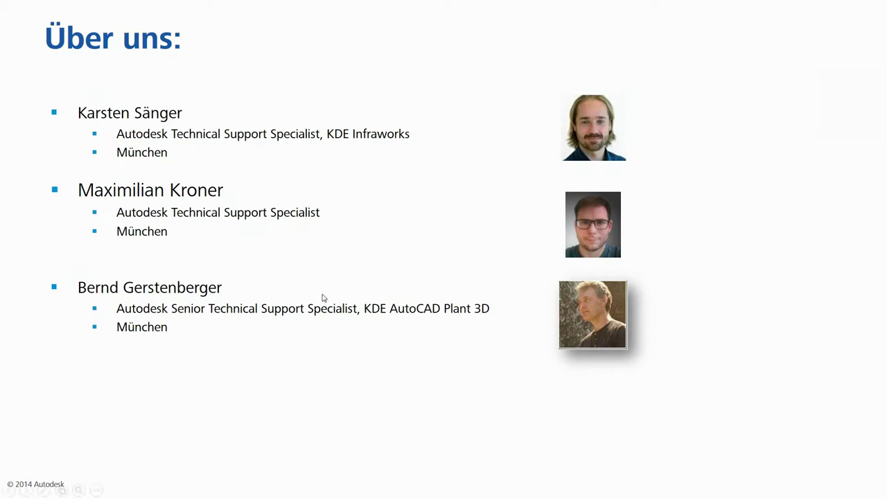
Step: Advance the slideshow to slide 5, 'Willkommen zur Autodesk Help Webinar Serie!'
key("Right")
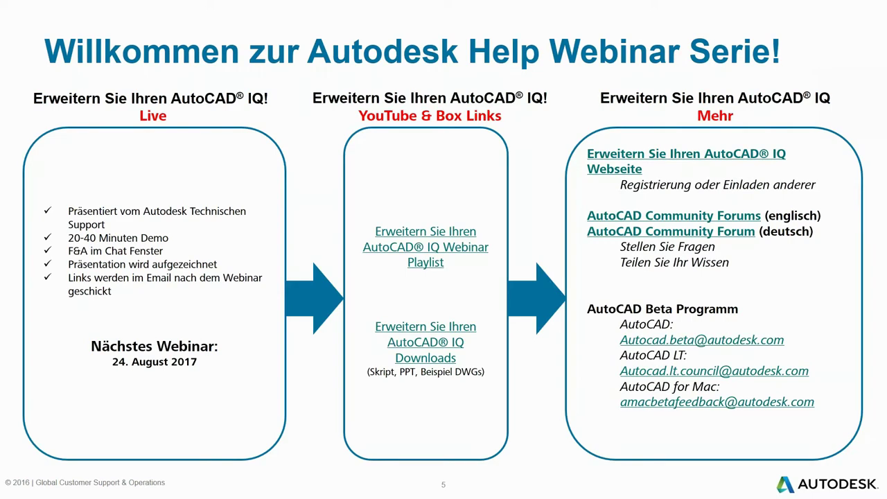
Step: Advance to the Autodesk Knowledge Network slide to finish the introductory slides
key("Right")
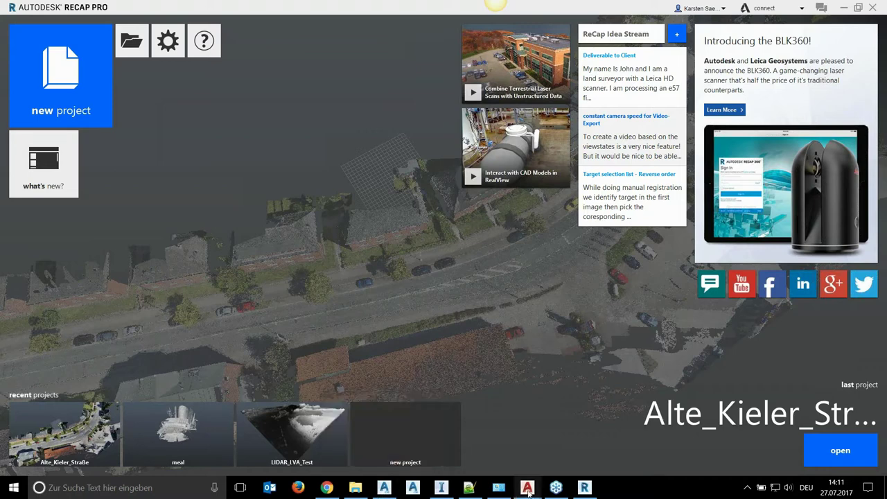
mouse_move(528, 487)
mouse_move(589, 437)
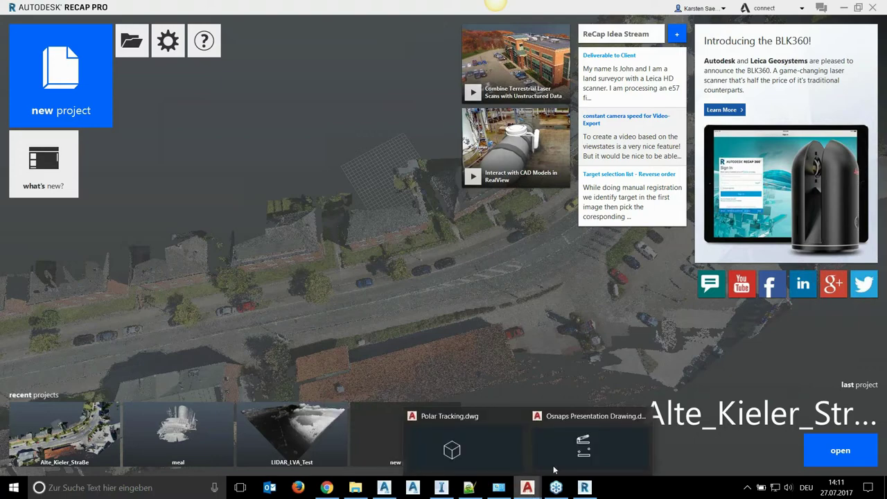
Step: Bring Osnaps Presentation Drawing.dwg in AutoCAD 2018 to the front
left_click(554, 455)
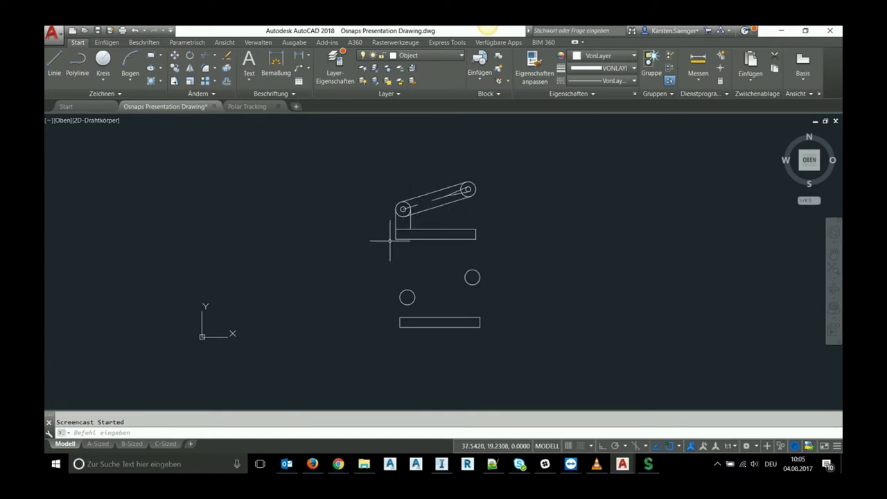
Step: Zoom in and recentre on the lever sketch, then review the status bar customization list
scroll(389, 241, "up", 2)
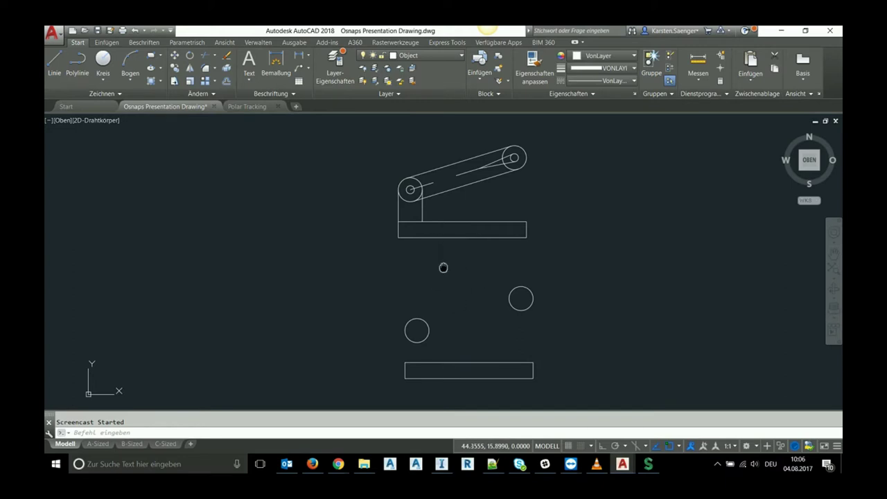
middle_click_drag(443, 266, 426, 255)
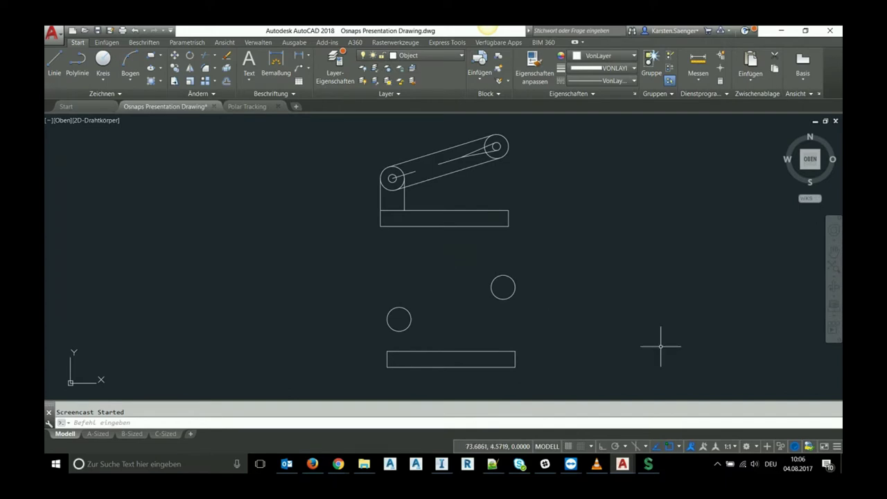
left_click(836, 448)
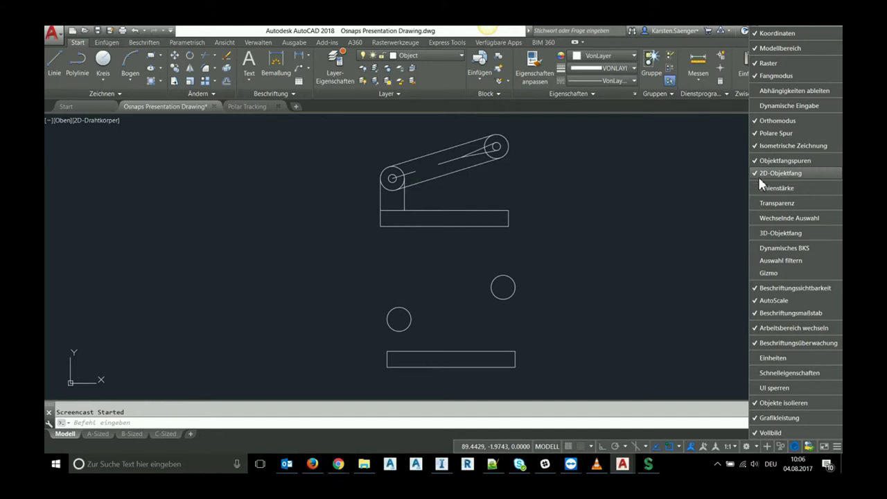
left_click(683, 470)
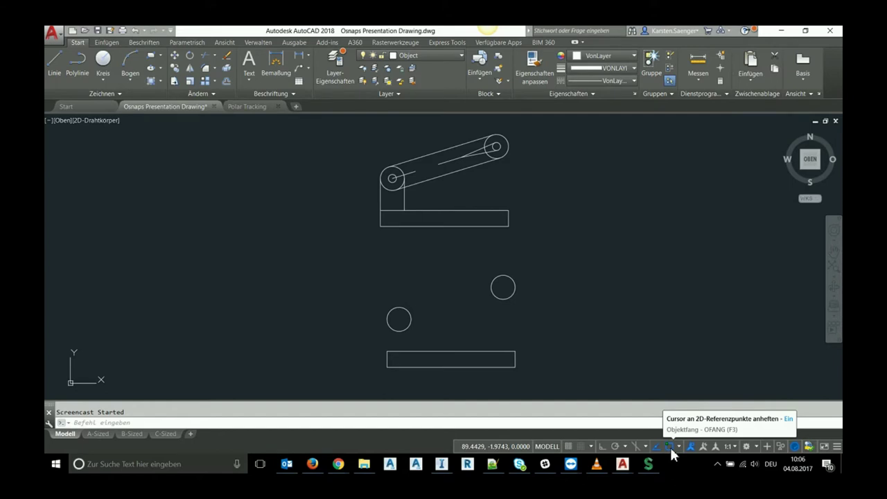
Step: Switch Objektfang off and add Hilfslinie to the Endpunkt and Zentrum snap modes
left_click(669, 448)
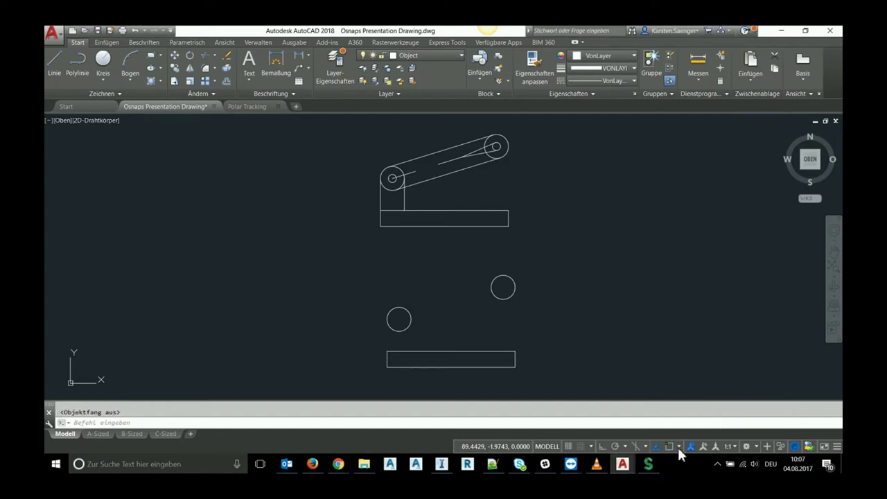
left_click(679, 447)
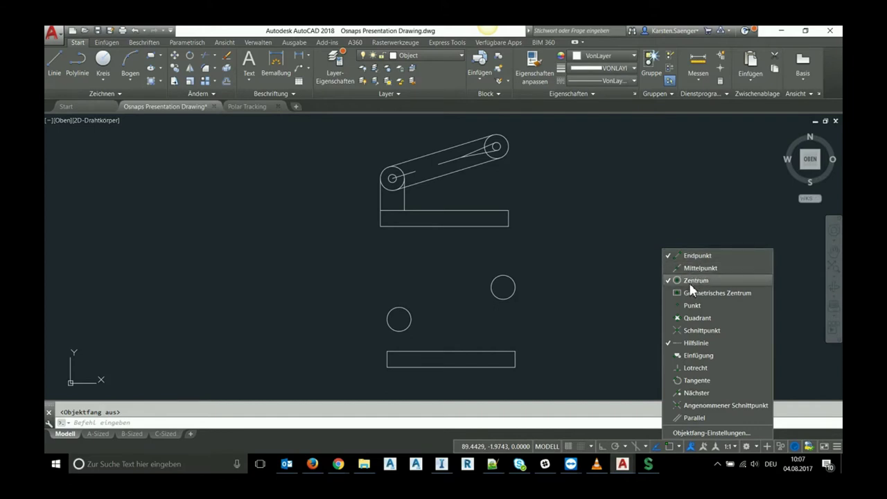
left_click(667, 343)
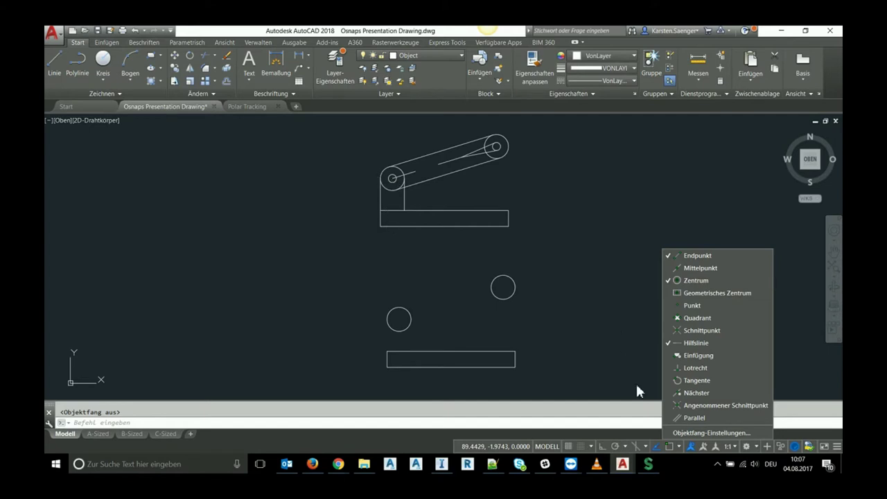
Step: Review Entwurfseinstellungen' Objektfang tab with Endpunkt, Zentrum, Hilfslinie and tracking on, and accept it
left_click(685, 432)
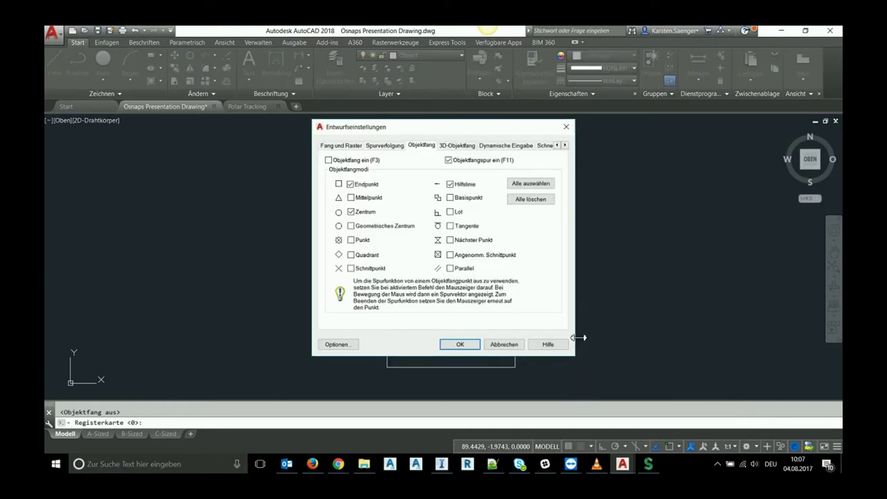
left_click_drag(579, 338, 713, 334)
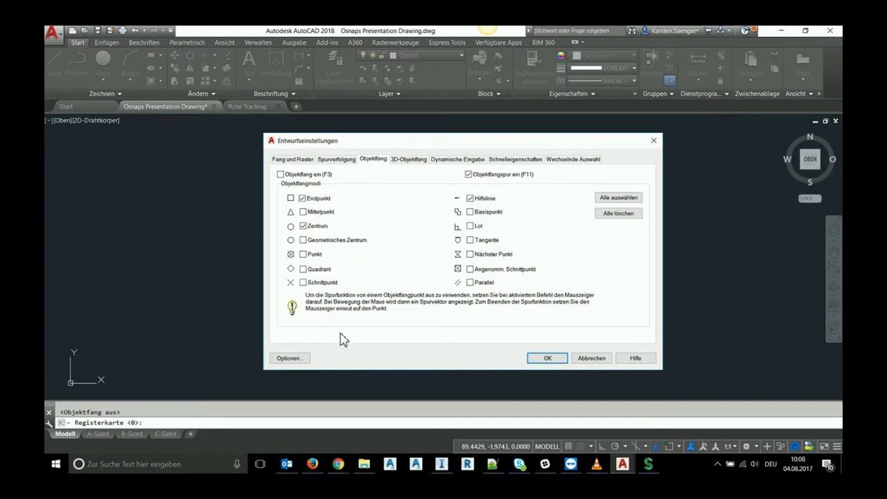
left_click(546, 358)
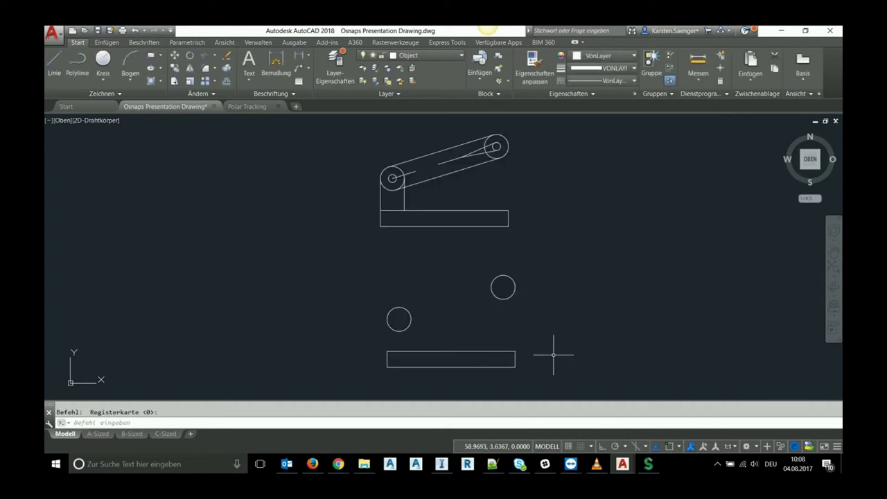
scroll(569, 342, "down", 2)
middle_click_drag(569, 342, 519, 316)
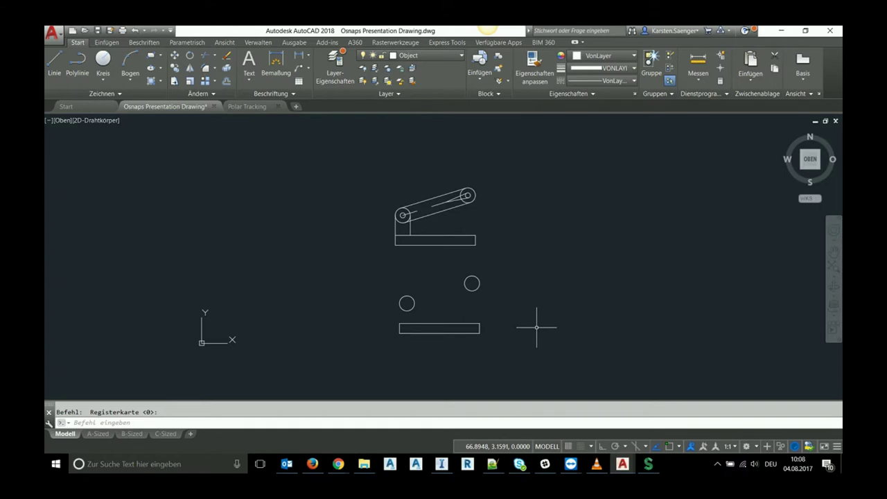
left_click(459, 55)
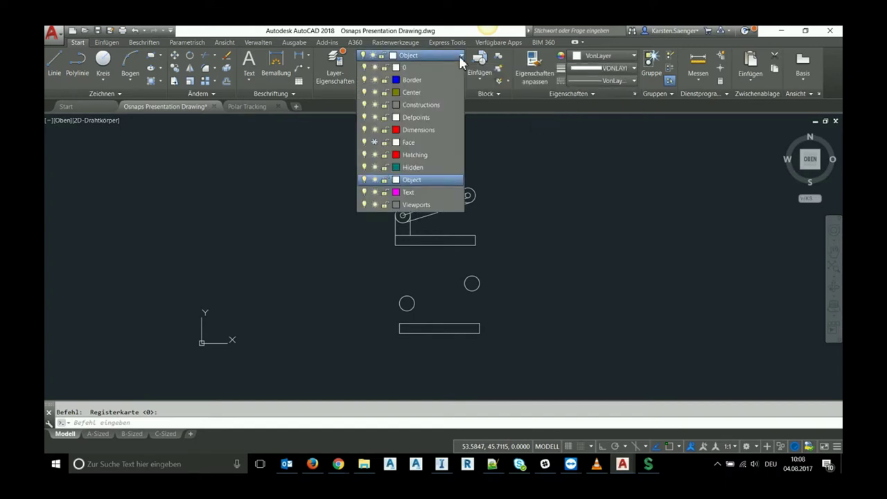
left_click(374, 142)
left_click(422, 58)
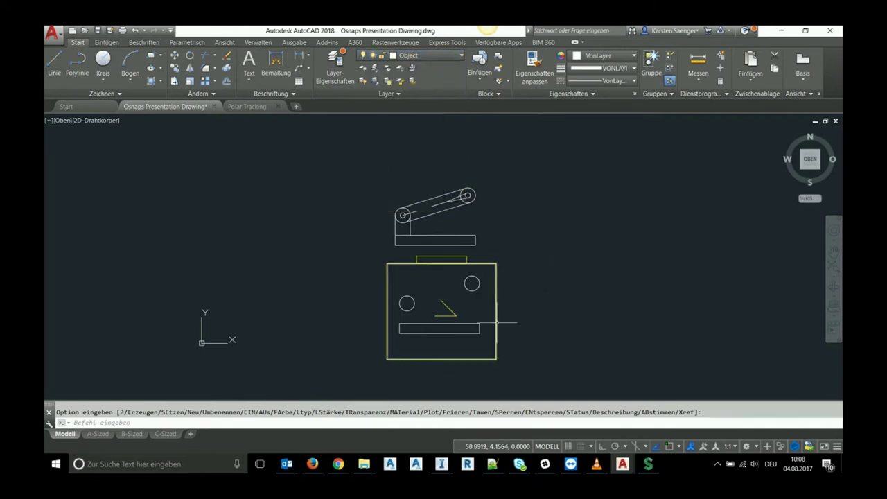
scroll(463, 323, "down", 2)
scroll(464, 323, "up", 3)
scroll(464, 305, "up", 1)
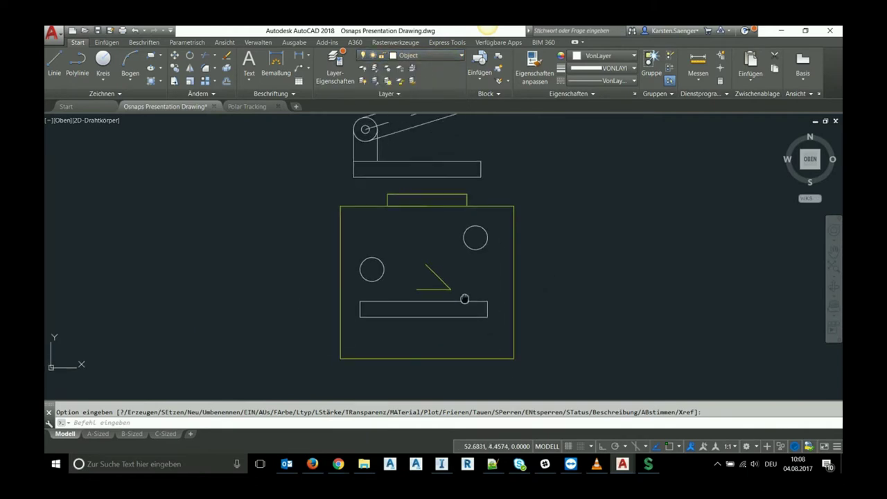
left_click(454, 56)
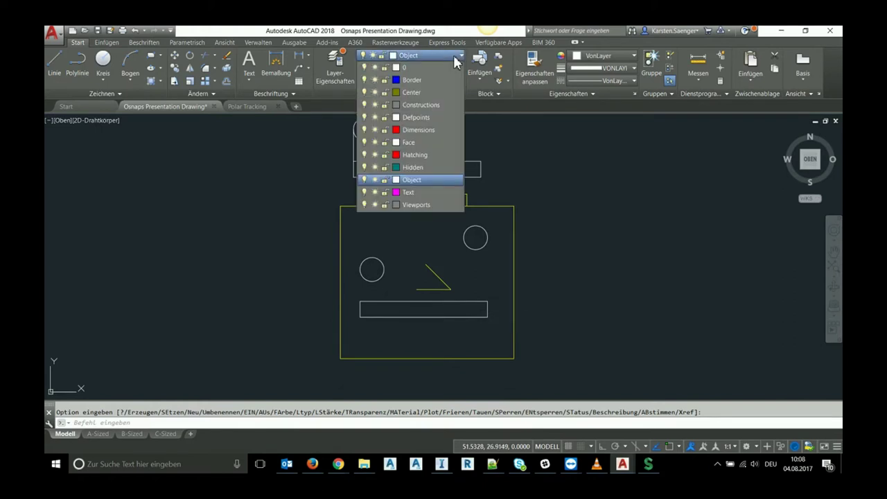
left_click(375, 143)
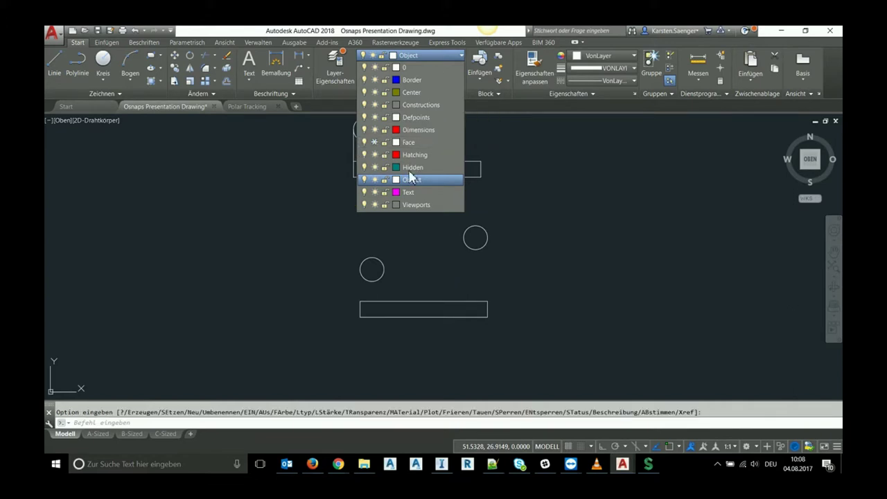
left_click(421, 56)
middle_click_drag(507, 249, 510, 289)
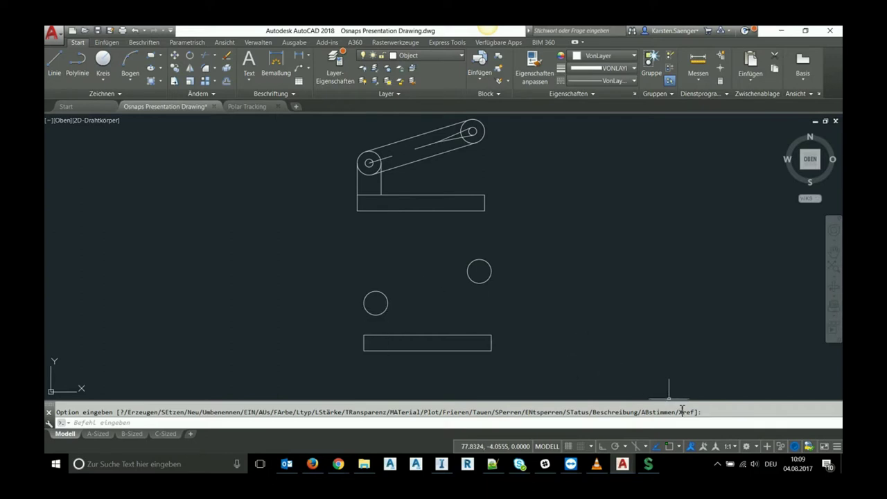
Step: With object snap back on, draw a vertical line from the lower circle's left side to the rectangle
left_click(380, 419)
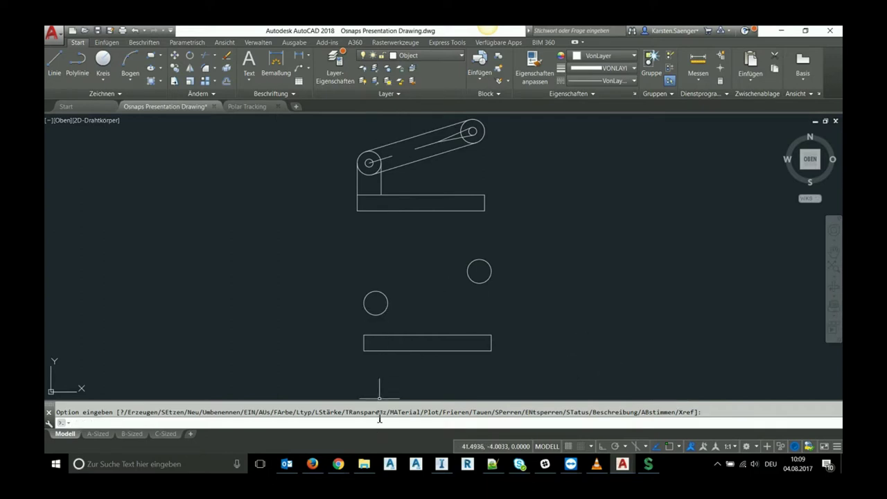
type("1")
key("Return")
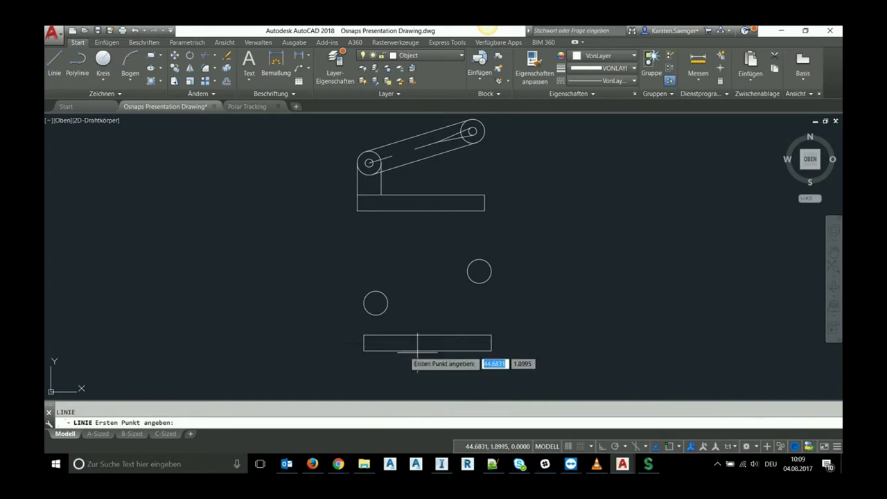
left_click(669, 445)
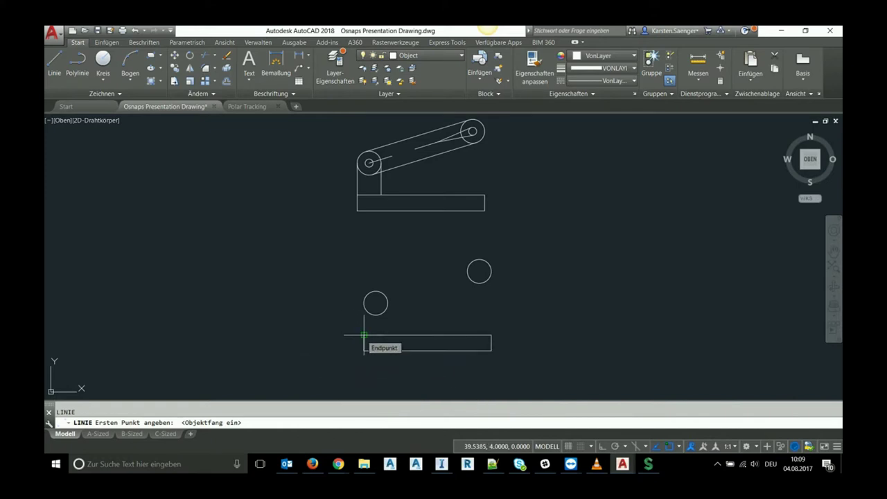
left_click(364, 335)
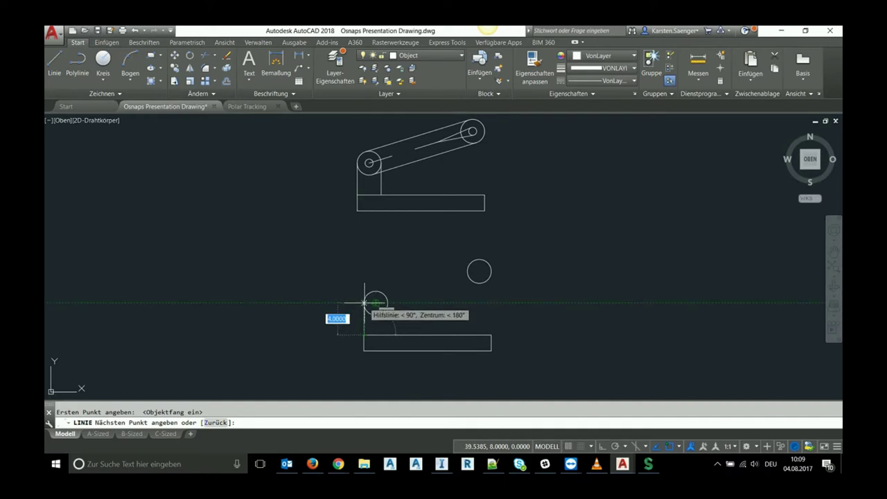
left_click(365, 303)
key("Return")
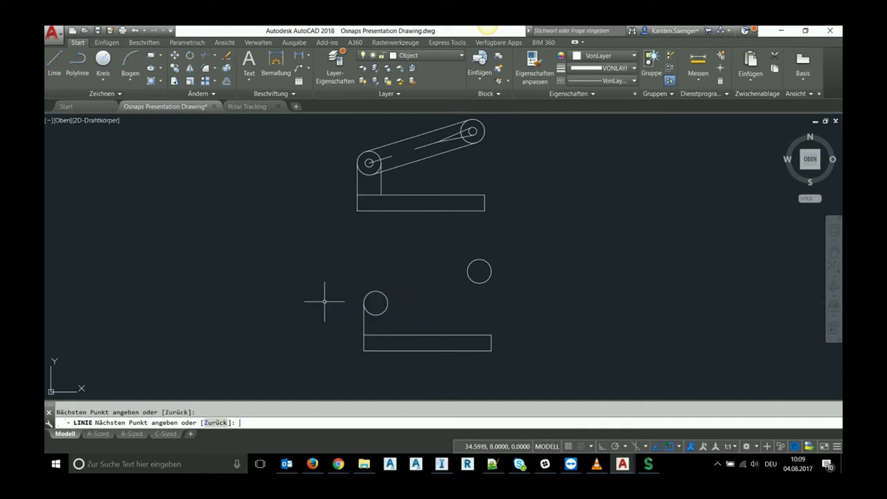
scroll(363, 311, "up", 2)
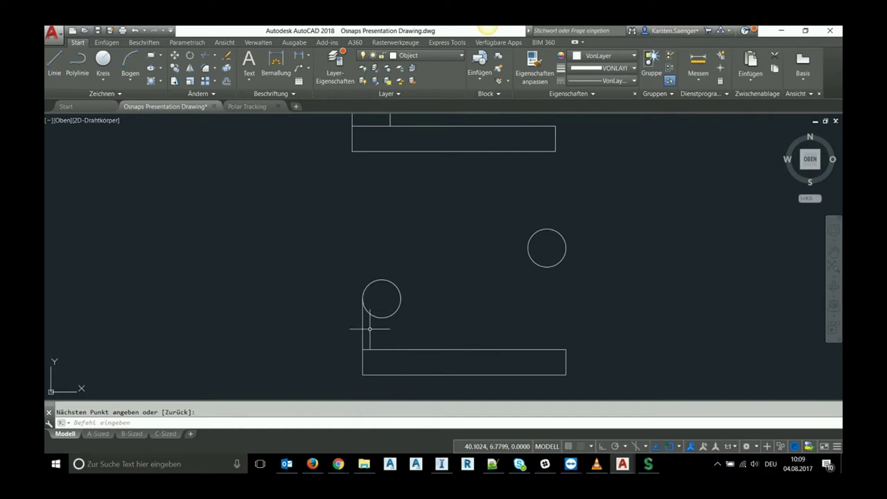
left_click(363, 351)
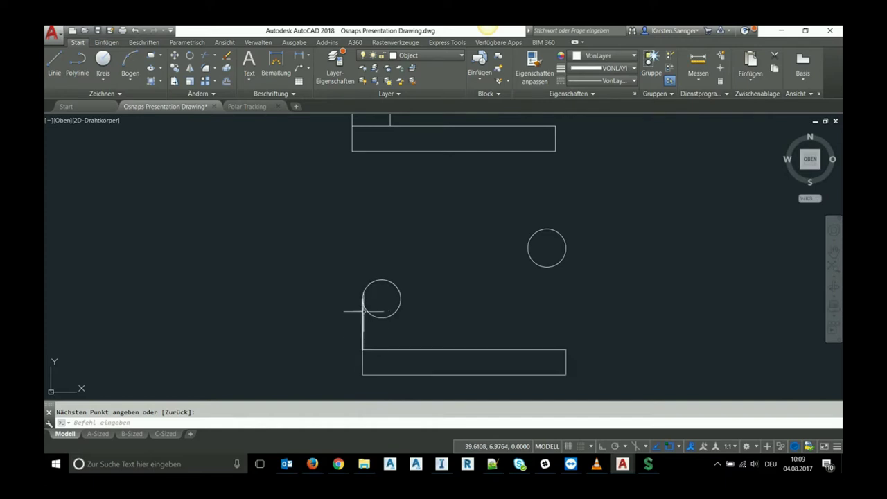
left_click(57, 60)
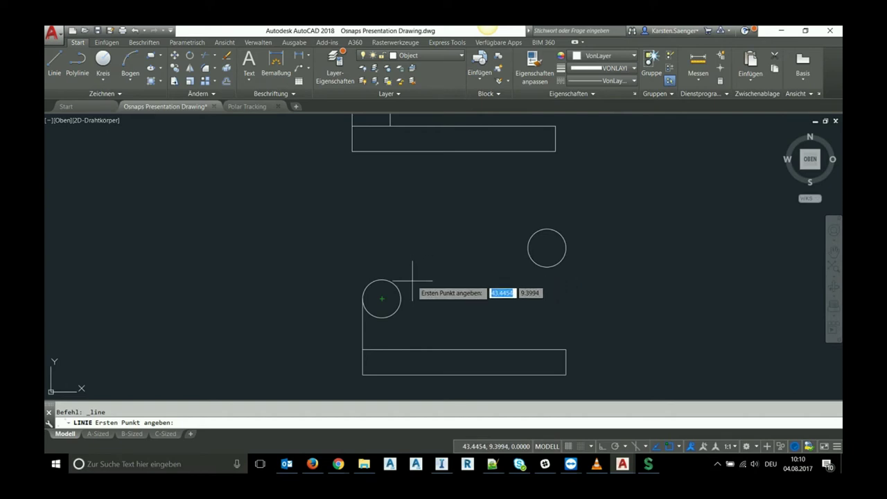
Step: Try a tangent-snapped line from the lower circle, then cancel it and restart LINE
right_click(412, 281, "shift")
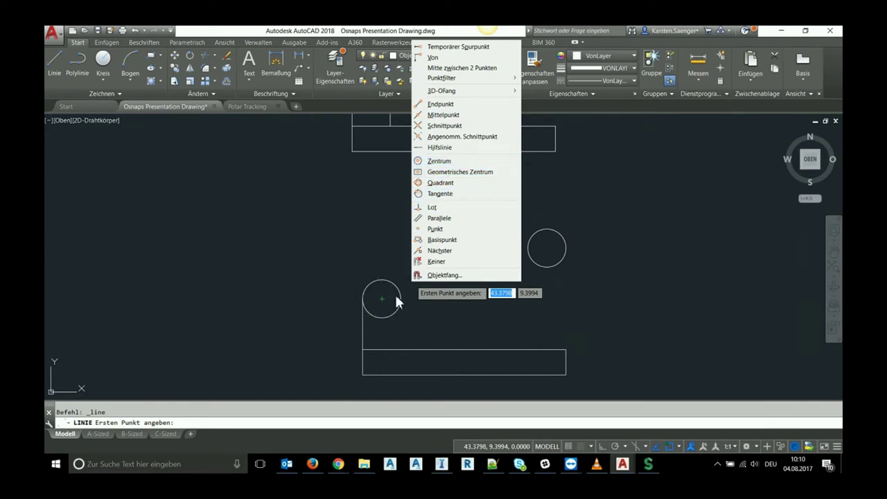
left_click(441, 195)
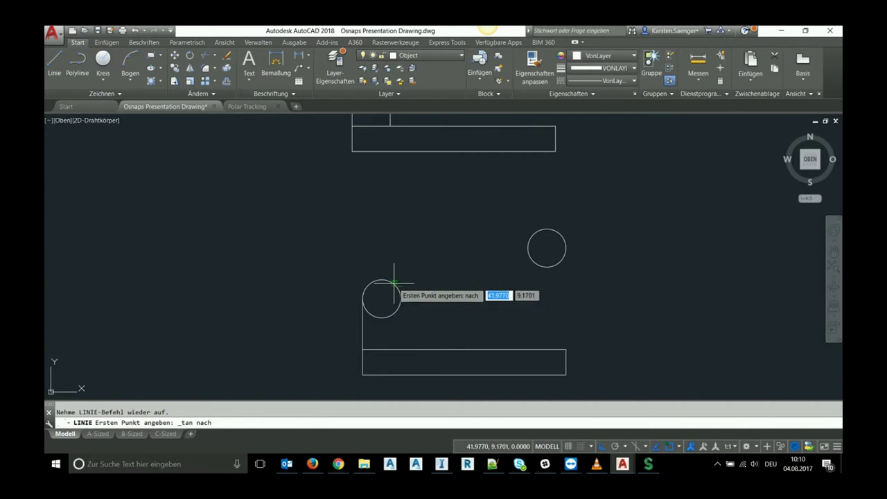
left_click(394, 282)
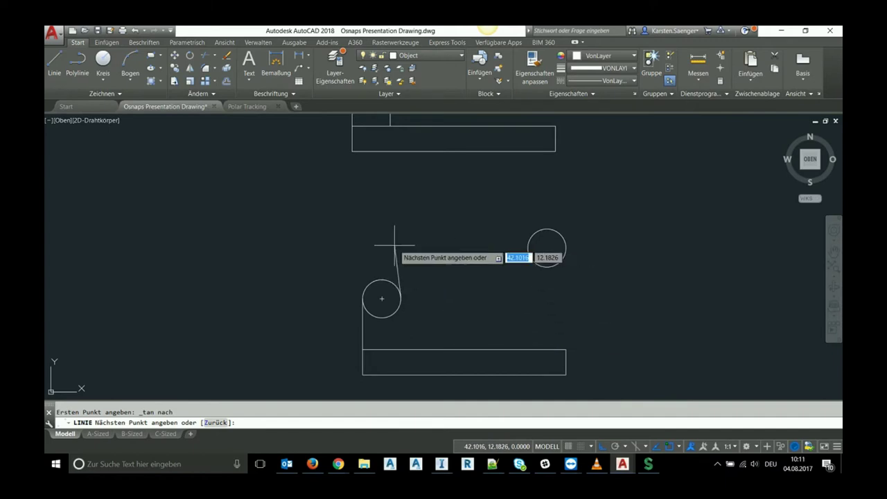
key("Escape")
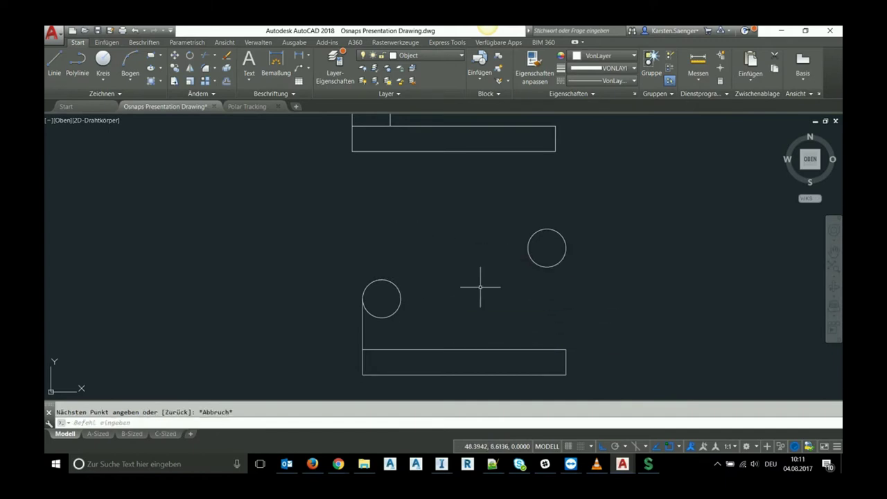
key("Return")
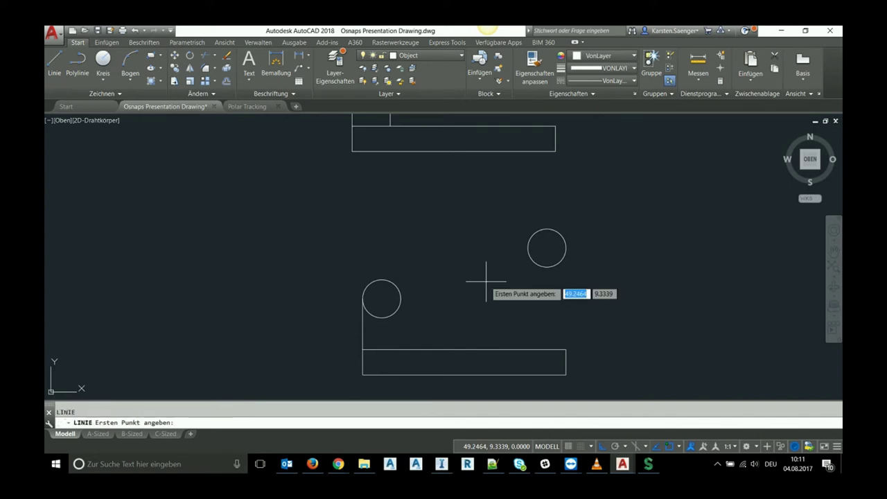
Step: Draw a line from the circle's right Quadrant down to the rectangle's top edge using Lot
right_click(418, 288, "shift")
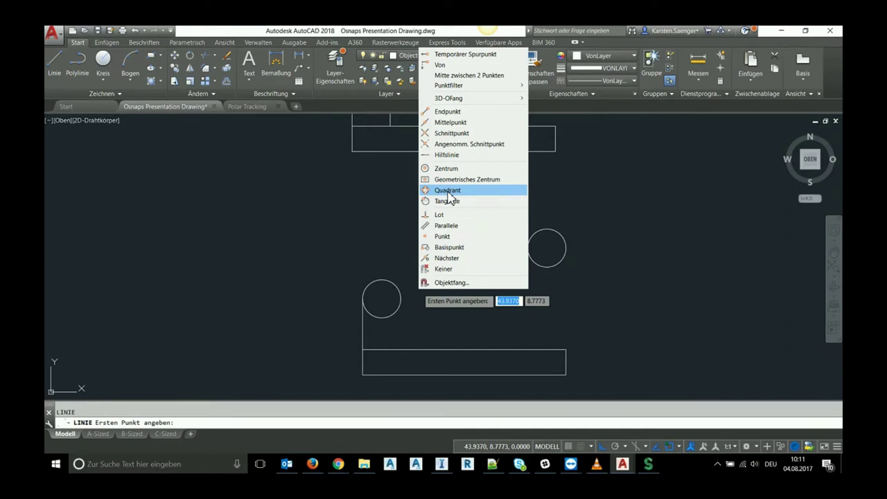
left_click(448, 195)
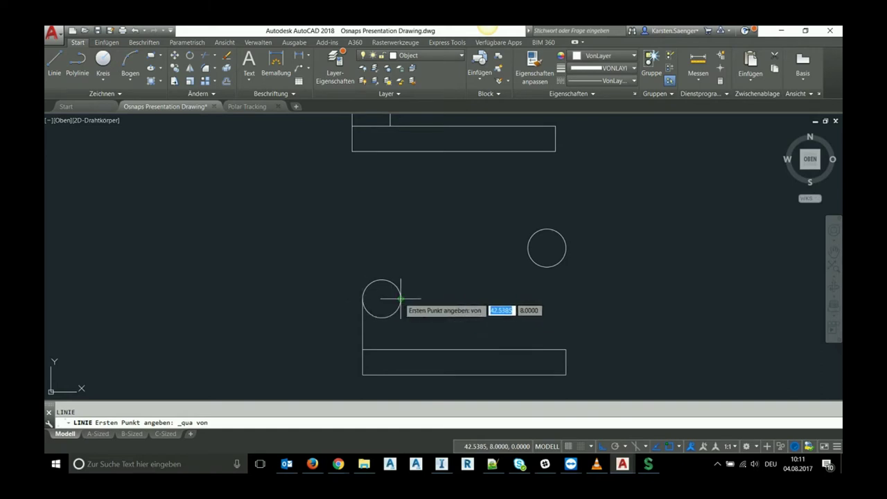
left_click(400, 299)
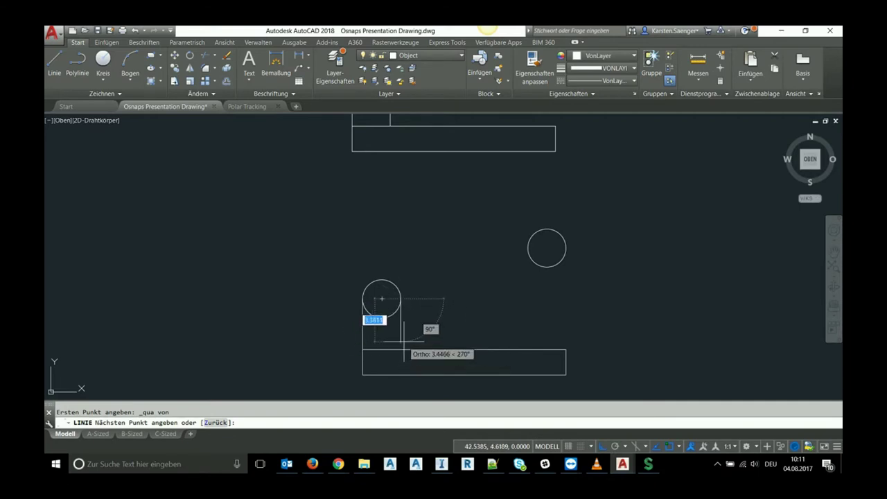
right_click(406, 341, "shift")
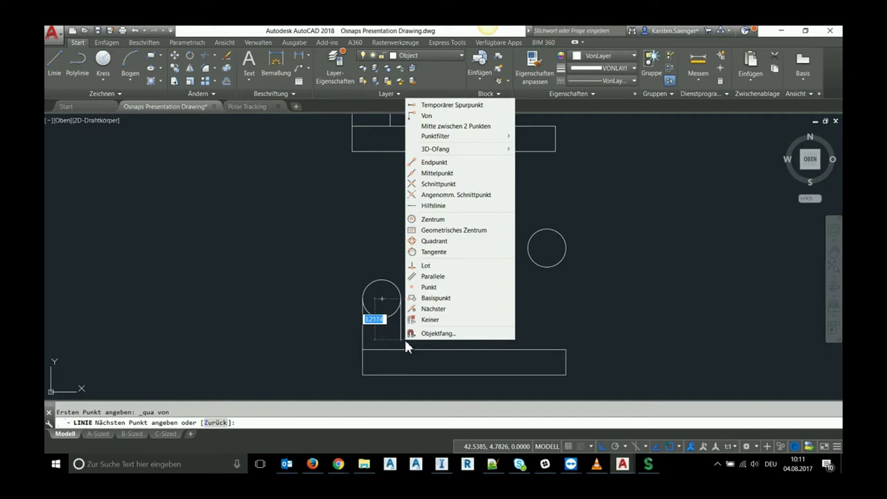
left_click(426, 265)
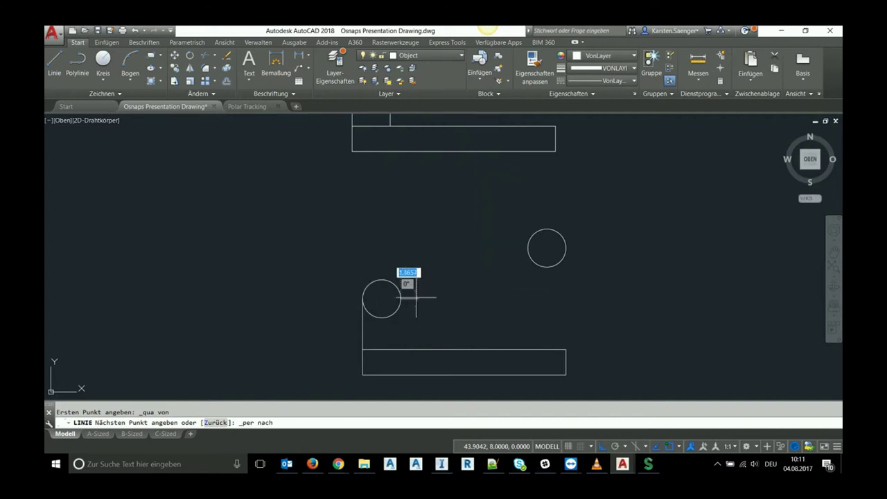
left_click(400, 351)
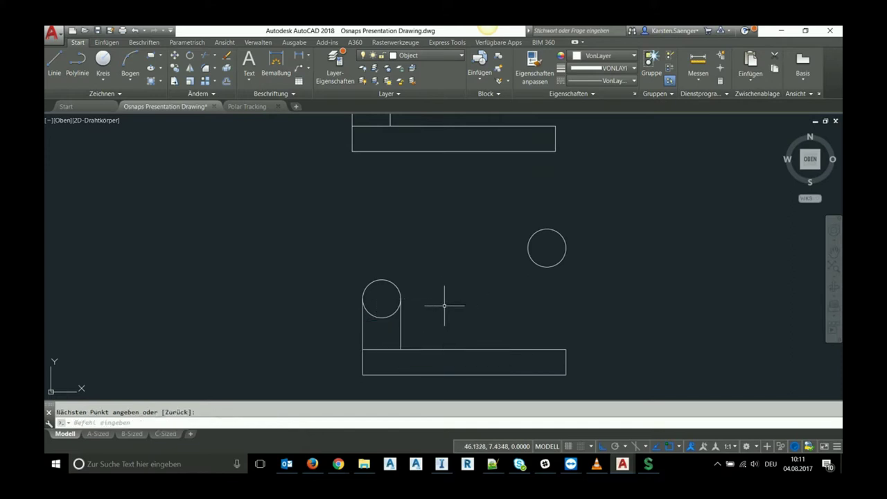
Step: Zoom out to show the reference linkage above and the redrawn lower assembly together
scroll(446, 304, "down", 2)
middle_click_drag(439, 277, 420, 301)
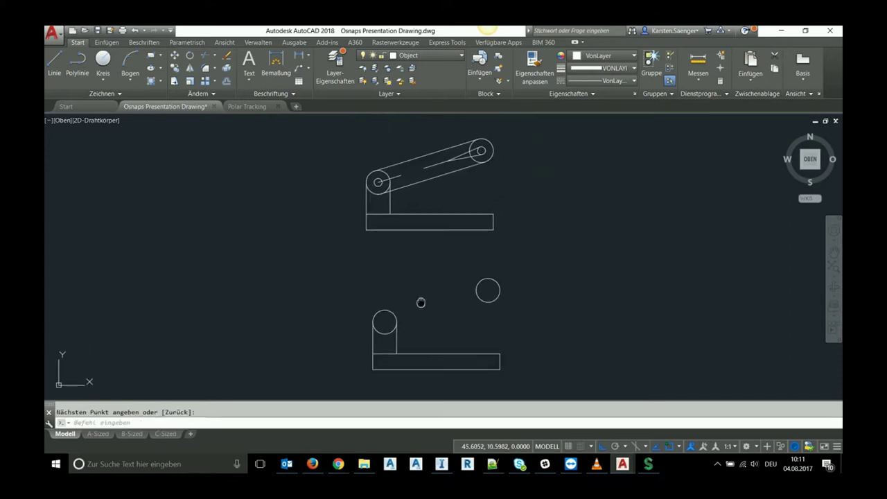
scroll(413, 311, "up", 2)
scroll(420, 312, "down", 2)
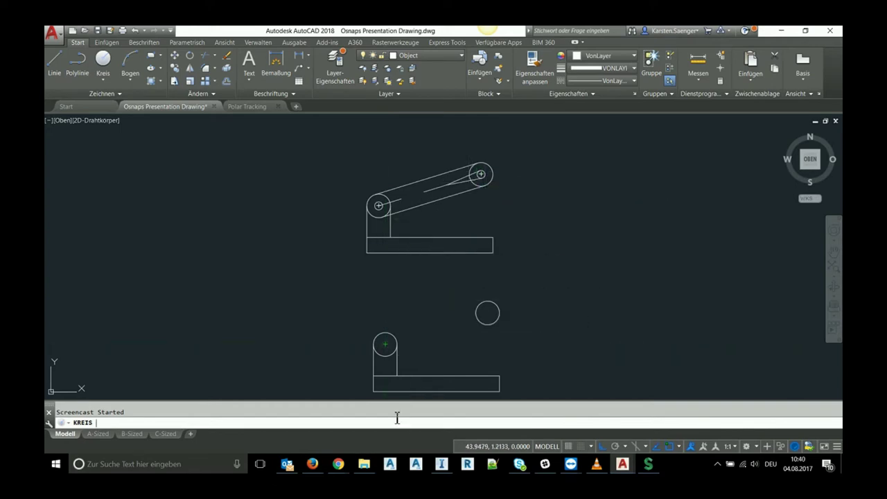
Step: Draw a radius 0.5 circle on the lower circle's centre as the pivot hole
key("Return")
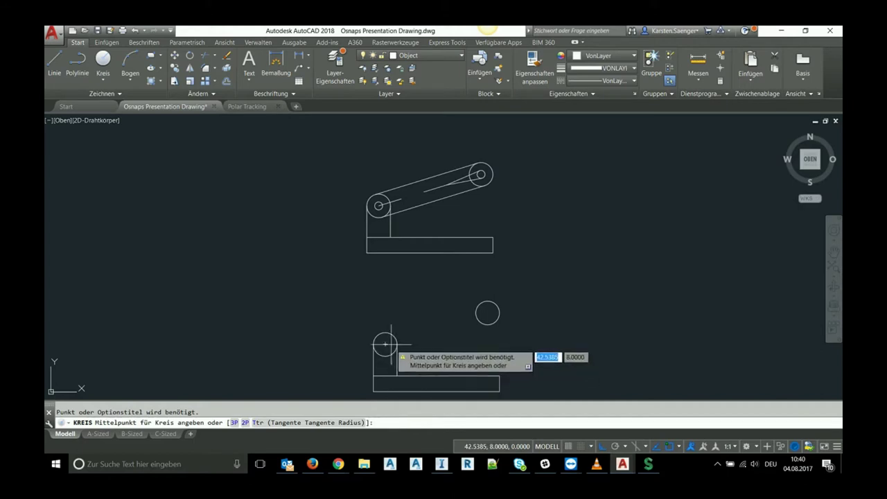
left_click(678, 447)
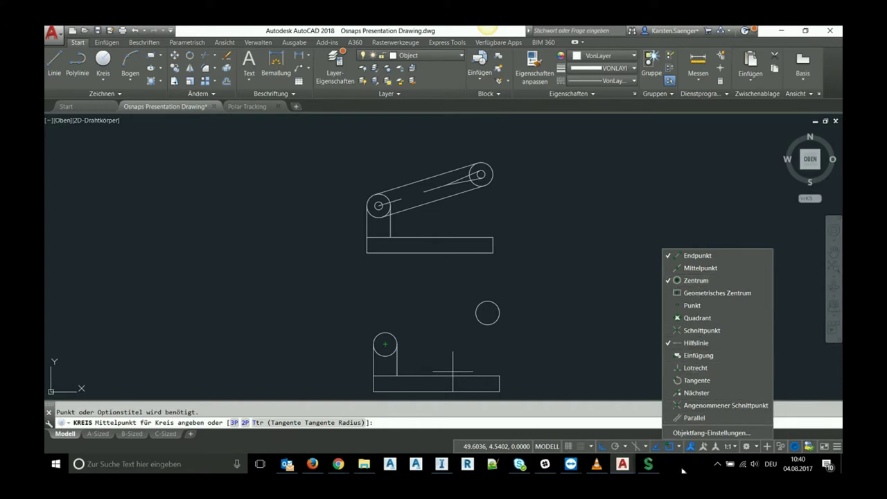
left_click(683, 471)
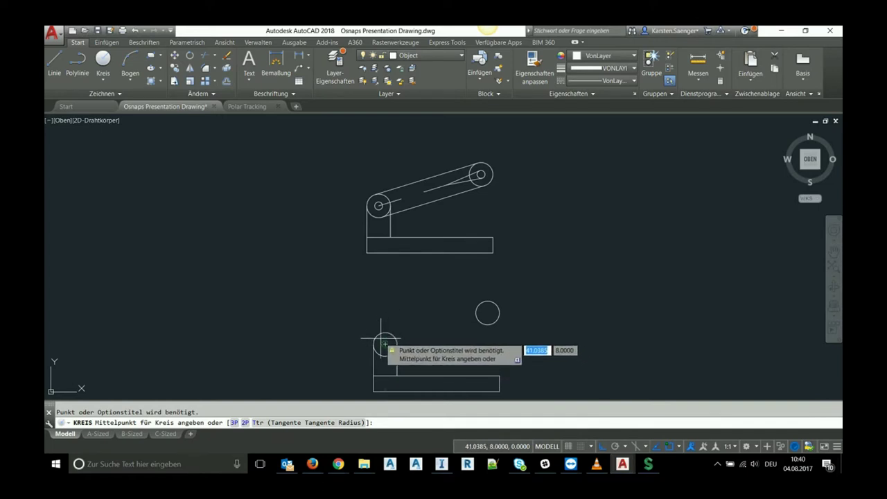
scroll(385, 344, "up", 4)
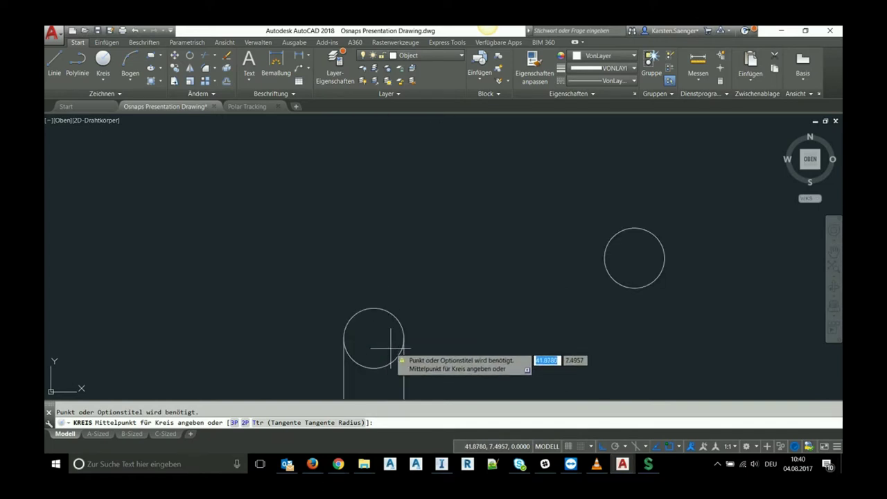
scroll(373, 341, "up", 3)
scroll(373, 342, "up", 2)
middle_click_drag(372, 342, 361, 275)
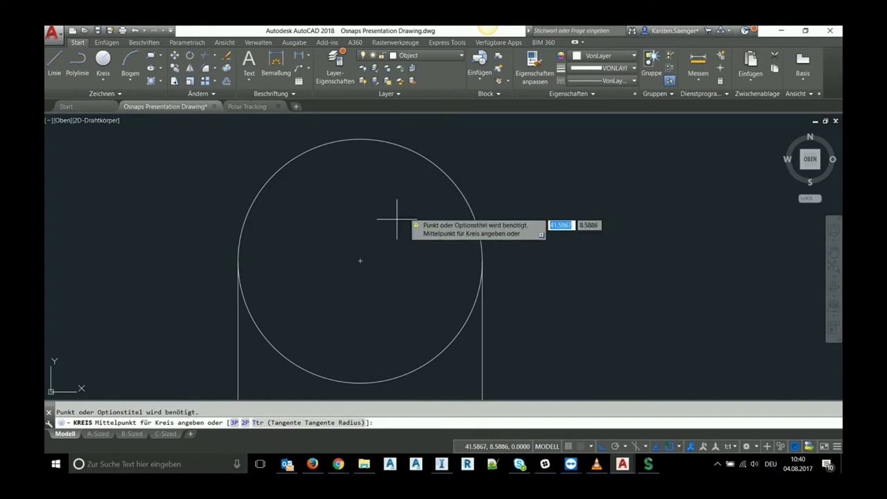
left_click(460, 201)
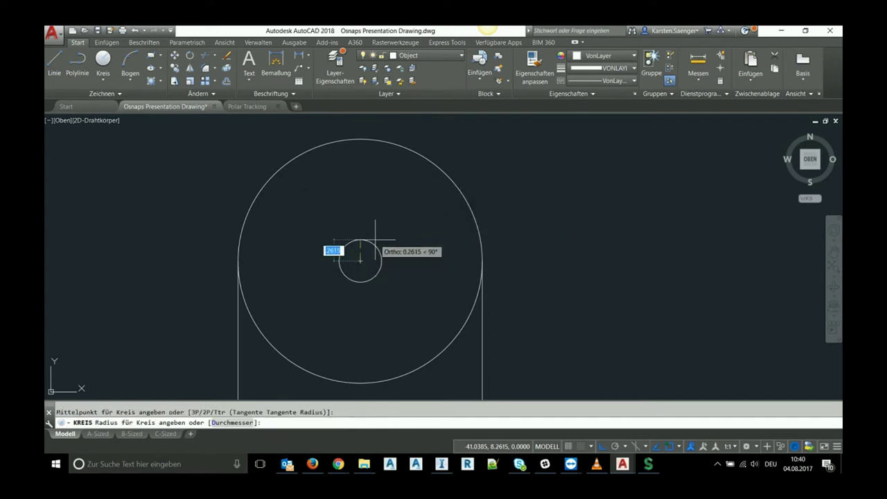
type("0.5")
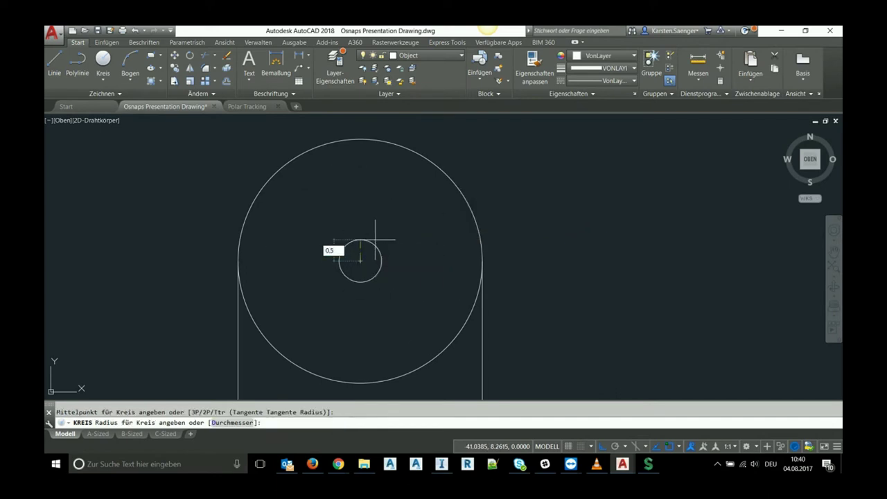
key("Return")
scroll(545, 245, "down", 5)
middle_click_drag(590, 244, 414, 275)
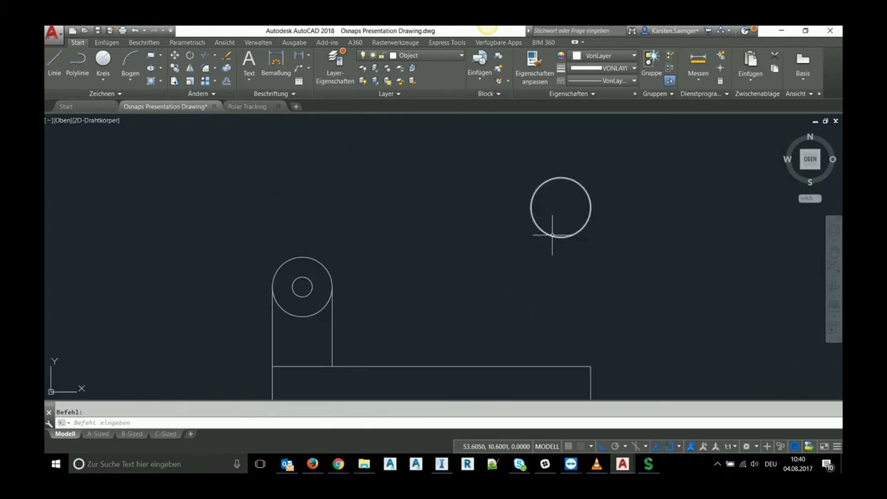
Step: Add a 0.7-radius circle concentric with the lone right-hand circle, then frame both drawings
key("Return")
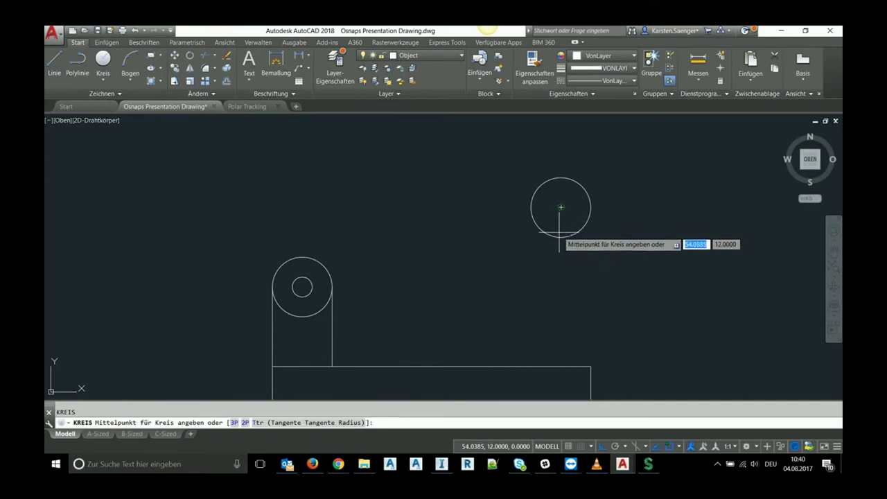
left_click(561, 207)
type("0.7")
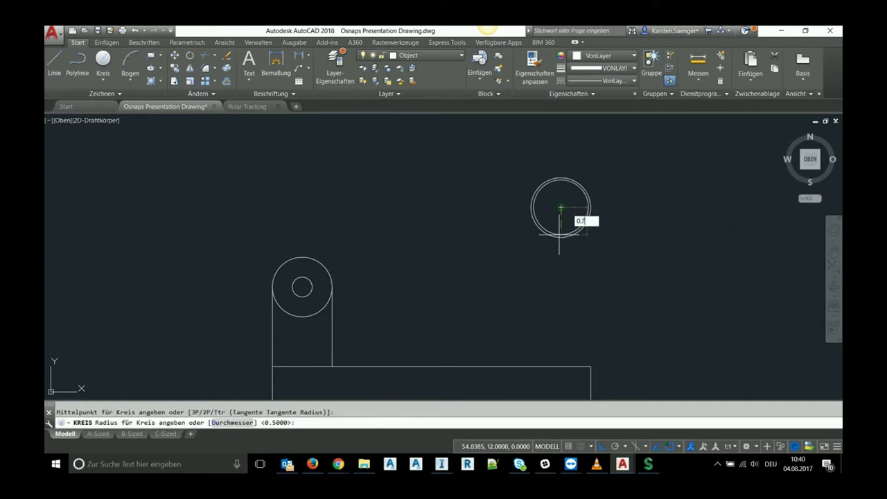
key("Return")
key("Escape")
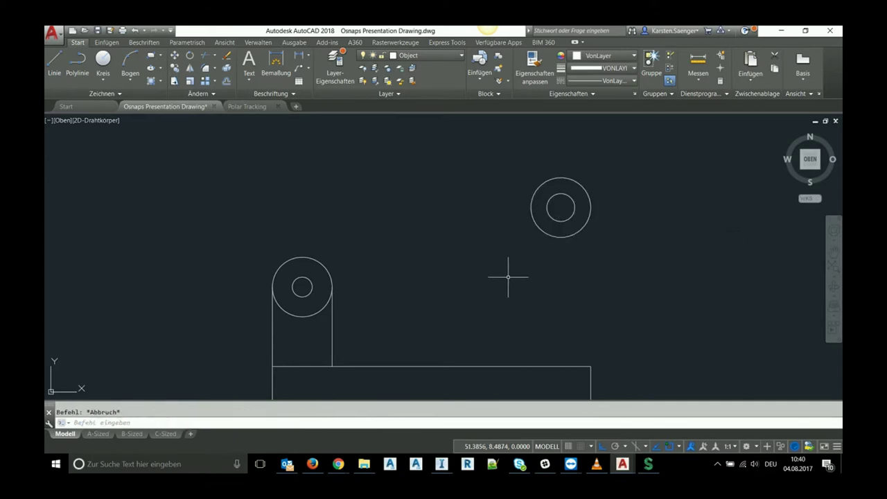
scroll(437, 303, "down", 2)
scroll(437, 303, "down", 2)
middle_click_drag(425, 291, 428, 314)
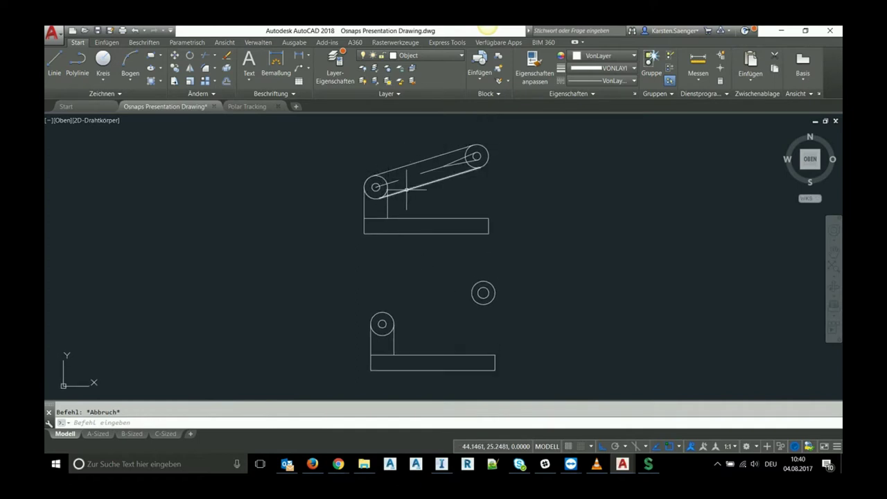
scroll(354, 340, "up", 2)
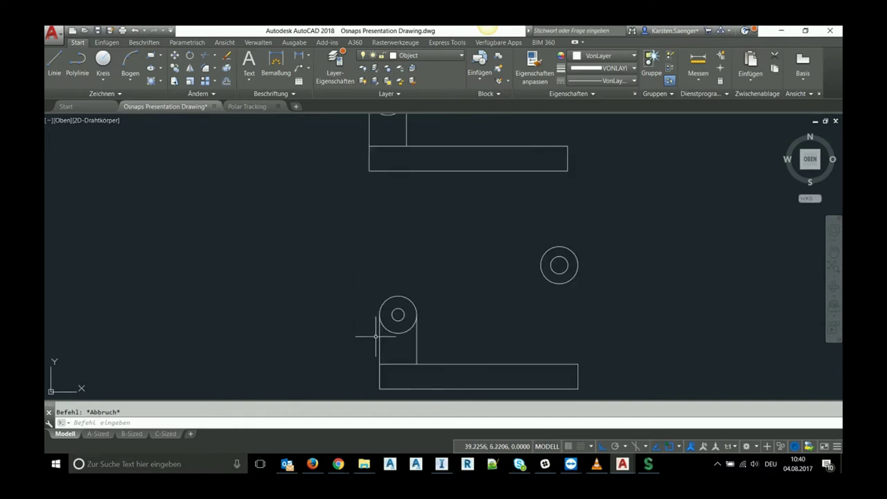
scroll(375, 336, "down", 2)
middle_click_drag(371, 336, 355, 333)
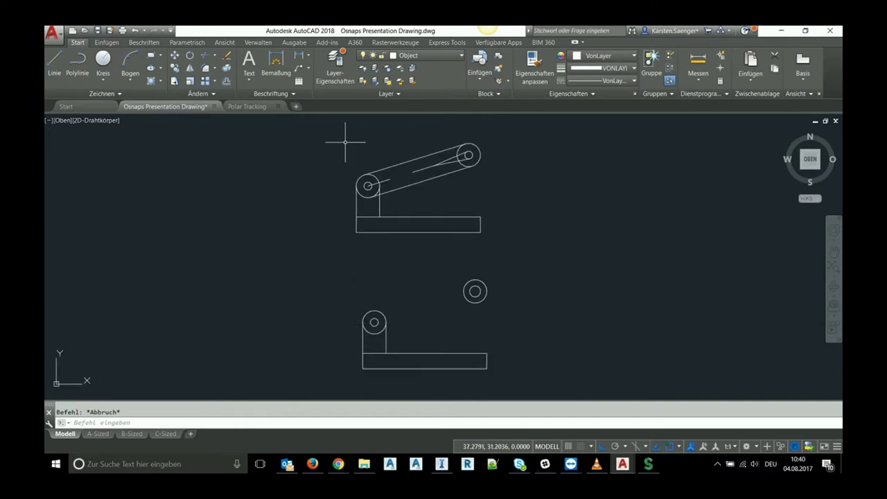
Step: Draw a line tangent to the tops of the bracket's pivot circle and the right-hand circle
type("l")
key("Return")
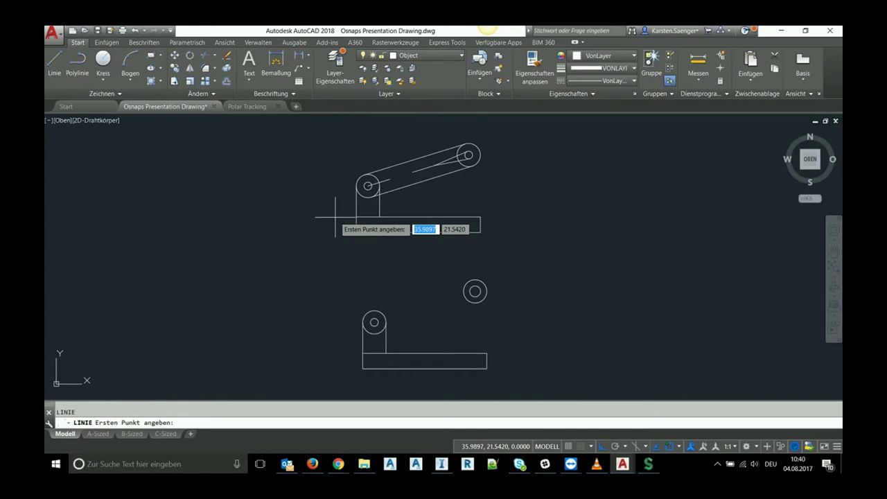
right_click(321, 276, "shift")
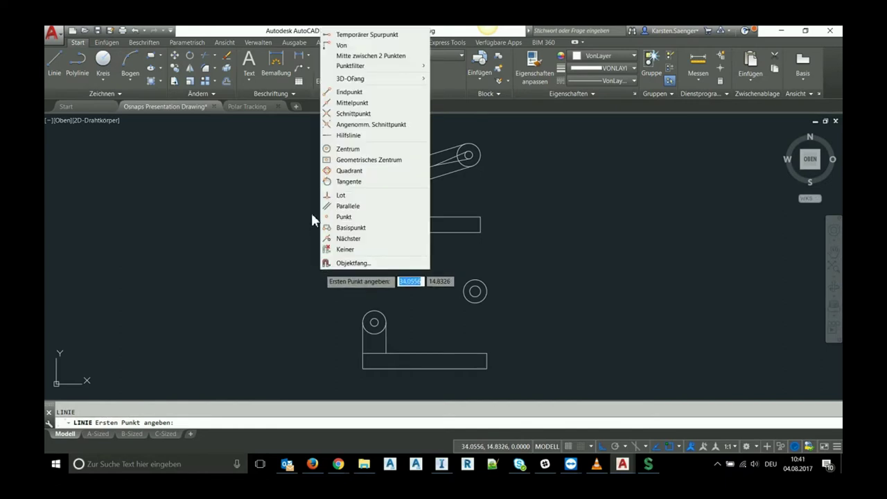
left_click(347, 182)
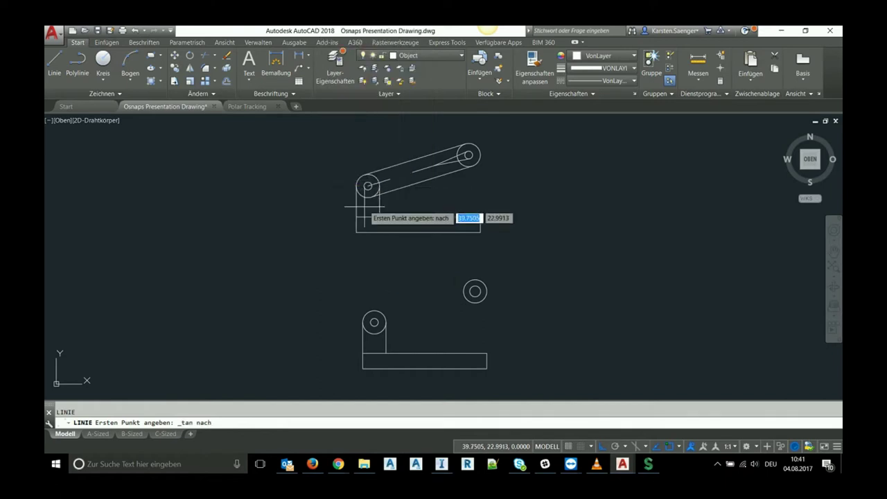
left_click(373, 312)
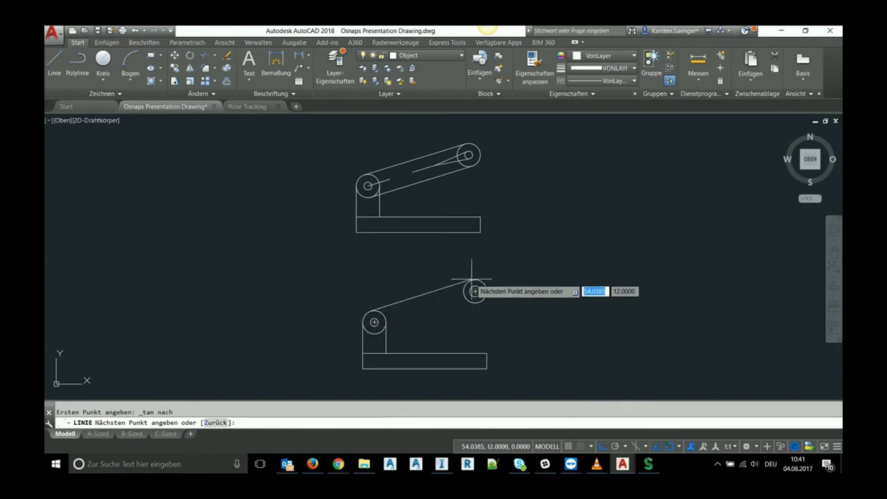
right_click(386, 255, "shift")
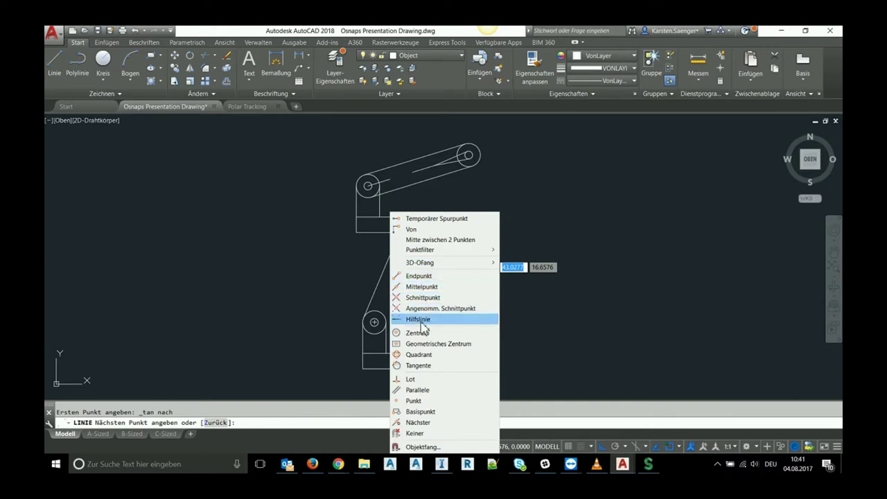
left_click(419, 366)
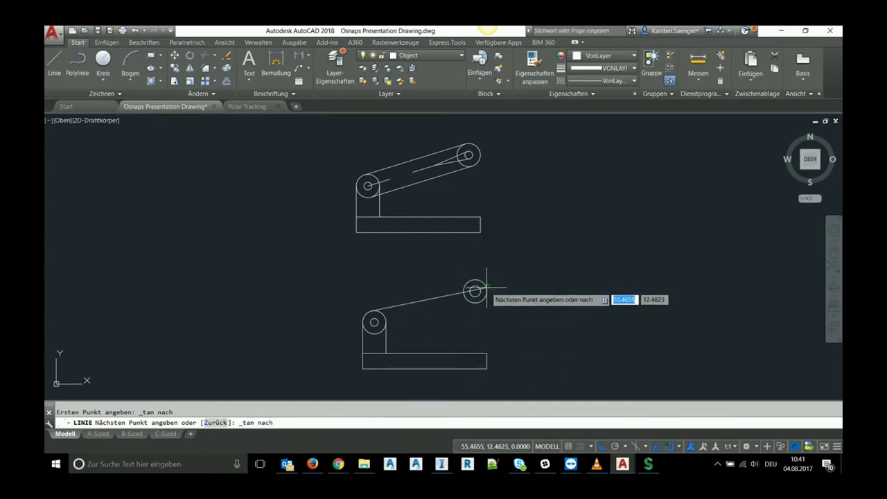
left_click(476, 290)
key("Return")
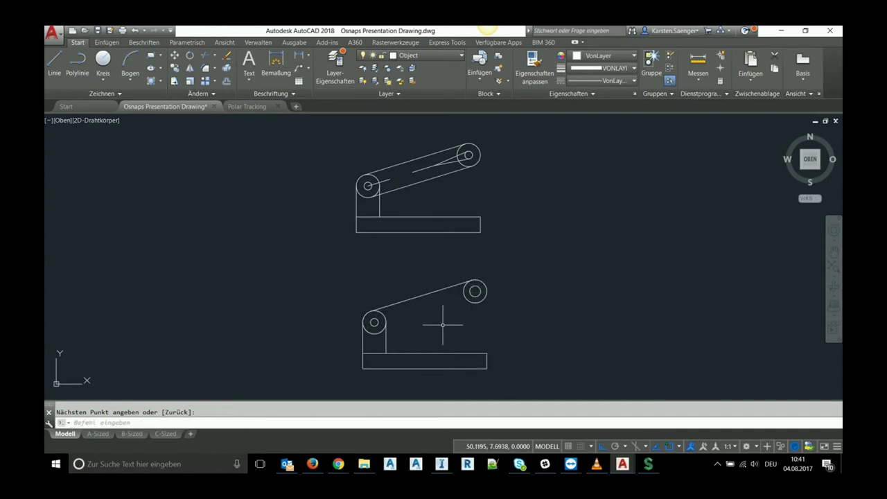
scroll(443, 324, "up", 2)
mouse_move(430, 331)
middle_mouse_down()
mouse_move(422, 317)
mouse_move(413, 326)
middle_mouse_up()
scroll(415, 323, "down", 2)
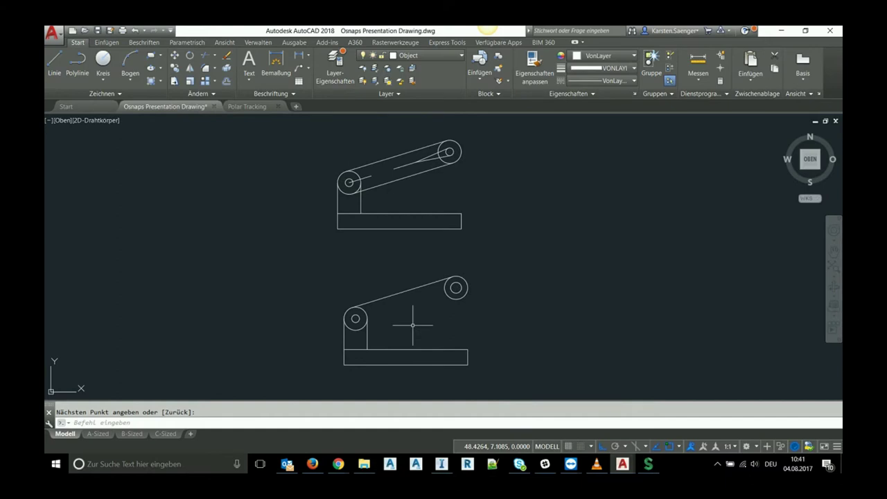
Step: Draw a line tangent to the undersides of the left and right circles
key("Return")
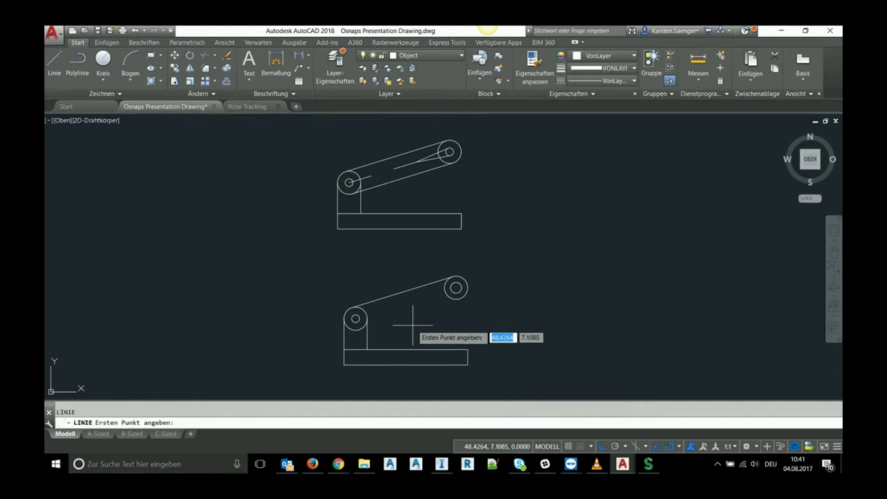
right_click(405, 325, "shift")
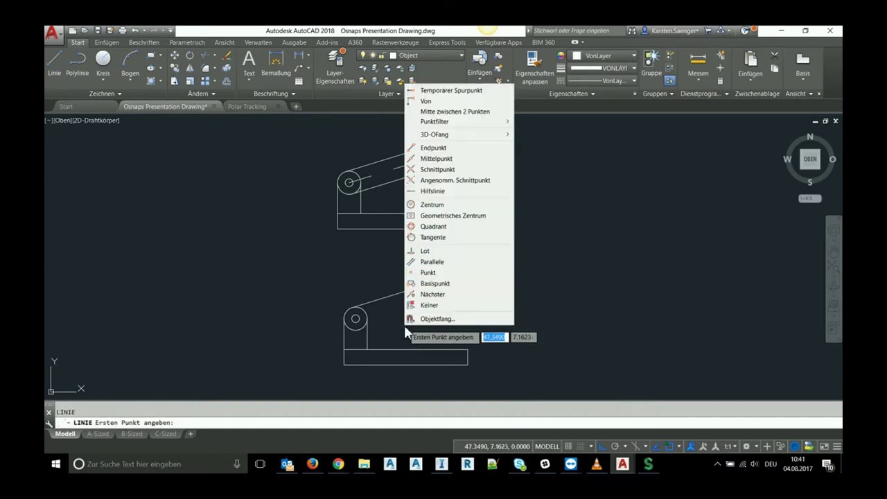
left_click(448, 237)
left_click(357, 318)
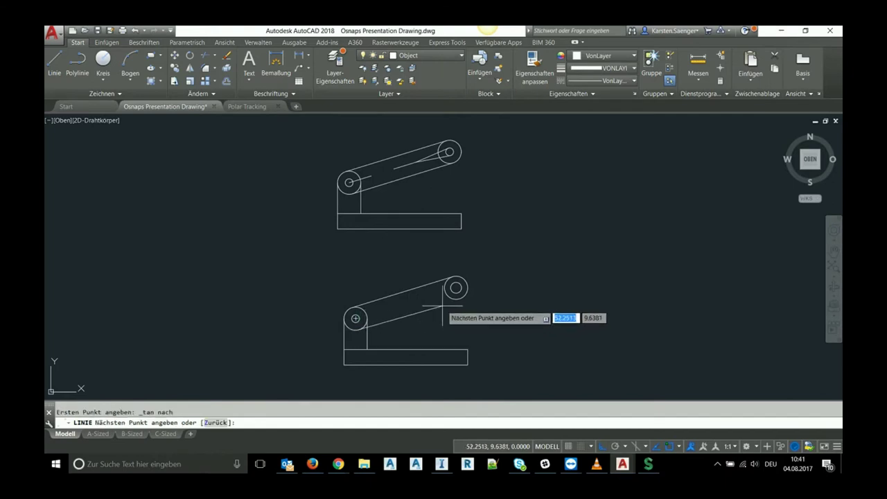
right_click(442, 306, "shift")
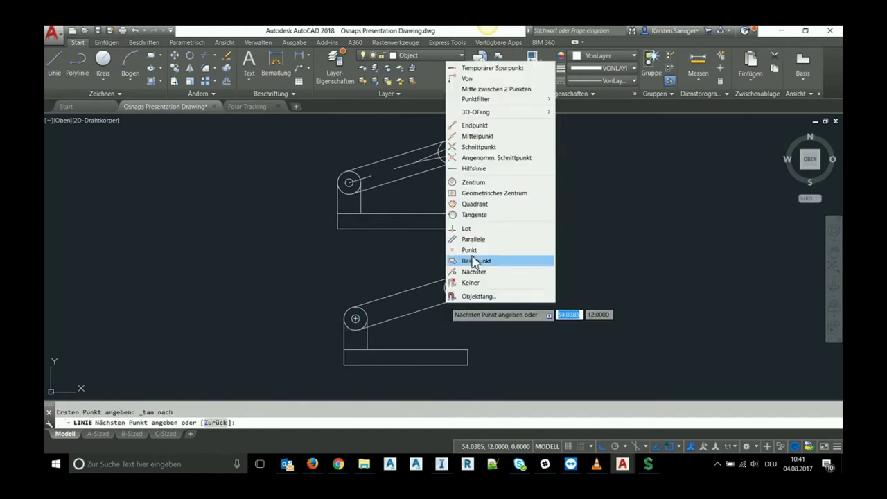
left_click(477, 220)
left_click(452, 296)
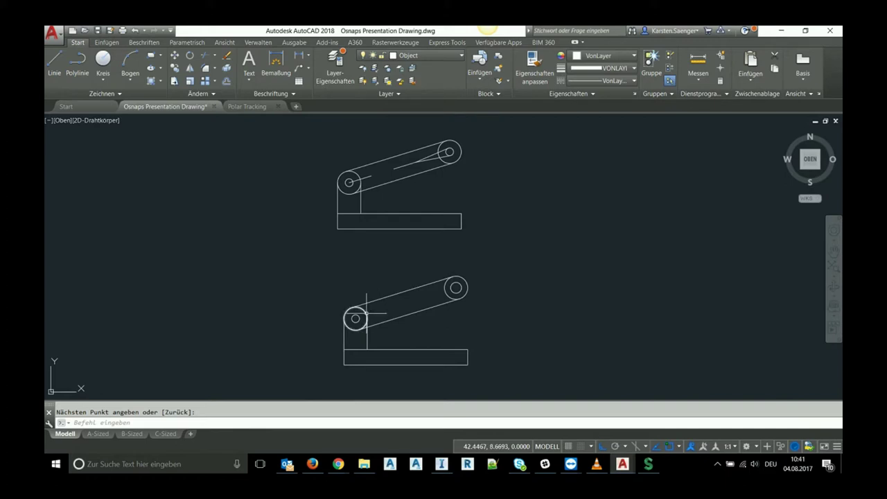
Step: Pan and zoom to compare the lever copy against the upper reference lever
middle_click_drag(371, 204, 359, 278)
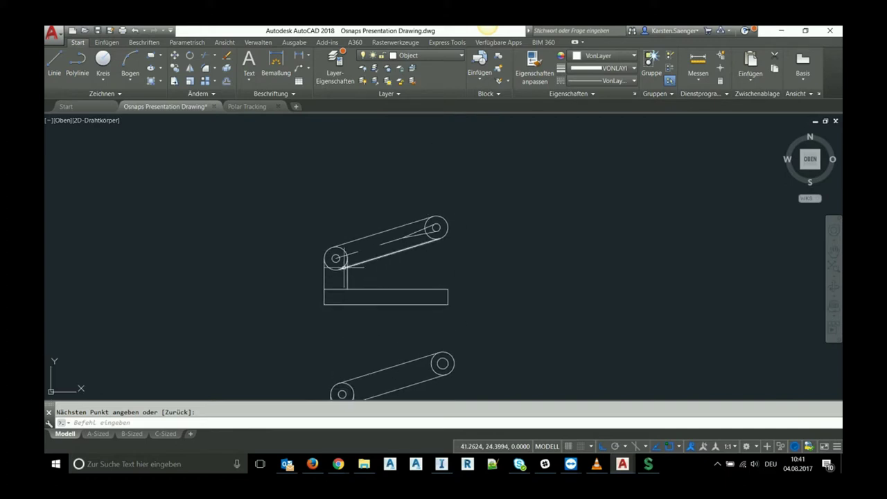
scroll(343, 278, "up", 2)
scroll(343, 279, "up", 2)
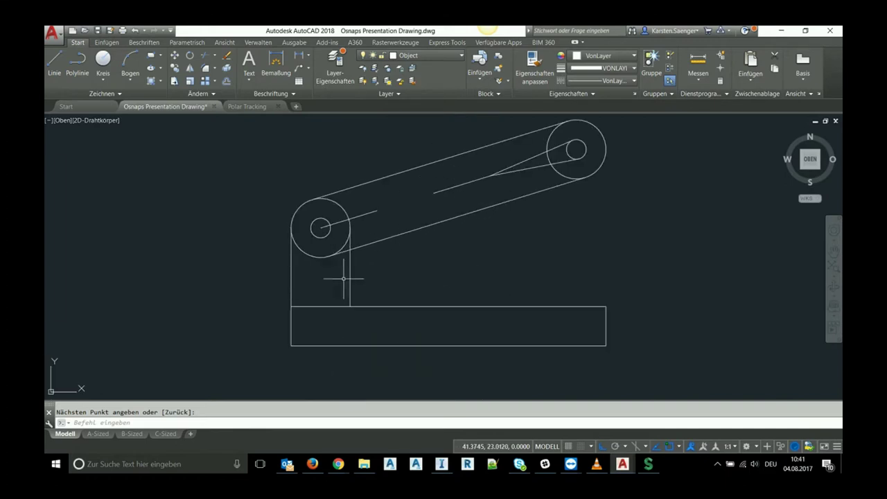
middle_click_drag(389, 269, 395, 290)
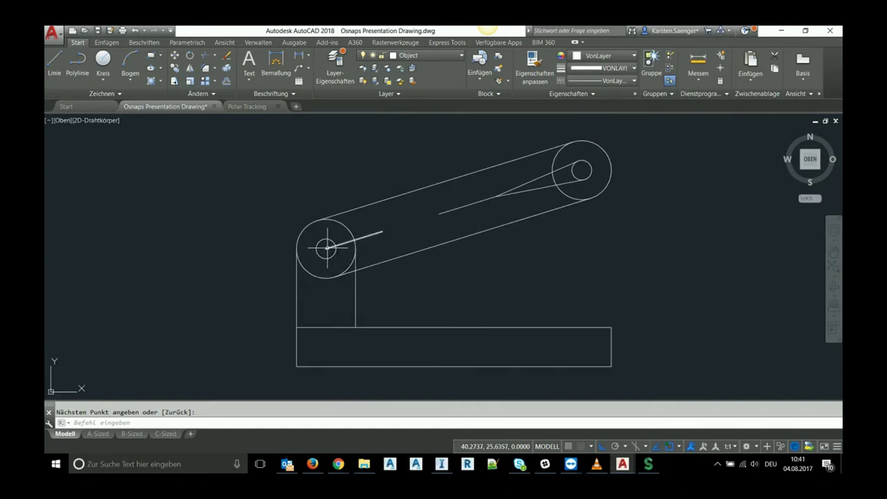
left_click(381, 233)
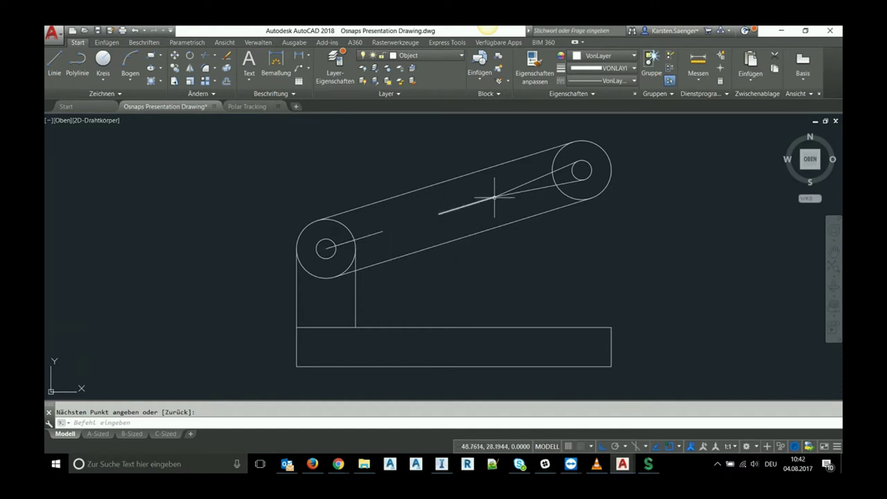
scroll(555, 292, "down", 4)
mouse_move(558, 293)
middle_mouse_down()
mouse_move(470, 307)
mouse_move(422, 273)
mouse_move(422, 257)
mouse_move(402, 300)
middle_mouse_up()
scroll(430, 324, "up", 3)
scroll(422, 257, "down", 2)
scroll(407, 274, "up", 2)
scroll(400, 303, "down", 2)
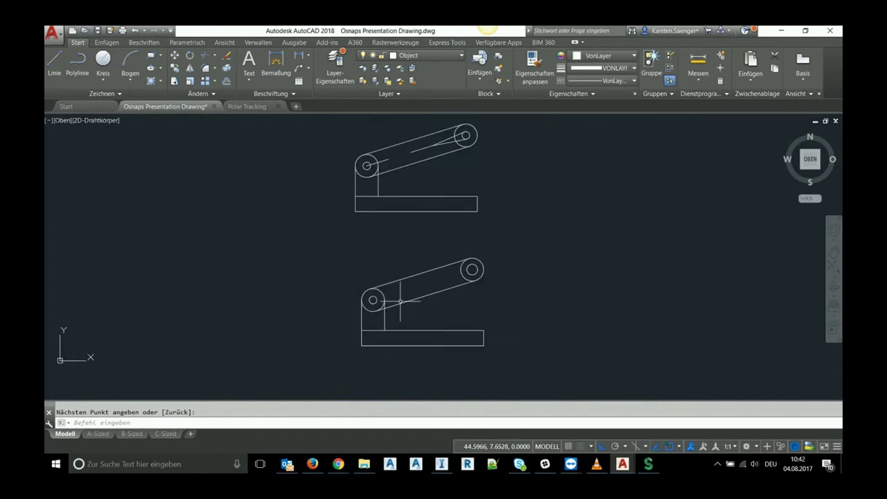
Step: Begin a line from the left circle's centre using Parallel snap, with Ortho turned off
key("Return")
key("Return")
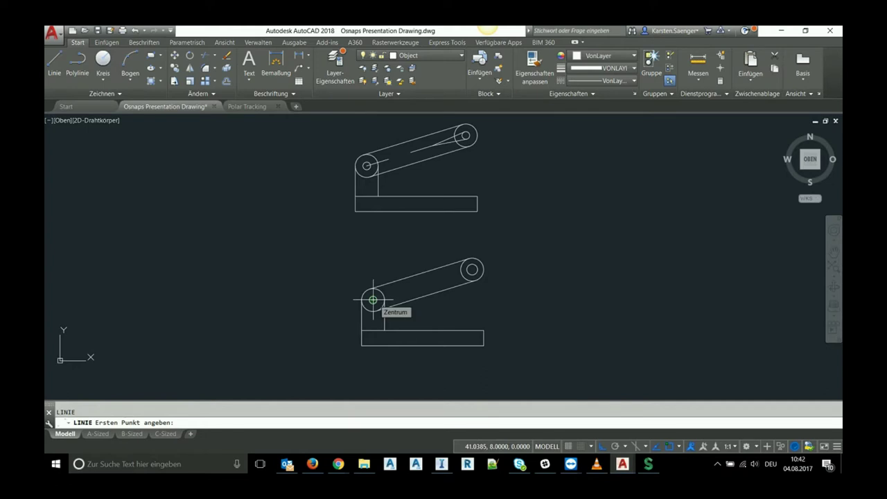
left_click(373, 300)
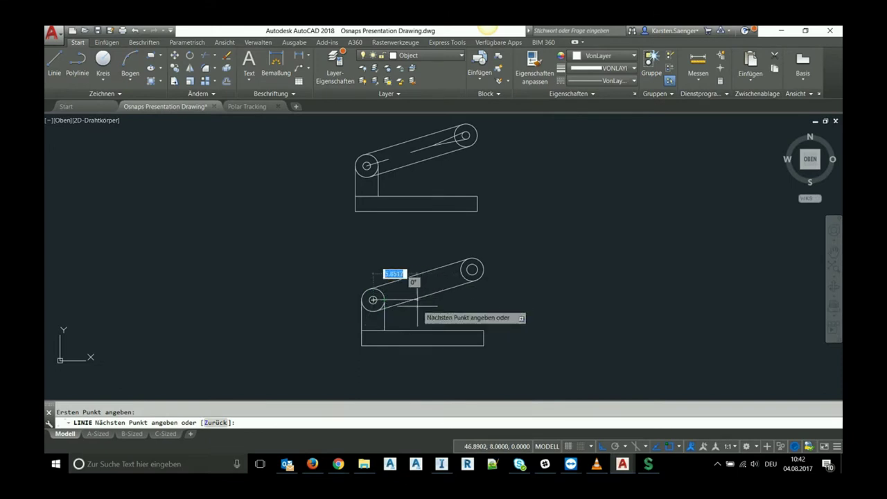
scroll(416, 305, "up", 2)
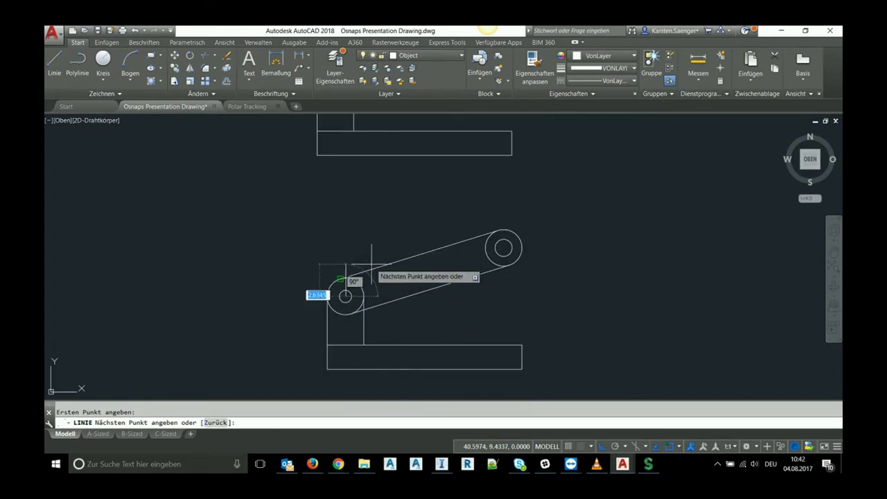
right_click(456, 331, "shift")
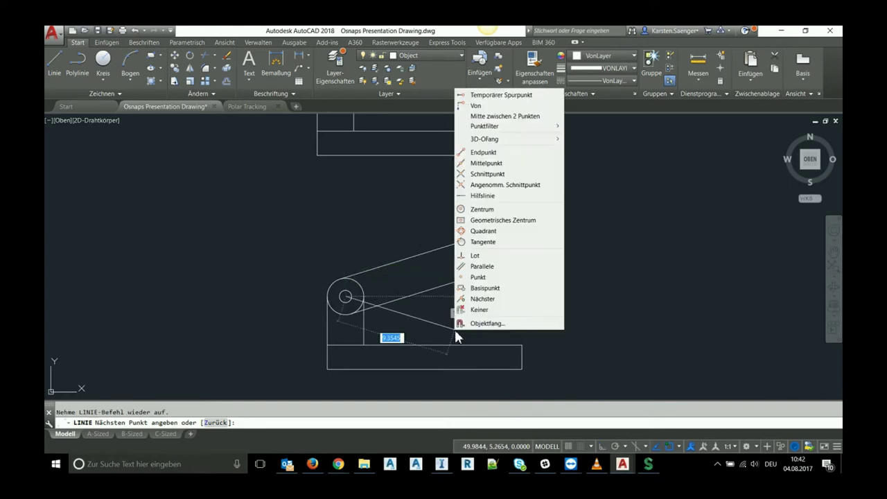
left_click(486, 267)
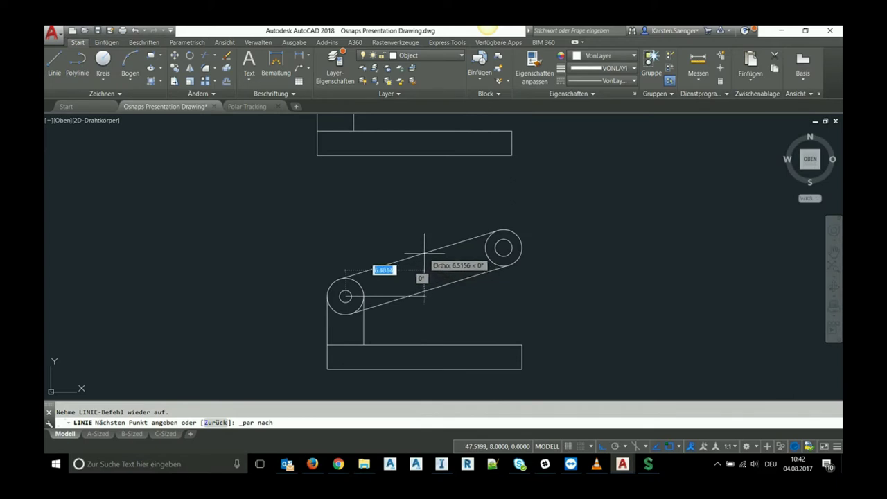
left_click(602, 448)
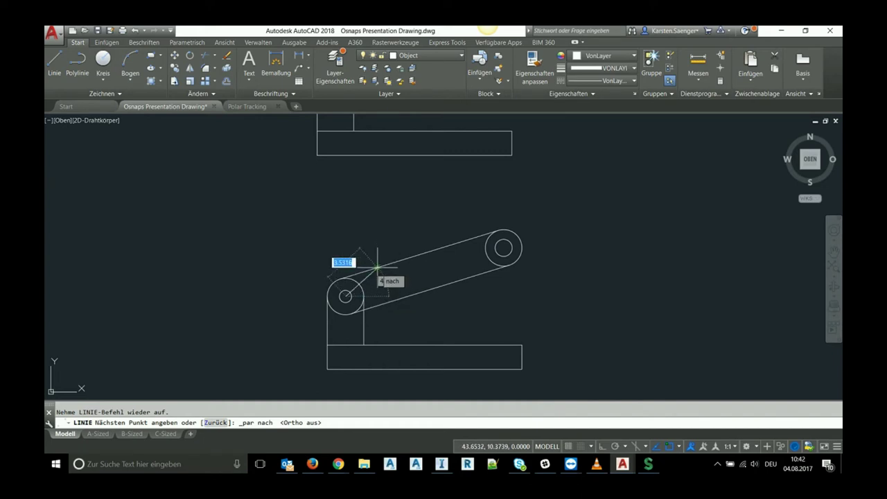
left_click(381, 266)
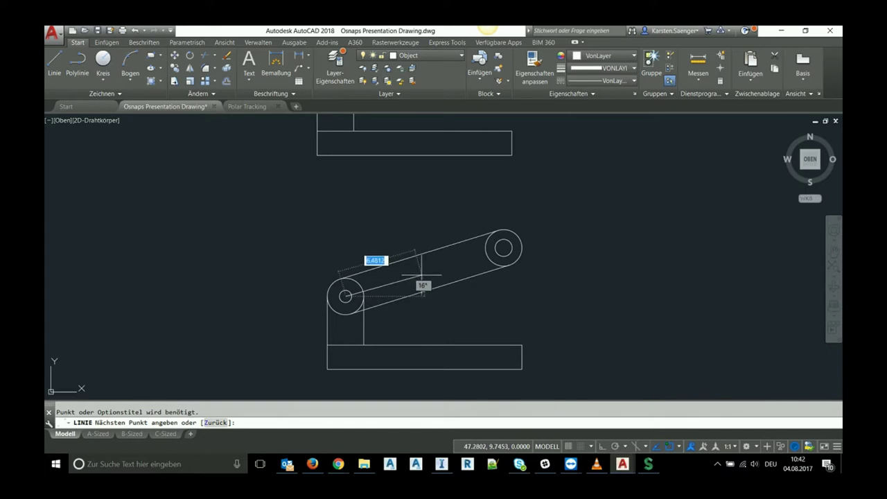
Step: Draw a 3-unit line from the pivot centre parallel to the lever's long edge
right_click(415, 266, "shift")
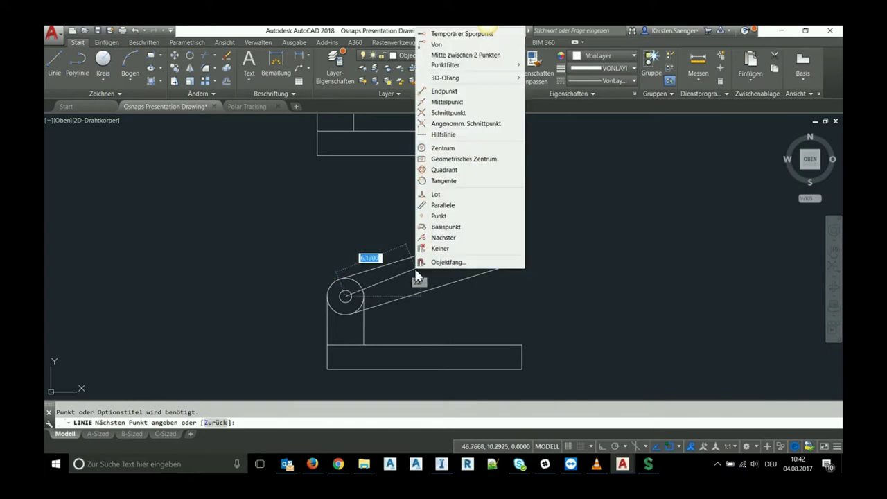
left_click(433, 239)
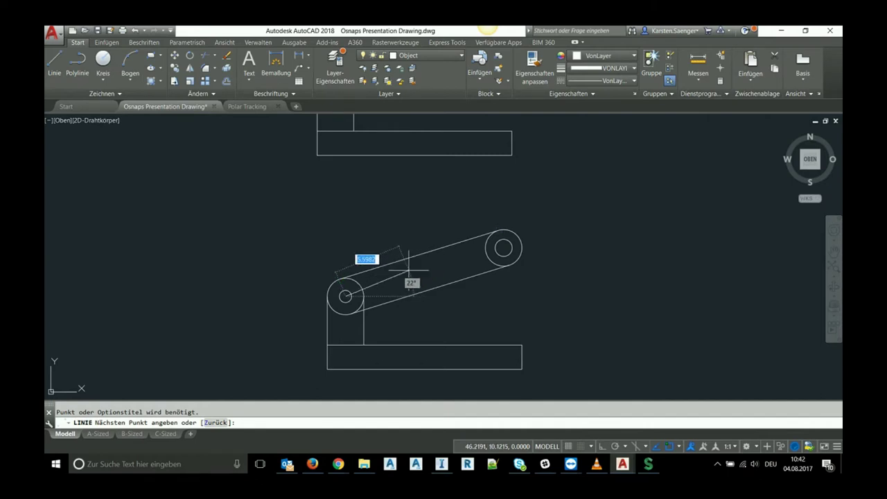
right_click(409, 270)
left_click(421, 309)
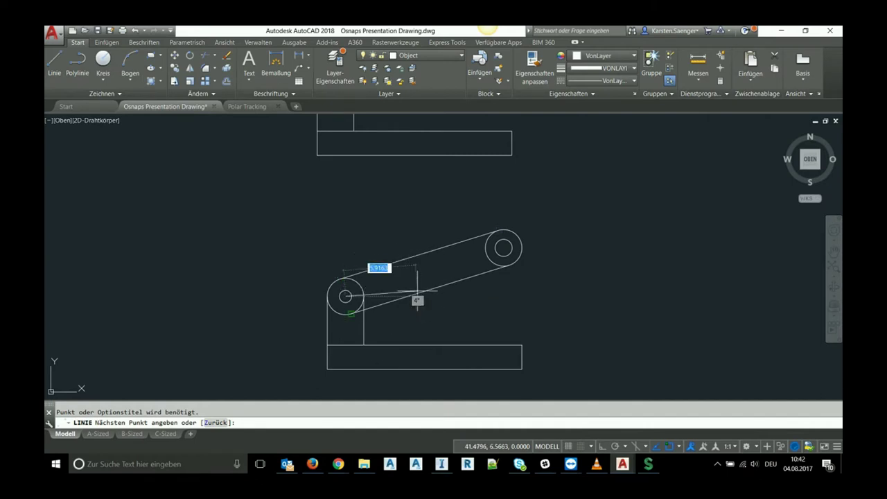
right_click(412, 277, "shift")
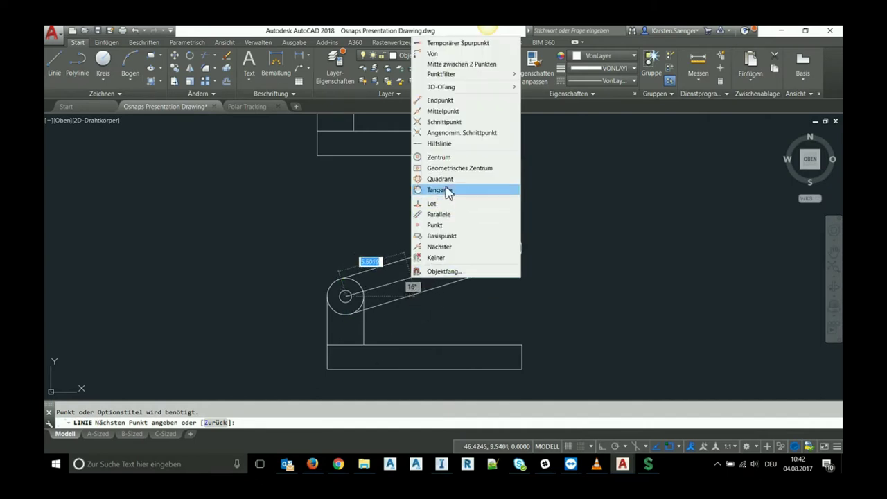
left_click(438, 212)
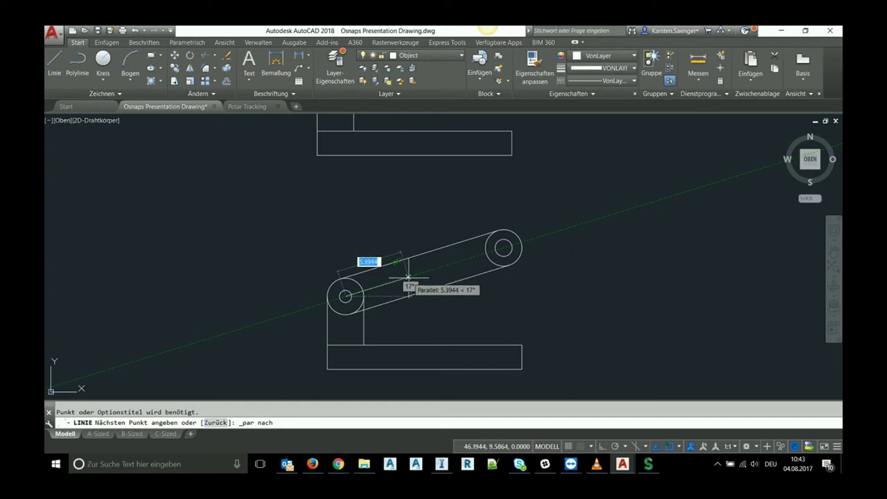
type("3")
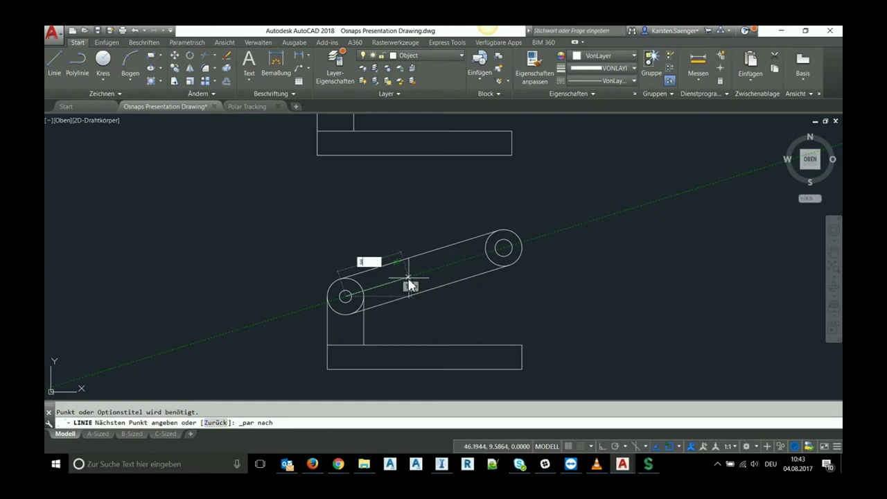
key("Return")
key("Return")
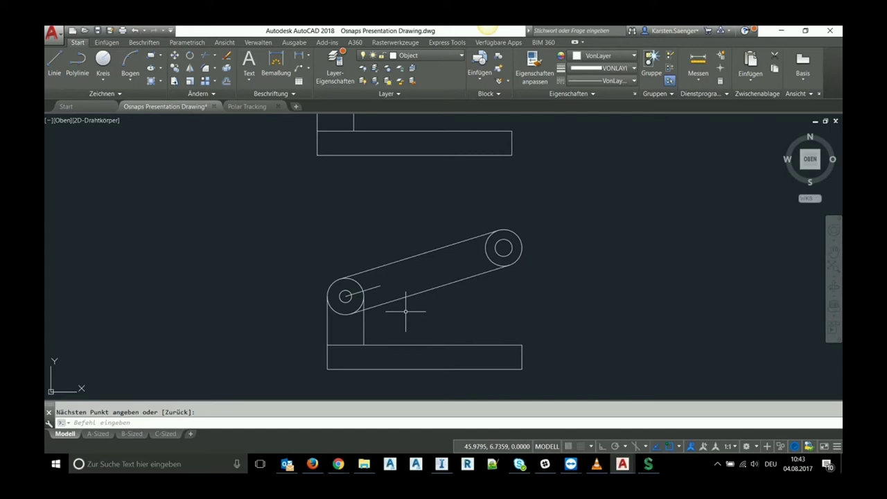
Step: Start a new line 3 units beyond the first segment's end using Extension snap
scroll(394, 298, "up", 2)
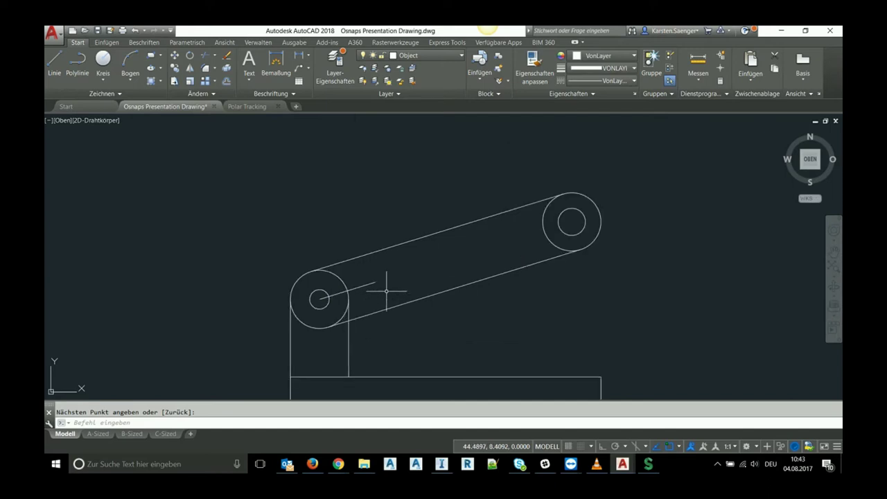
scroll(395, 302, "down", 2)
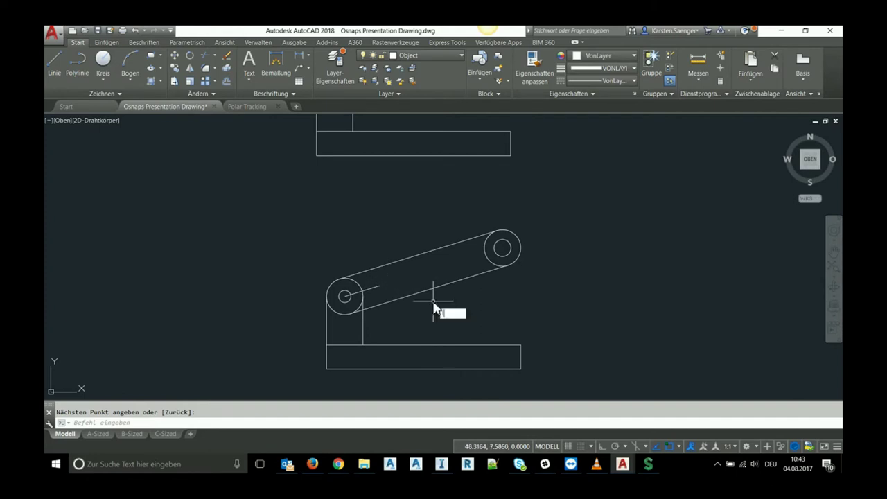
key("Return")
key("Return")
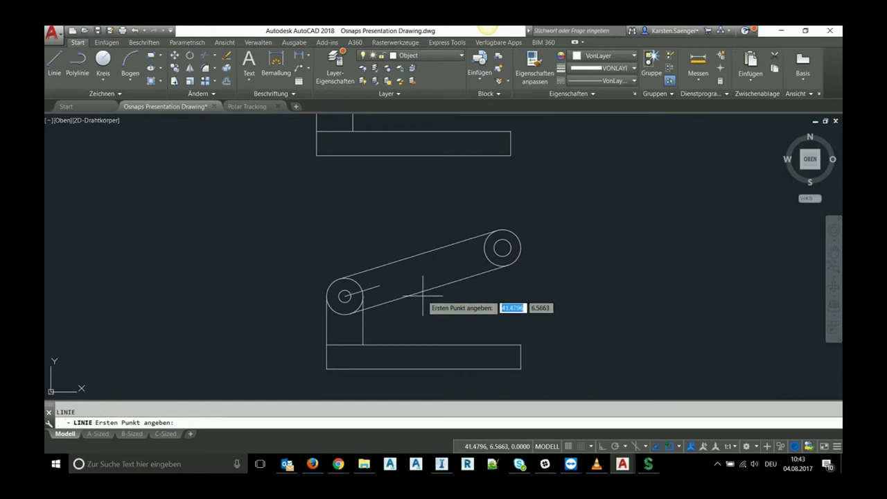
right_click(424, 310, "shift")
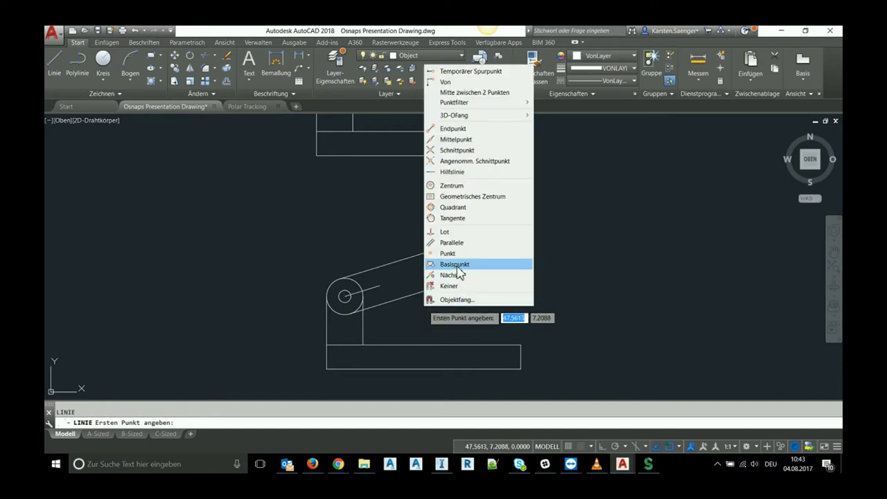
left_click(452, 171)
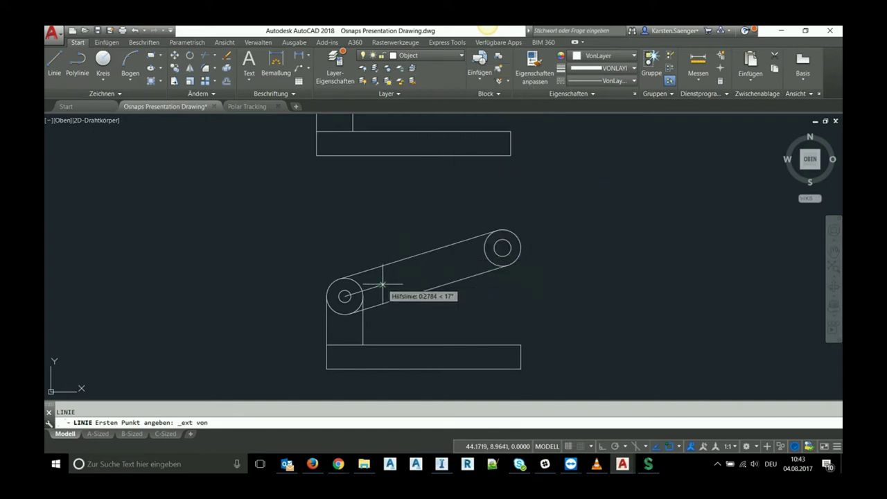
scroll(382, 284, "up", 4)
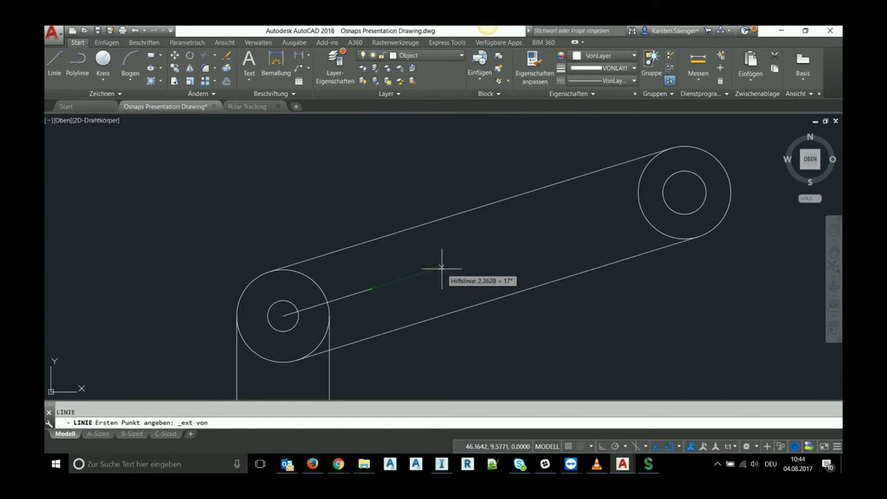
type("3")
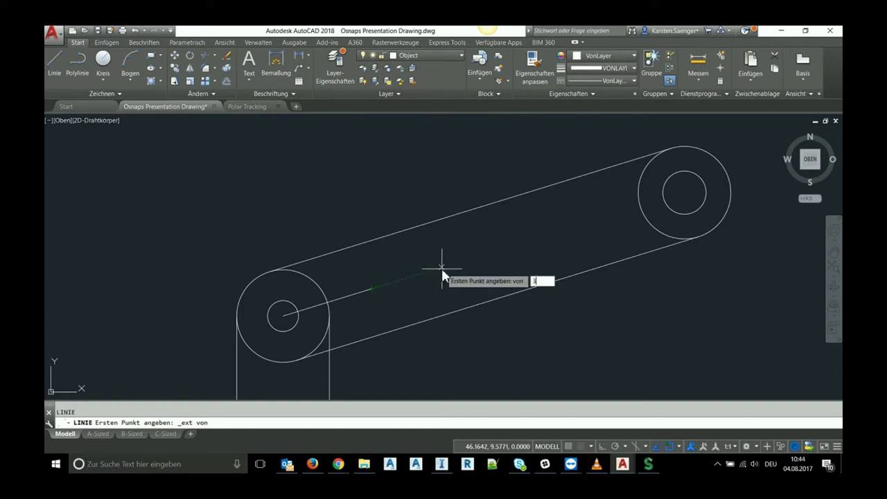
key("Return")
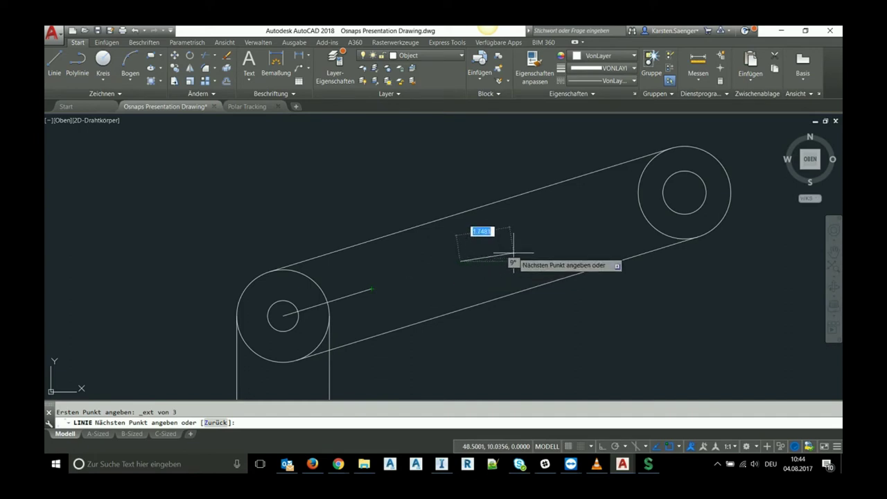
Step: Draw the second 3-unit segment parallel to the lever edge
right_click(566, 311, "shift")
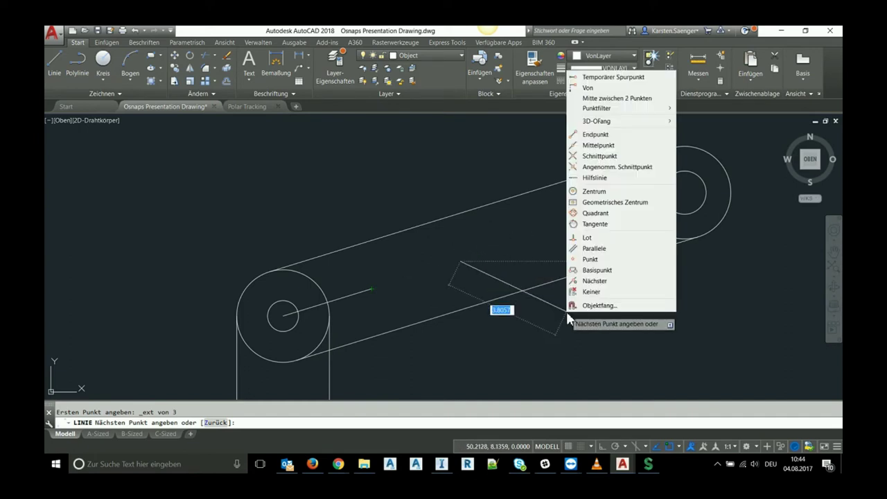
left_click(591, 249)
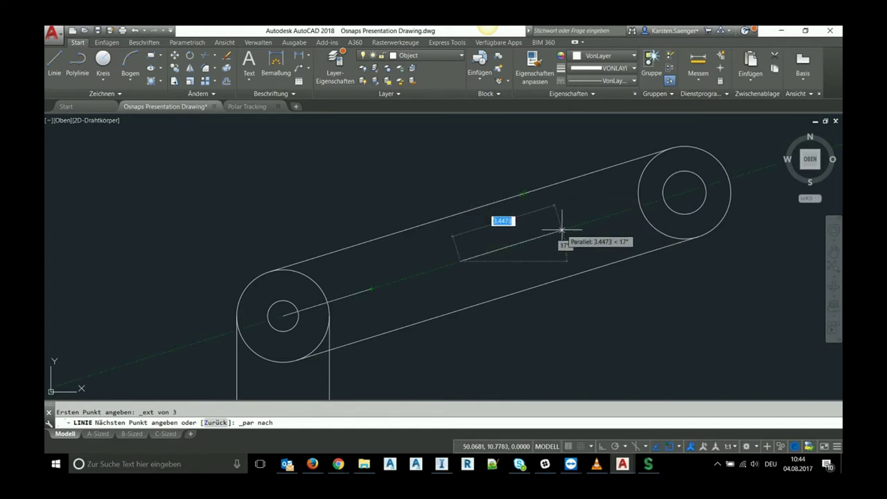
type("3")
key("Return")
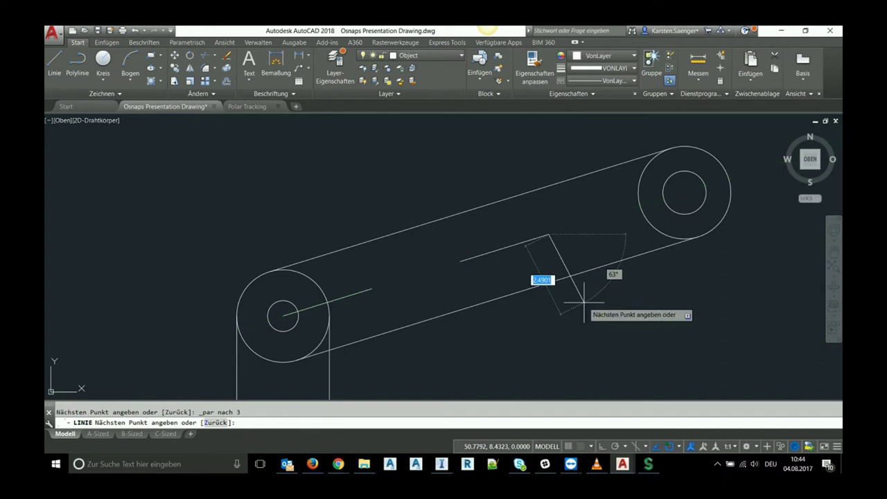
key("Return")
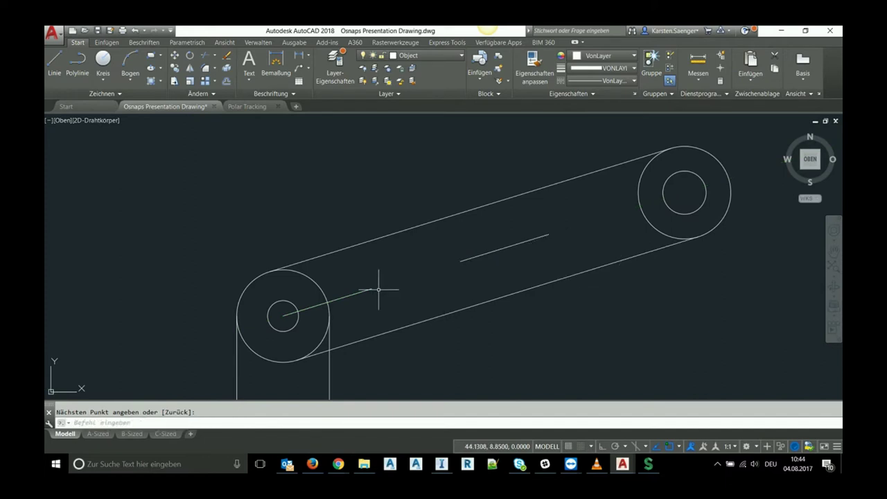
Step: Draw a line from the centre line's end tangent to the upper circle
scroll(526, 330, "down", 2)
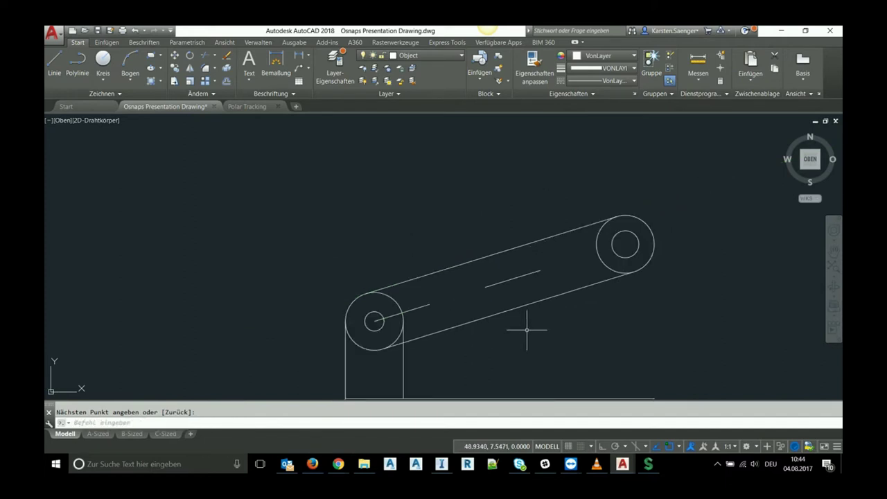
middle_click_drag(544, 330, 464, 267)
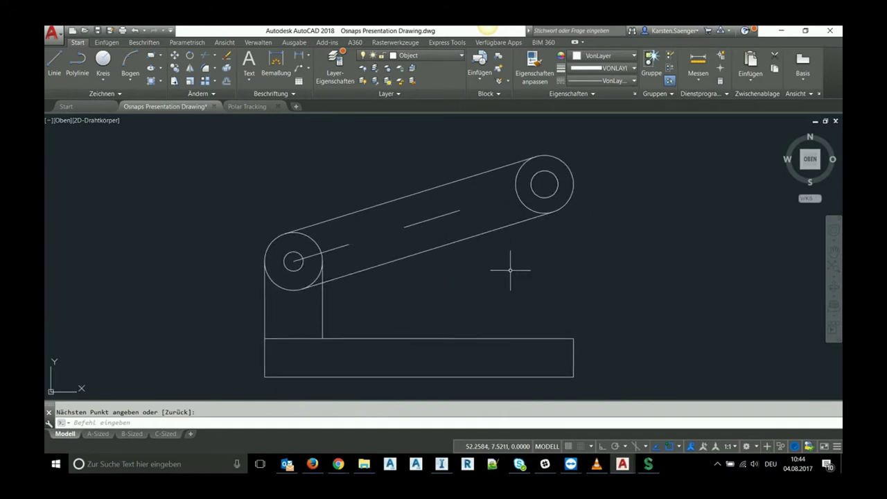
key("Return")
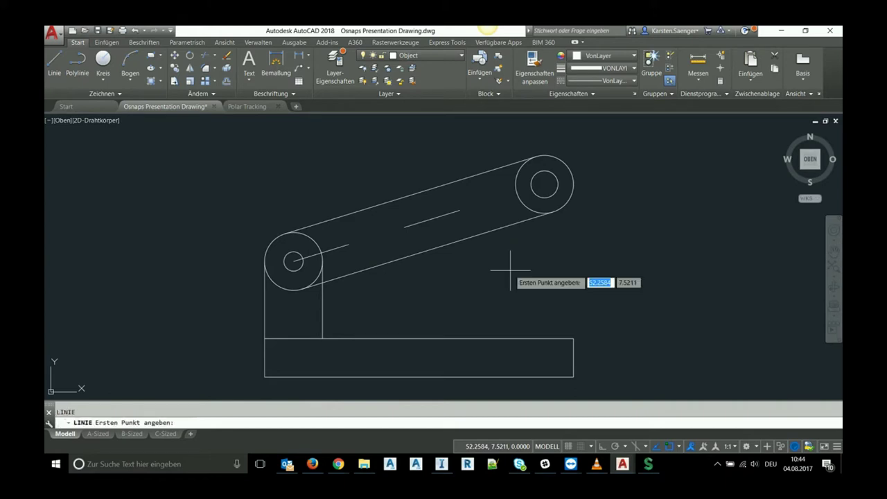
left_click(460, 210)
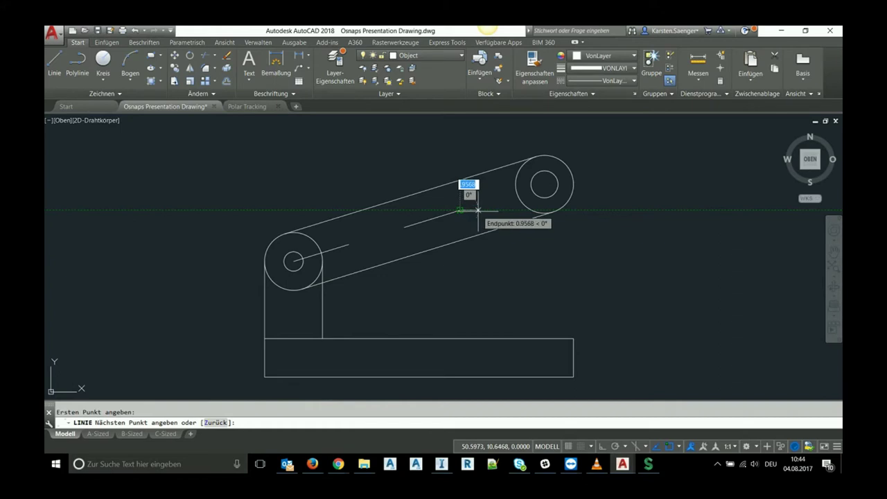
right_click(520, 258, "shift")
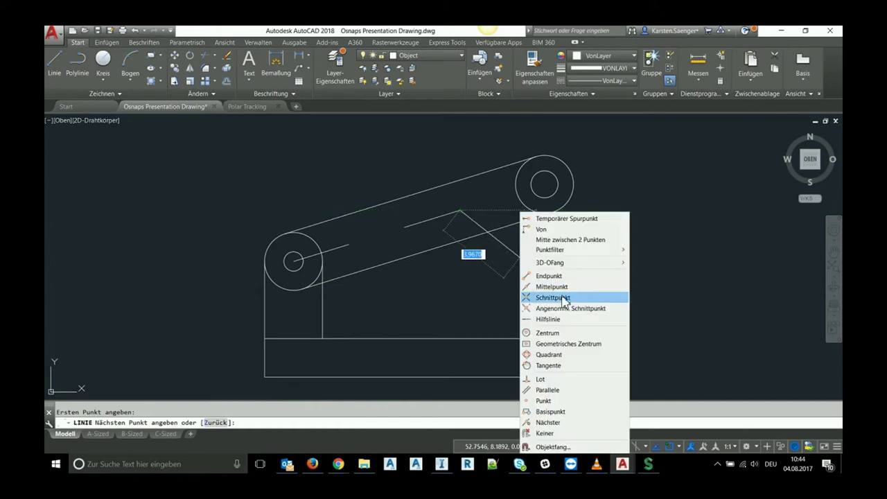
left_click(558, 366)
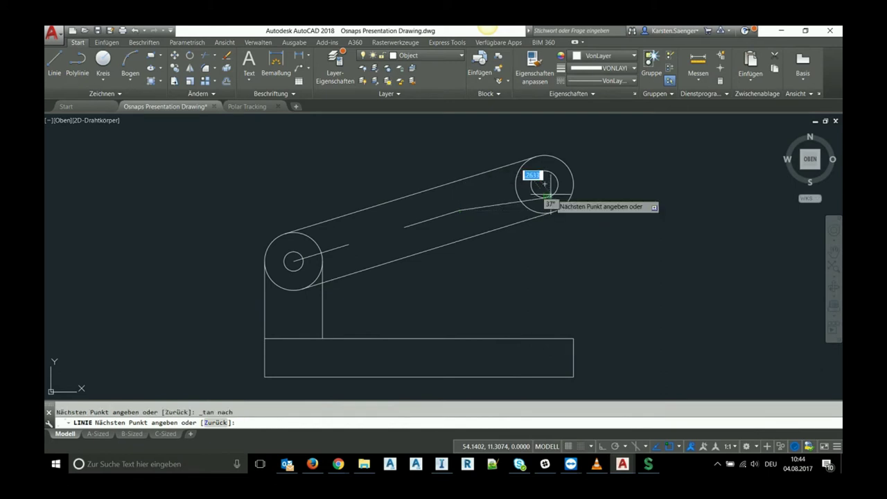
left_click(550, 198)
key("Return")
key("Return")
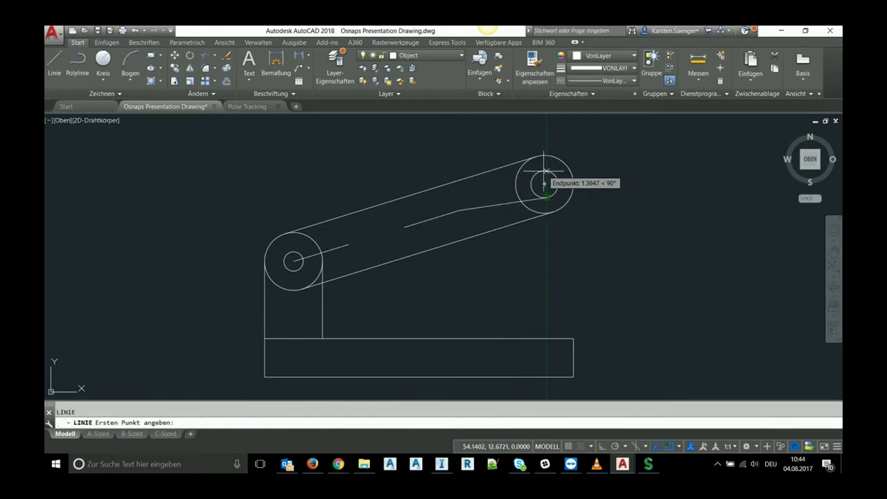
Step: Add another line snapped tangent to the upper circle and recentre both lever drawings
right_click(495, 183, "shift")
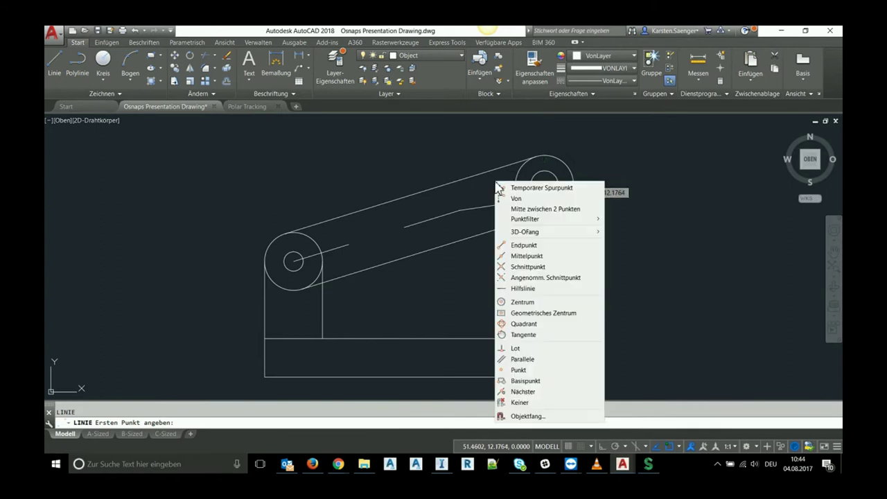
left_click(524, 334)
left_click(540, 174)
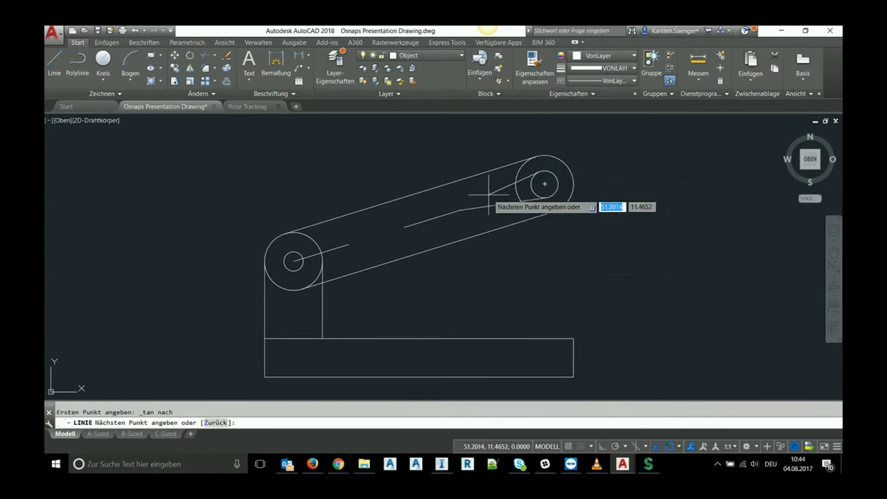
key("Return")
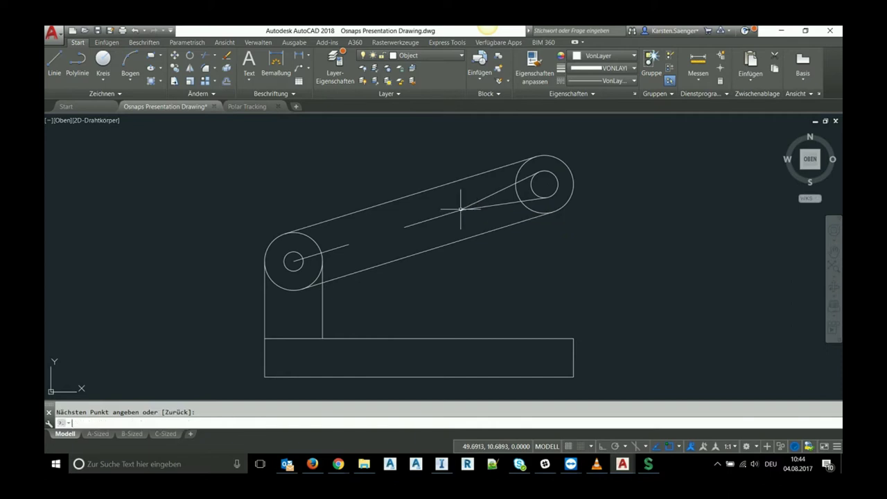
scroll(519, 249, "down", 5)
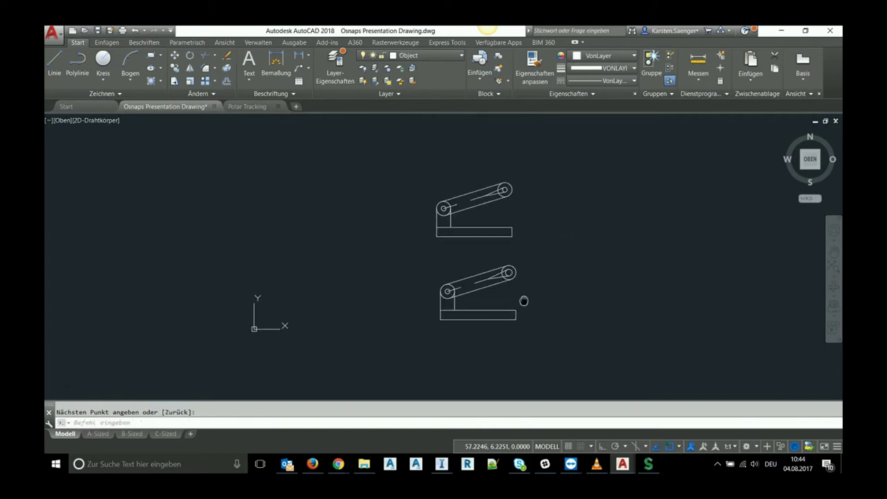
scroll(513, 297, "up", 2)
middle_click_drag(494, 296, 491, 312)
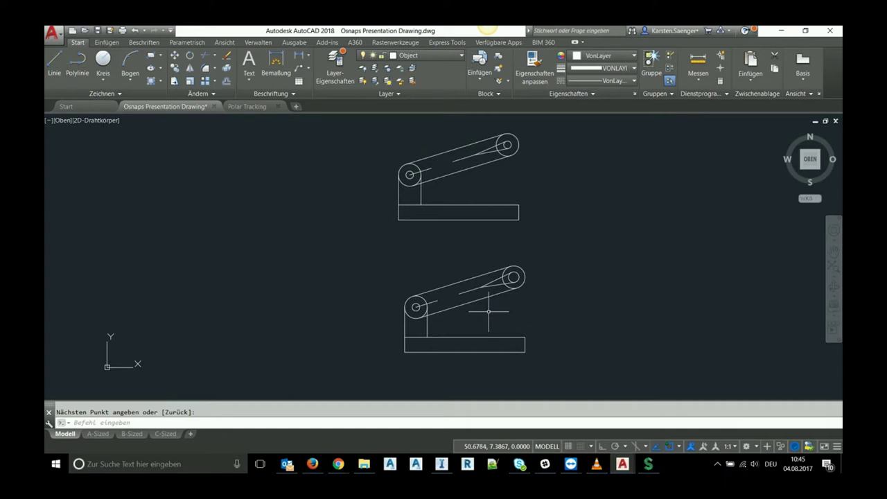
Step: Switch to Polar Tracking.dwg and enable polar tracking with 30, 60, 90, 120 angles
left_click(259, 108)
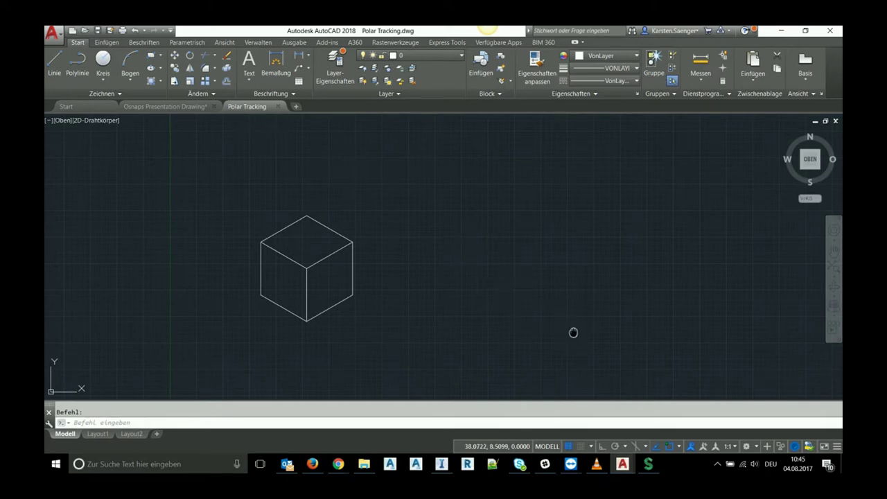
middle_click_drag(573, 332, 686, 309)
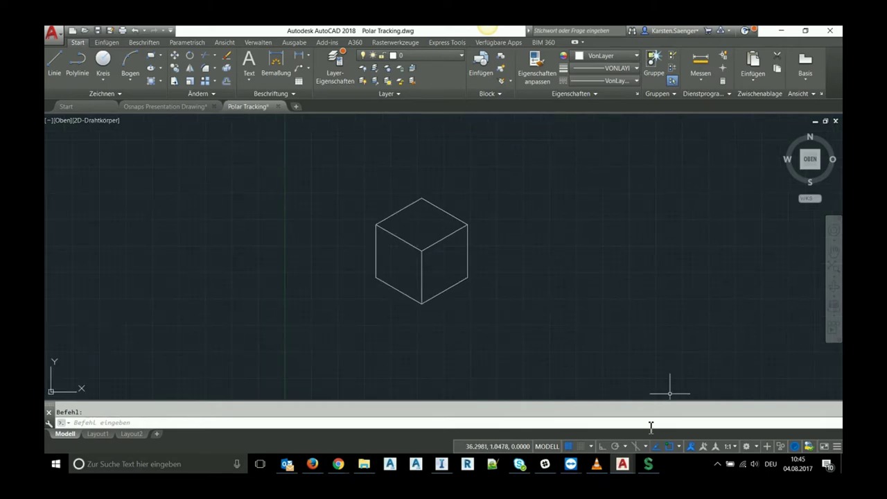
left_click(615, 447)
left_click(625, 447)
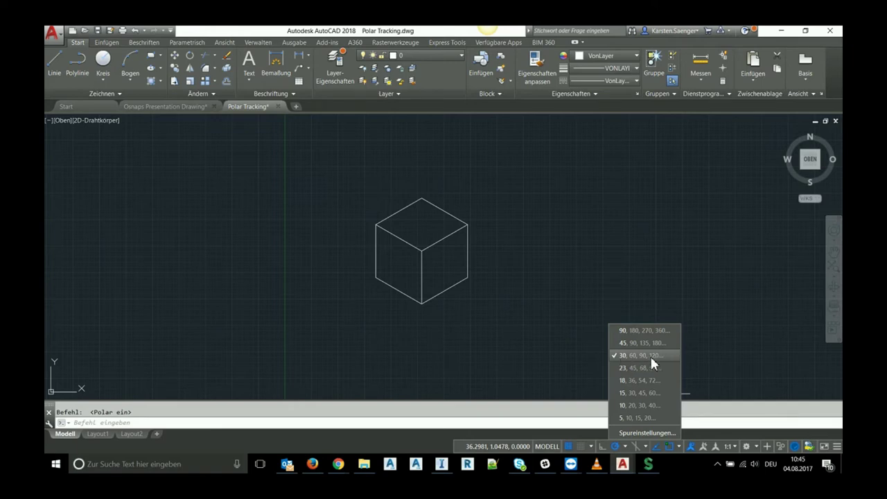
left_click(455, 316)
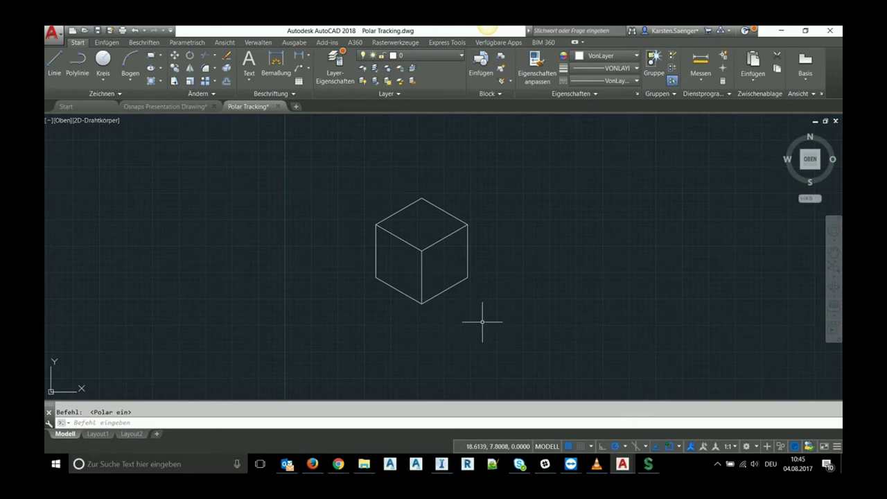
mouse_move(420, 321)
middle_mouse_down("shift")
mouse_move(433, 293)
mouse_move(436, 230)
mouse_move(440, 326)
middle_mouse_up("shift")
Step: Restore the cube to a north-up top view and reposition it in the window
left_click(809, 160)
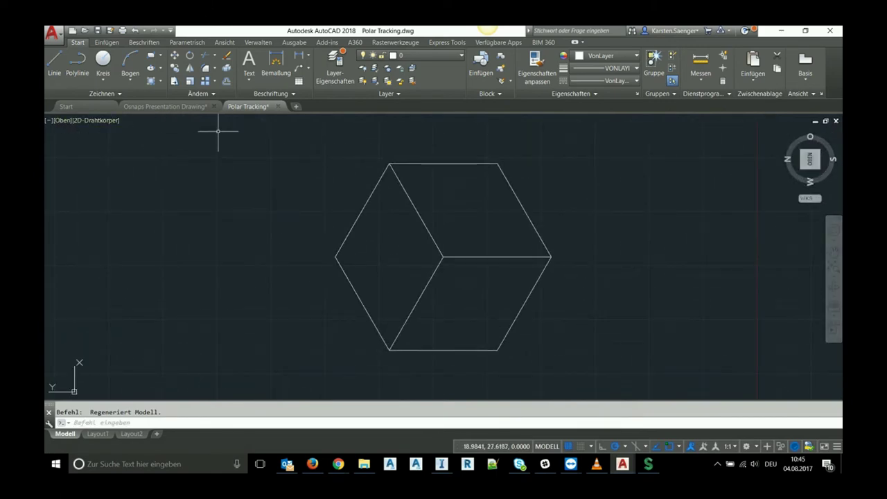
left_click(787, 159)
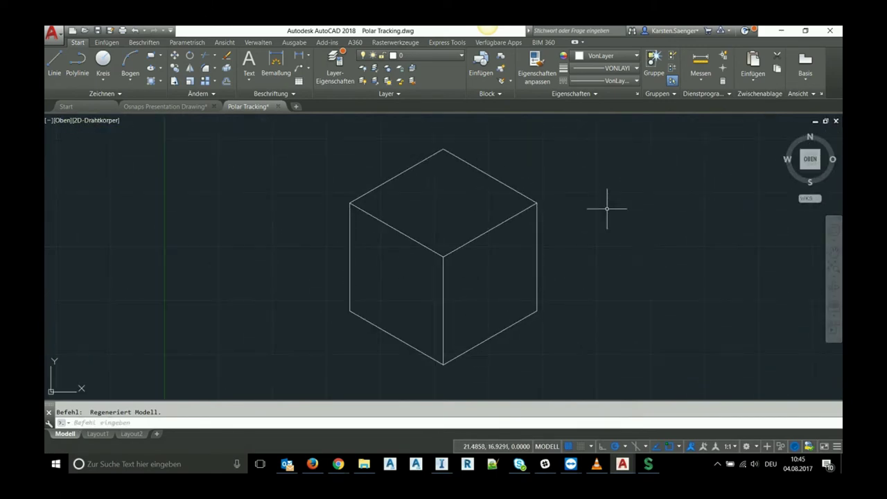
left_click(492, 231)
left_click(485, 228)
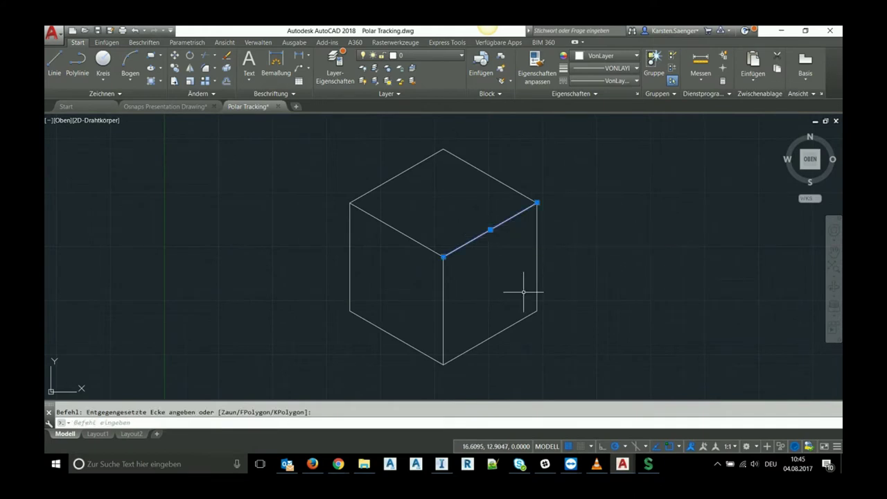
key("Escape")
scroll(530, 301, "down", 2)
scroll(537, 308, "down", 2)
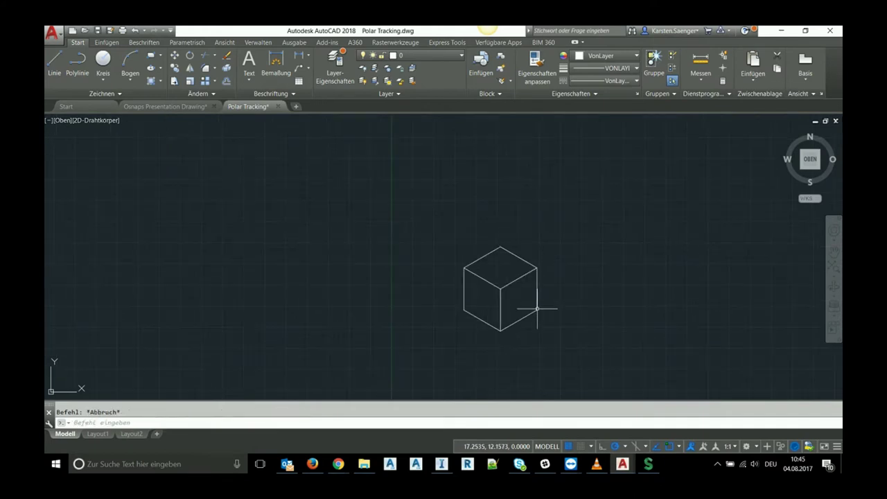
scroll(539, 311, "down", 2)
mouse_move(552, 309)
middle_mouse_down()
mouse_move(484, 315)
mouse_move(472, 335)
middle_mouse_up()
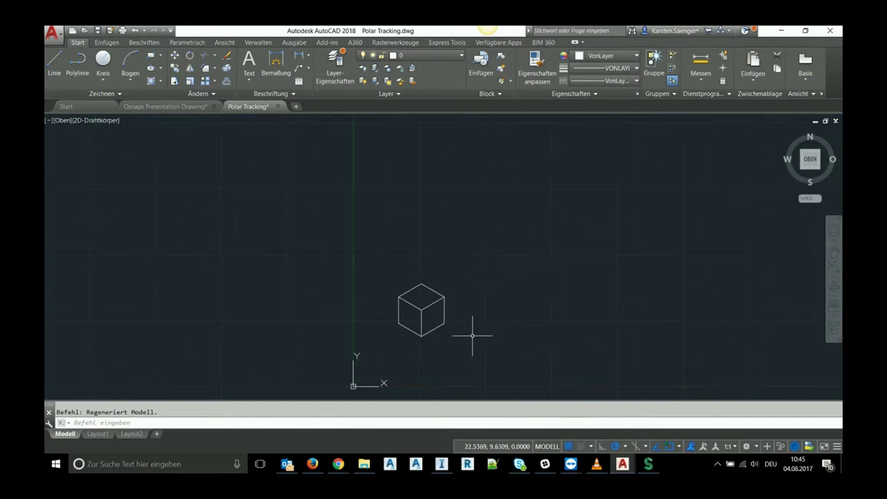
scroll(472, 336, "up", 2)
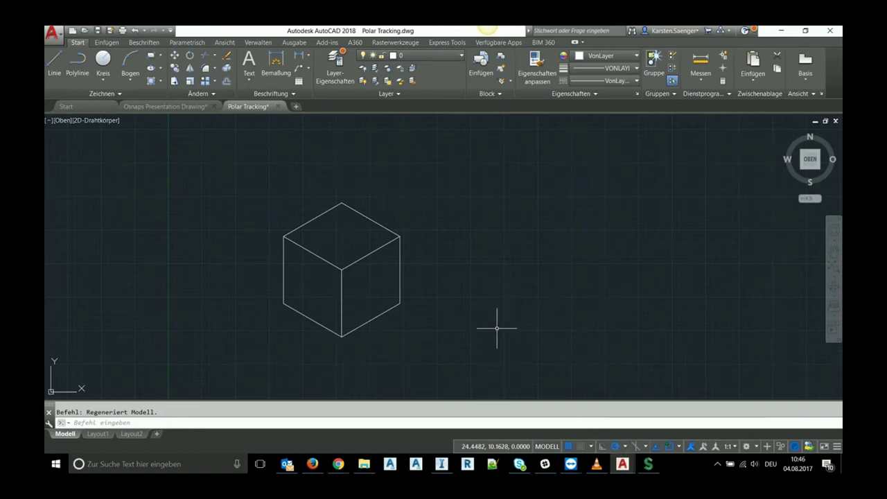
Step: Draw the right face as 5-unit edges at 30°, 90°, 150° and 270°
type("l")
key("Return")
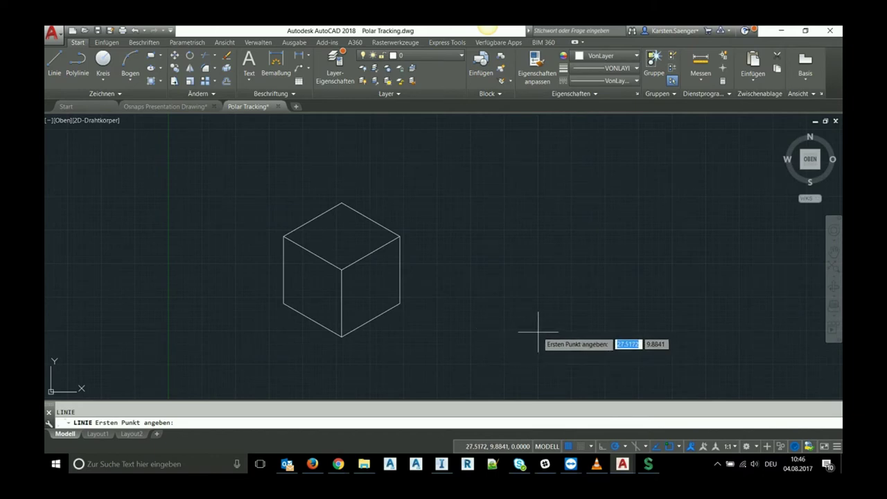
left_click(538, 332)
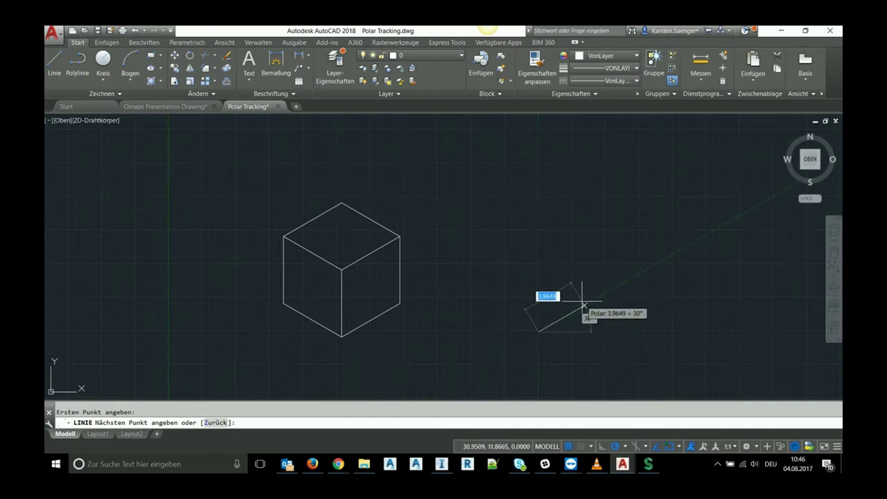
type("5")
key("Return")
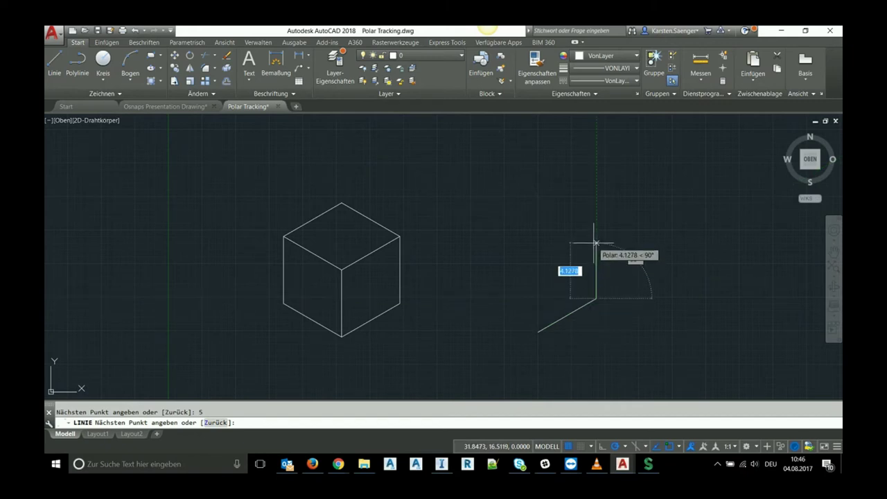
type("5")
key("Return")
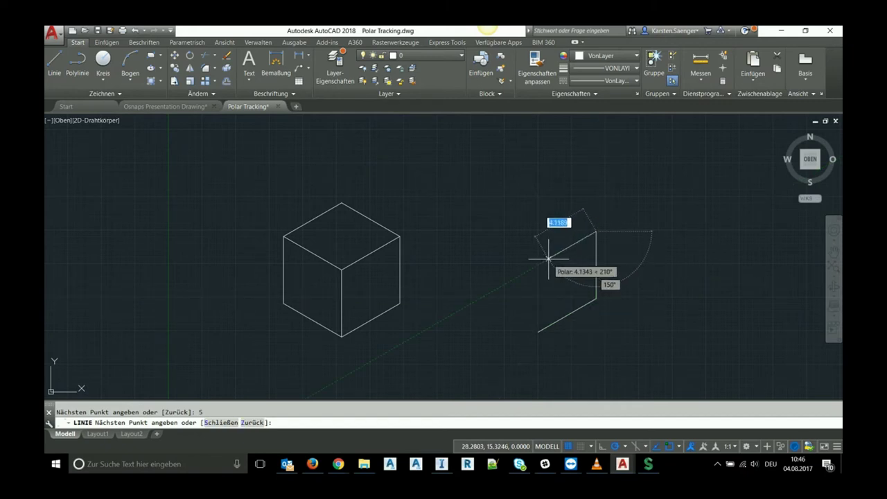
type("5")
key("Return")
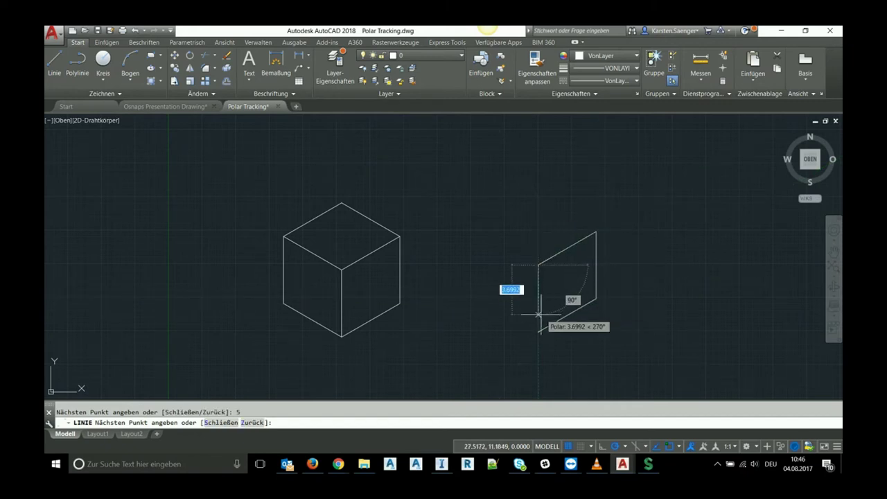
type("5")
key("Return")
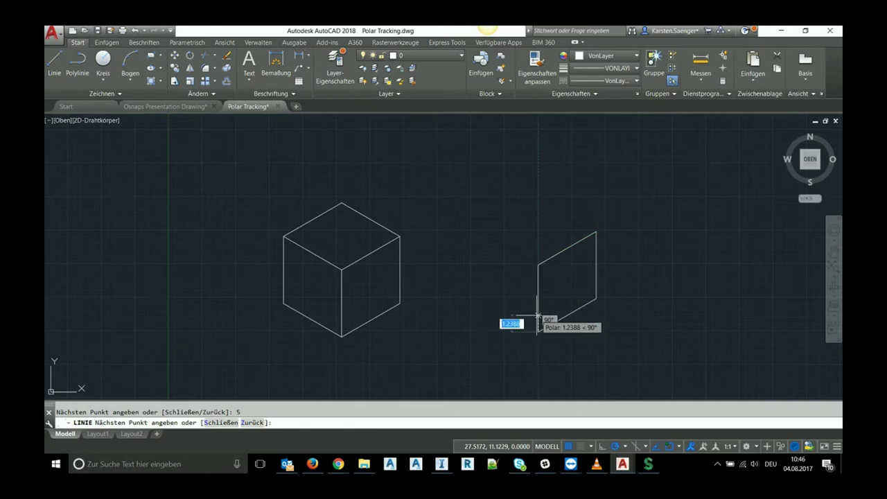
key("Return")
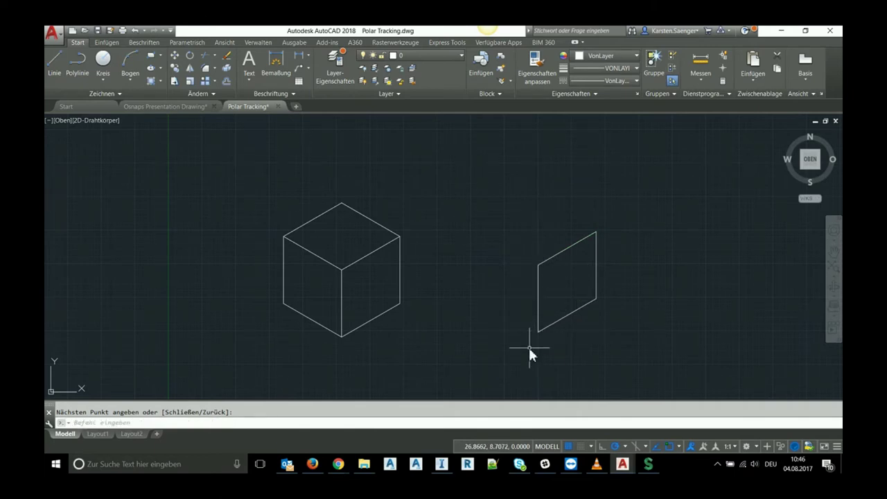
Step: Draw the left face with 5-unit edges at 150° and 90°, closing at the top corner
key("Return")
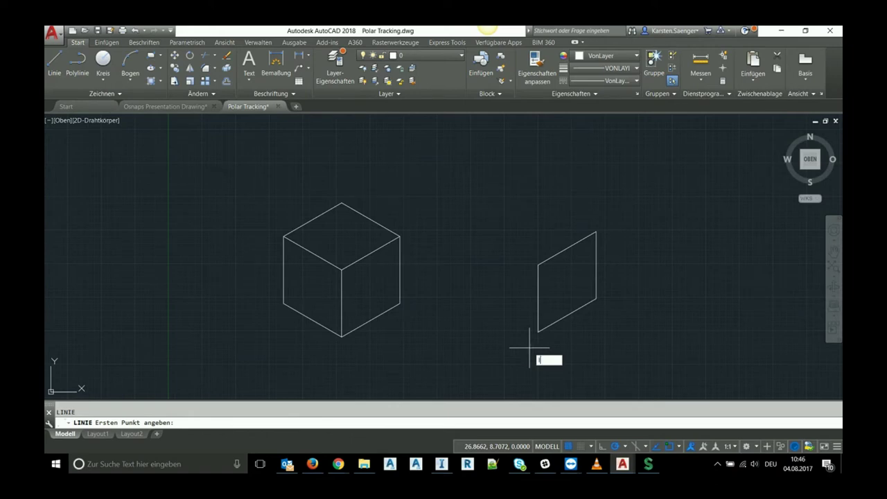
key("Return")
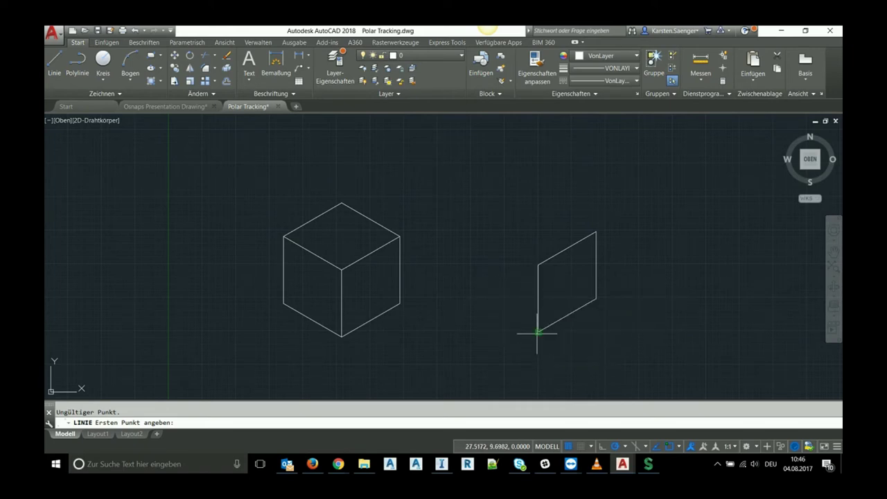
left_click(538, 333)
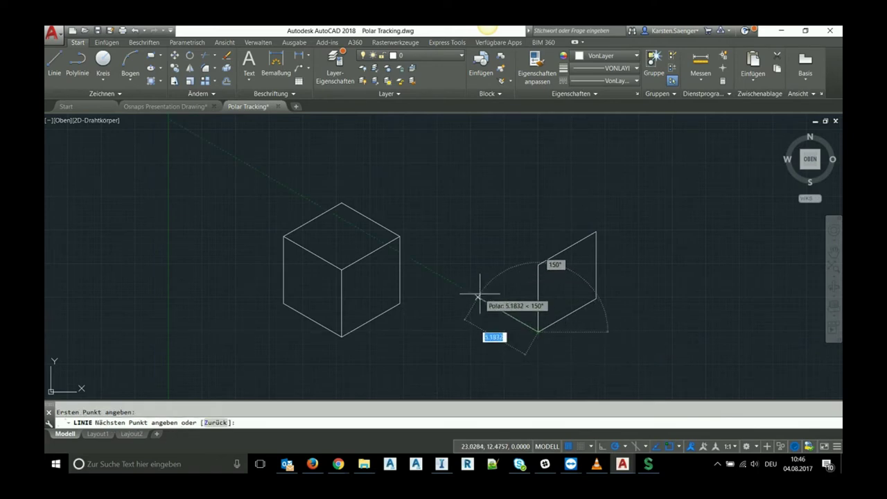
type("5")
key("Return")
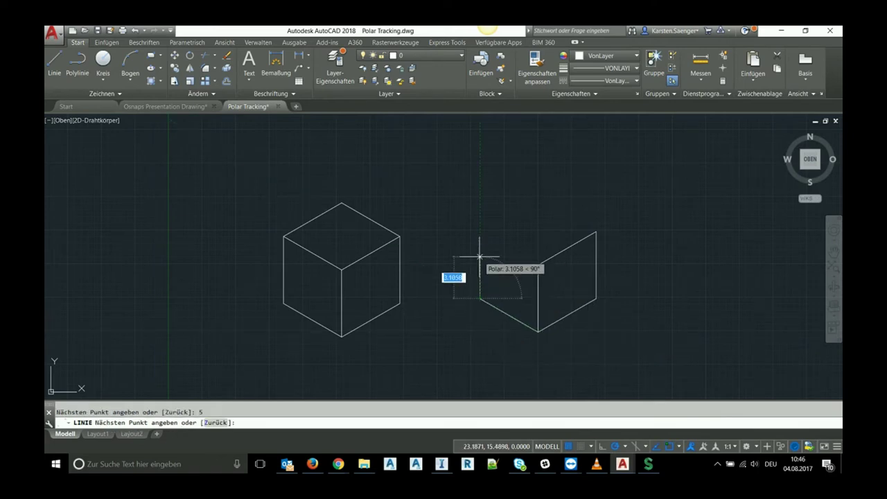
type("5")
key("Return")
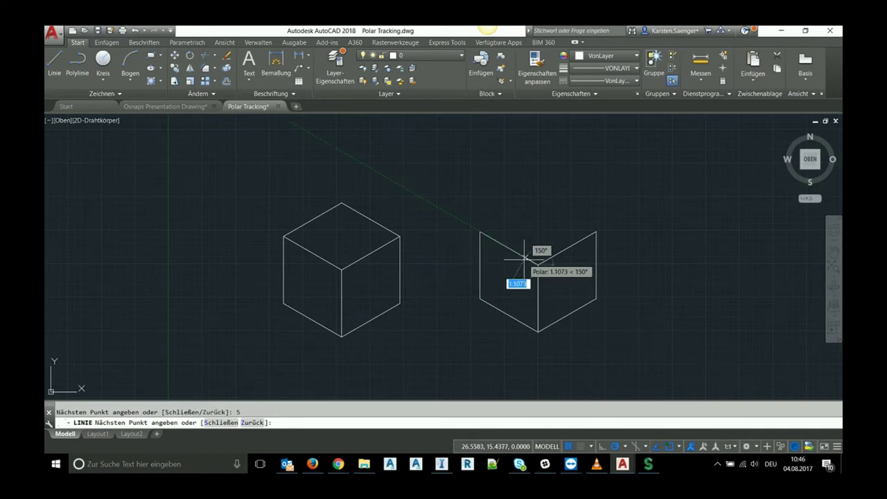
left_click(524, 260)
key("Return")
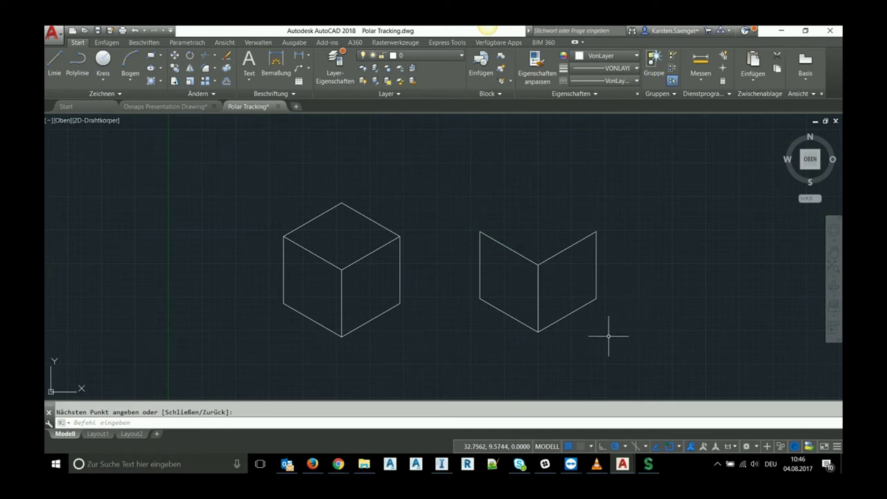
Step: Orbit the isometric cube drawing into a tilted view and pan it right and down
mouse_move(509, 358)
middle_mouse_down("shift")
mouse_move(509, 275)
mouse_move(511, 366)
middle_mouse_up("shift")
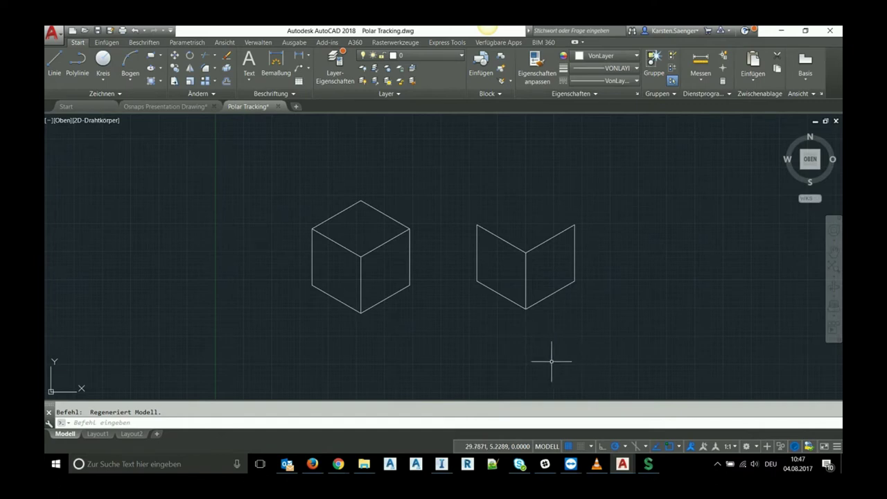
mouse_move(564, 356)
middle_mouse_down()
mouse_move(489, 358)
mouse_move(592, 367)
middle_mouse_up()
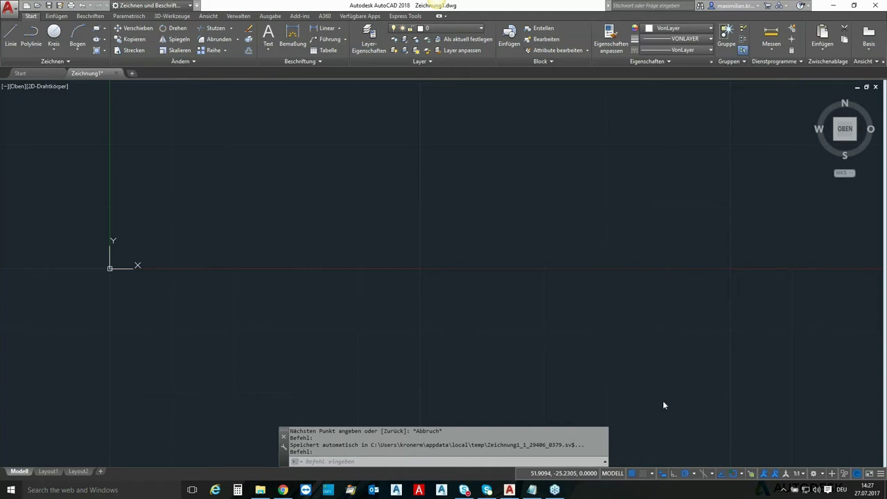
Step: Turn on snap mode with a polar snap distance of 5 and start the Line command
left_click(735, 479)
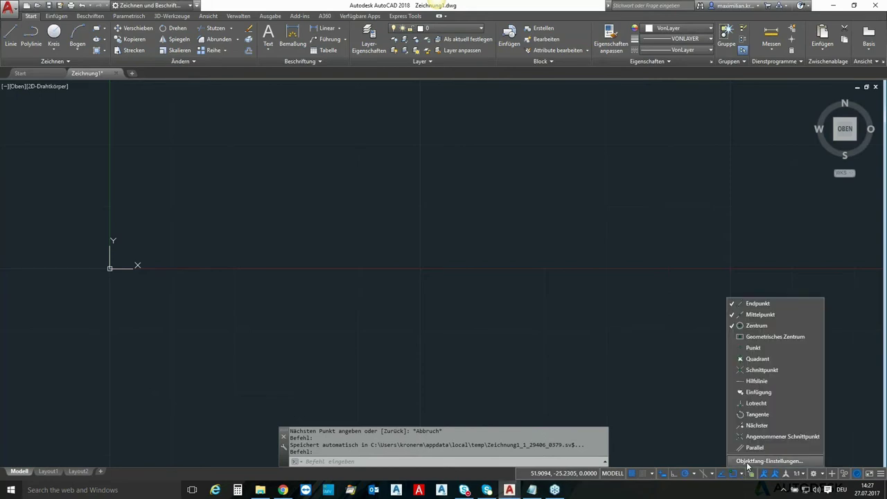
left_click(747, 461)
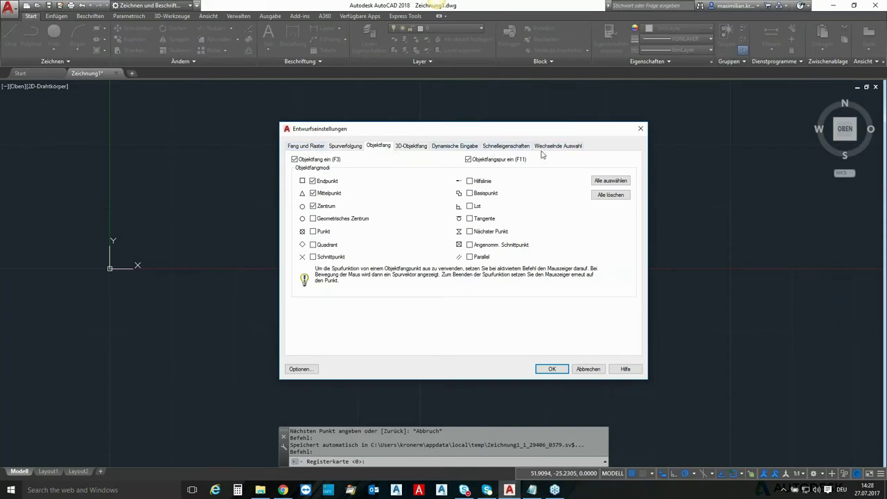
left_click(315, 147)
left_click_drag(368, 133, 347, 111)
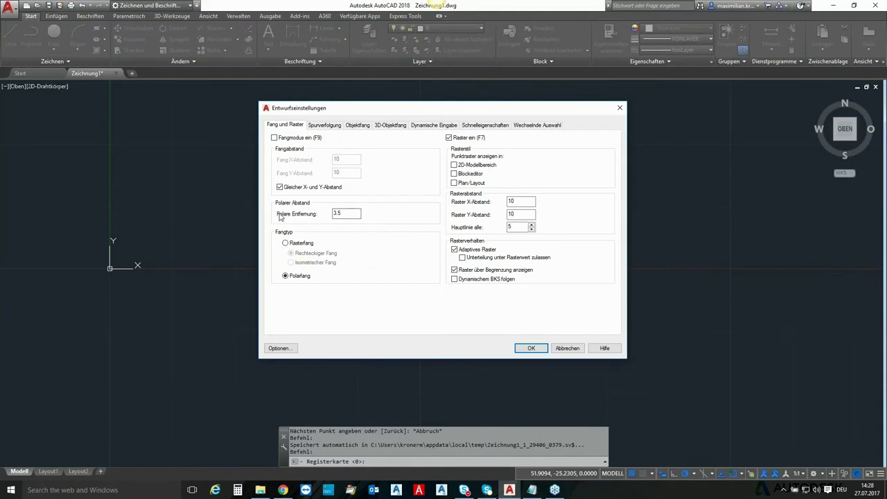
key("Tab")
type("5")
left_click(275, 137)
left_click(531, 349)
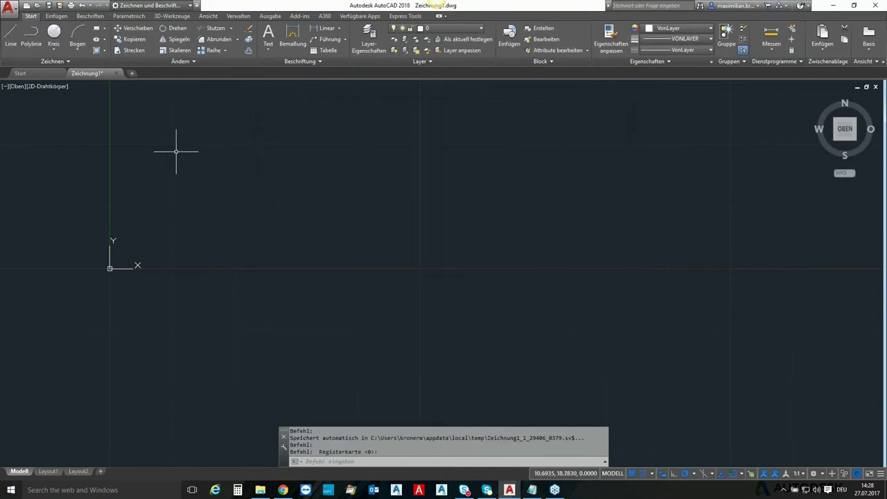
type("L")
key("Return")
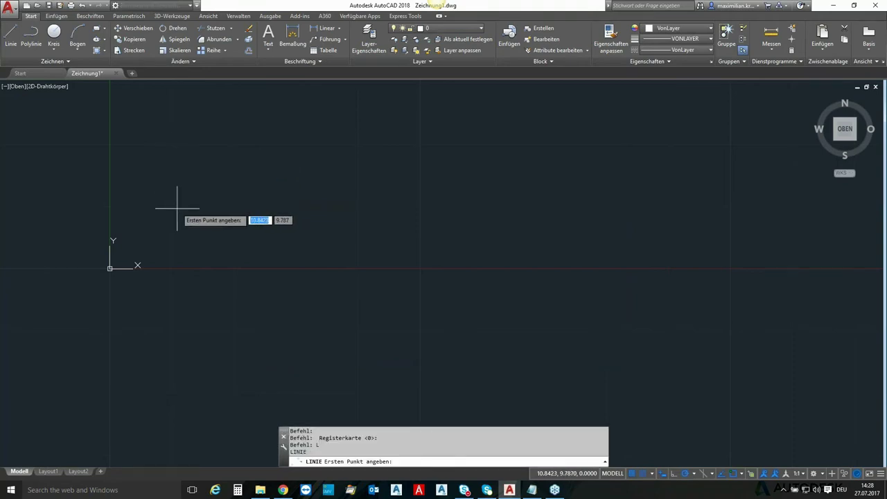
Step: Draw the stair line's 30° segment, vertical riser, horizontal tread and 60° slanted segment
left_click(177, 209)
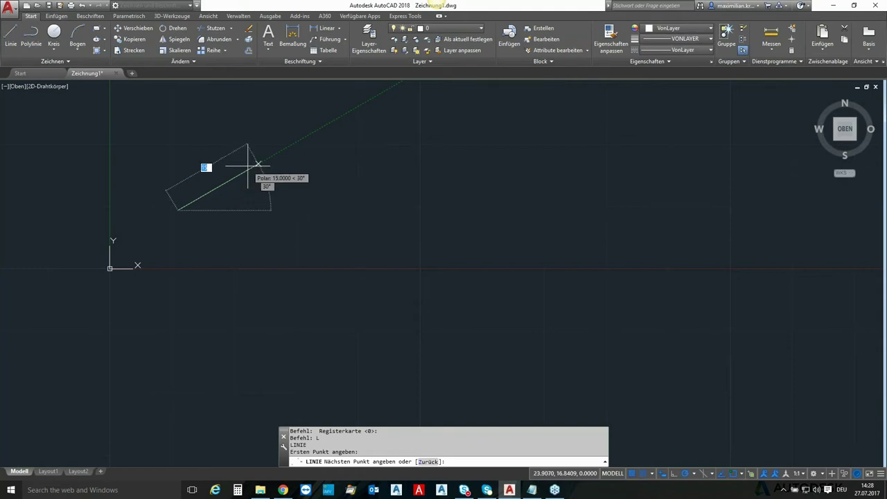
left_click(207, 194)
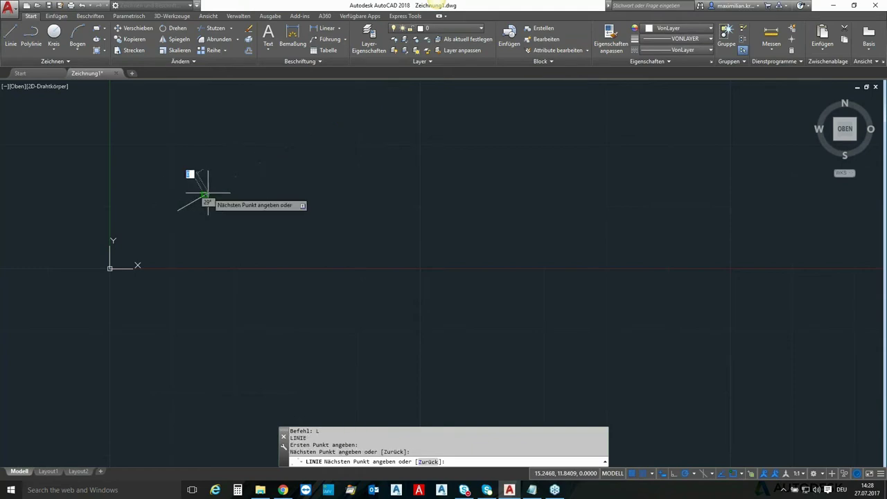
left_click(204, 132)
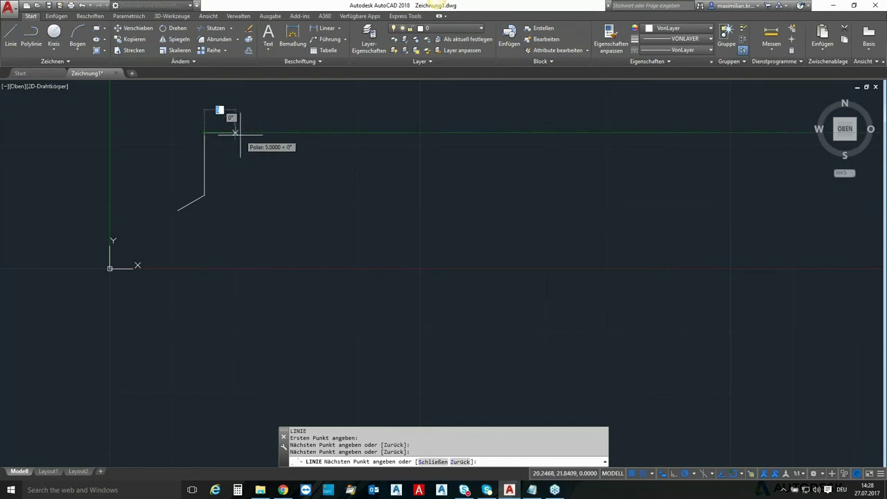
left_click(235, 133)
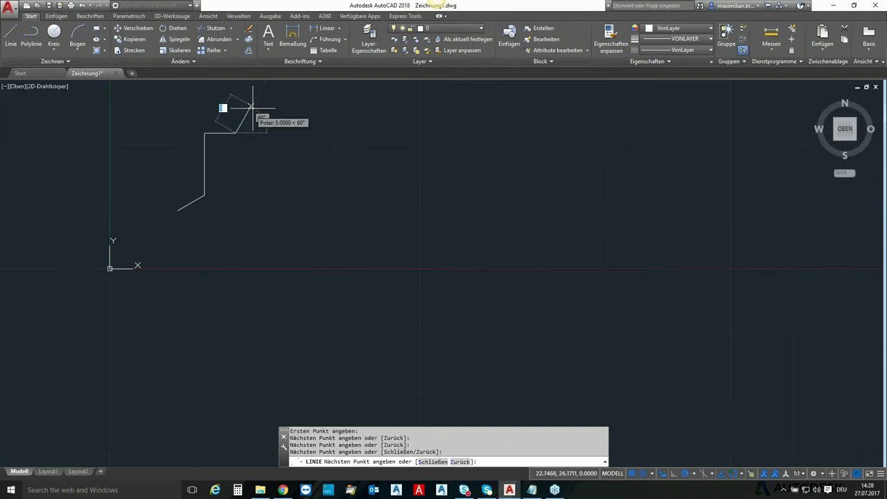
scroll(267, 132, "up", 1)
scroll(249, 124, "up", 1)
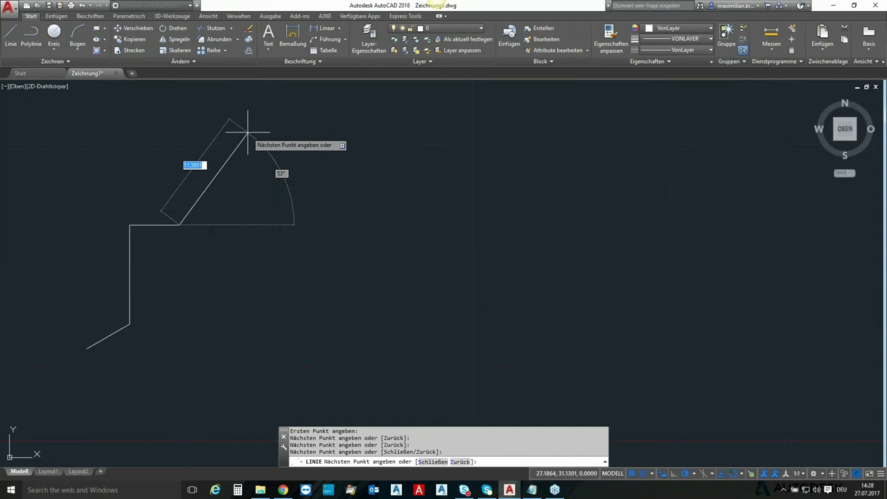
left_click(252, 96)
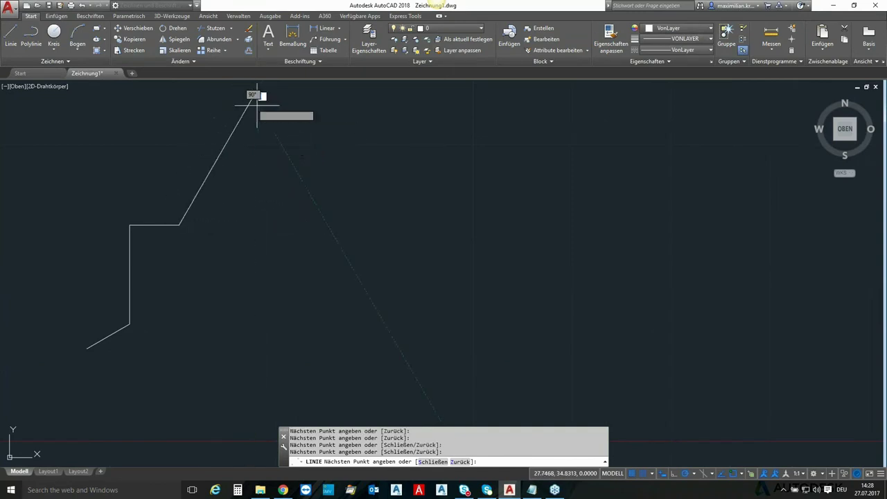
middle_click_drag(296, 119, 289, 217)
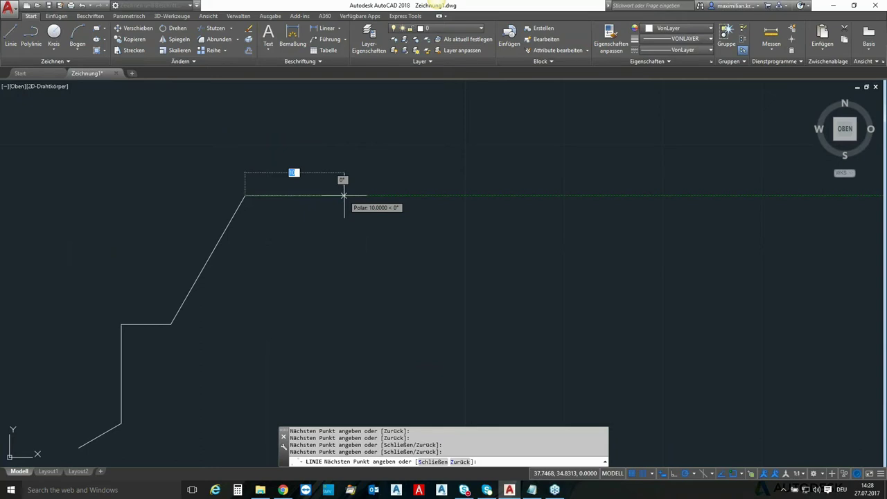
Step: Add the 13-unit horizontal top segment and end the line
type("1")
key("Return")
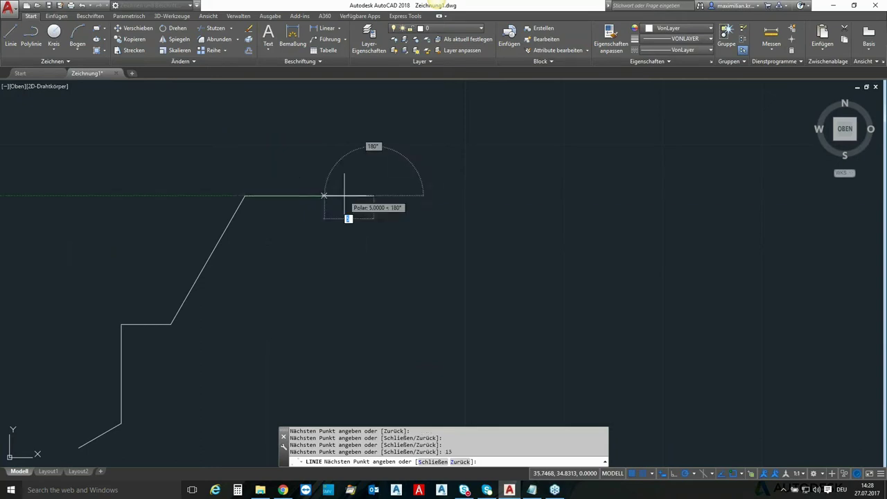
key("Return")
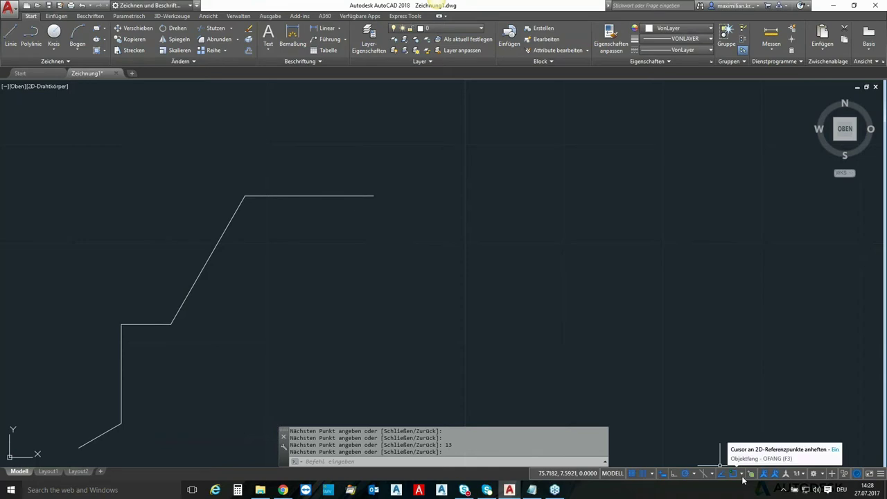
middle_click_drag(382, 291, 239, 133)
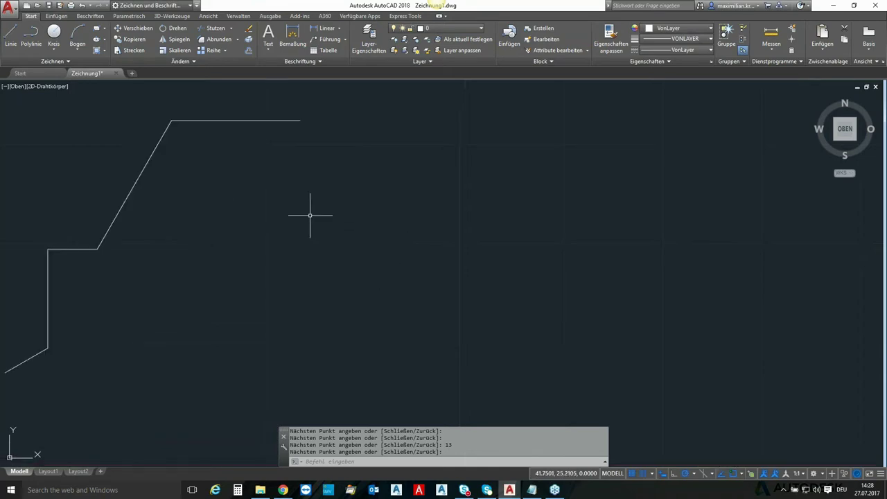
Step: Change the polar snap distance from 5 to 3.5 in the Snap and Grid settings
left_click(742, 477)
left_click(748, 463)
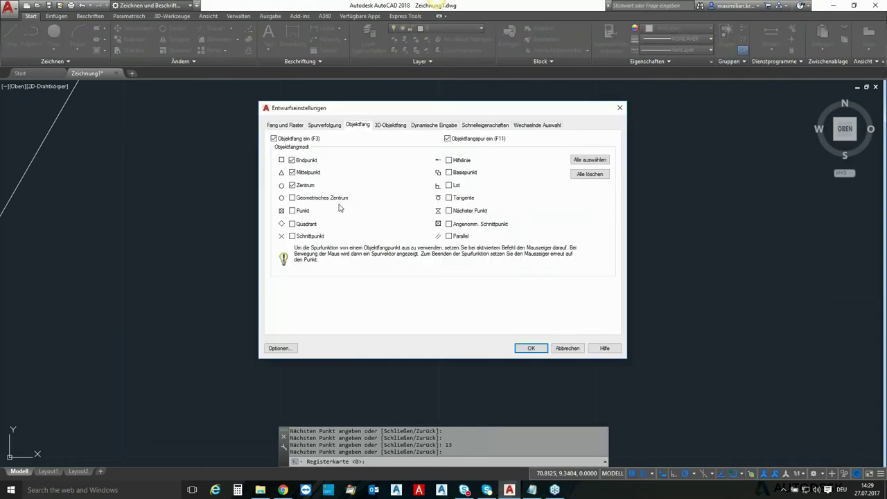
left_click(281, 127)
double_click(336, 213)
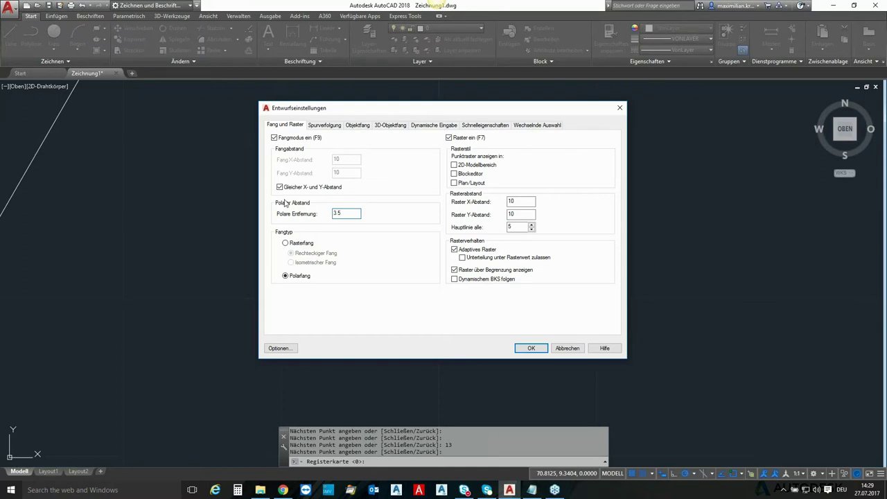
left_click(528, 348)
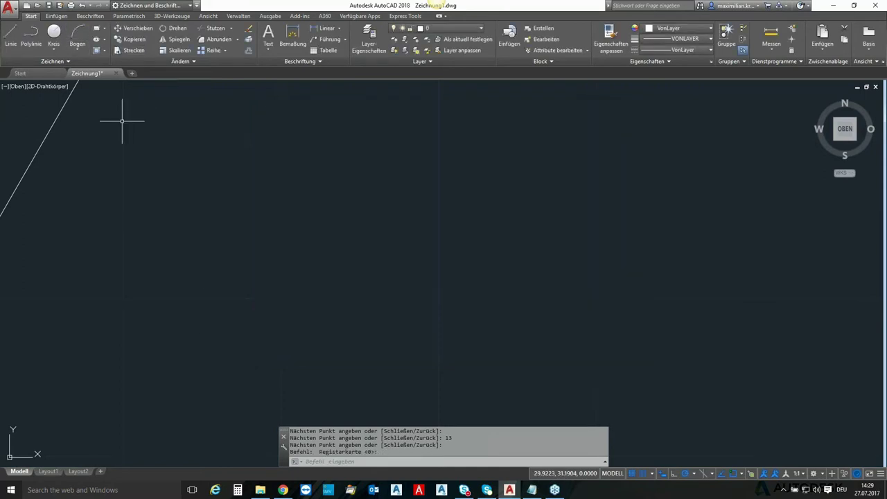
Step: Draw a line of three 3.5-unit risers, each followed by a horizontal tread
type("l")
key("Return")
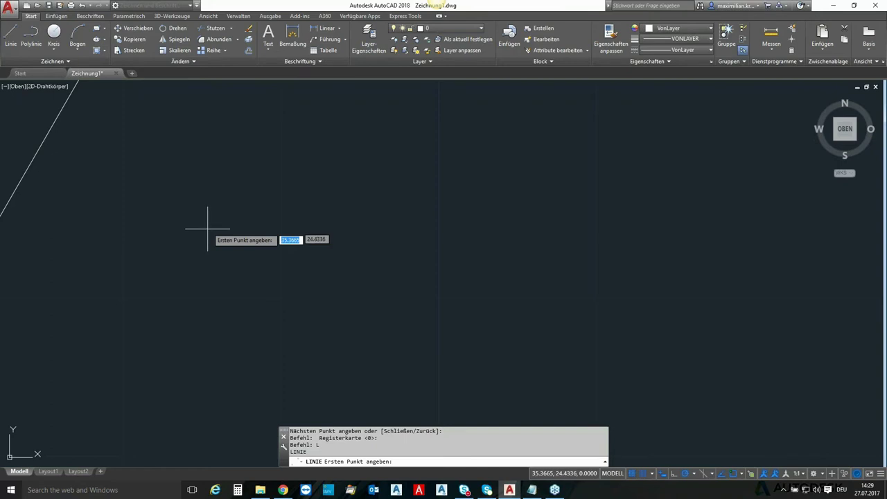
left_click(190, 297)
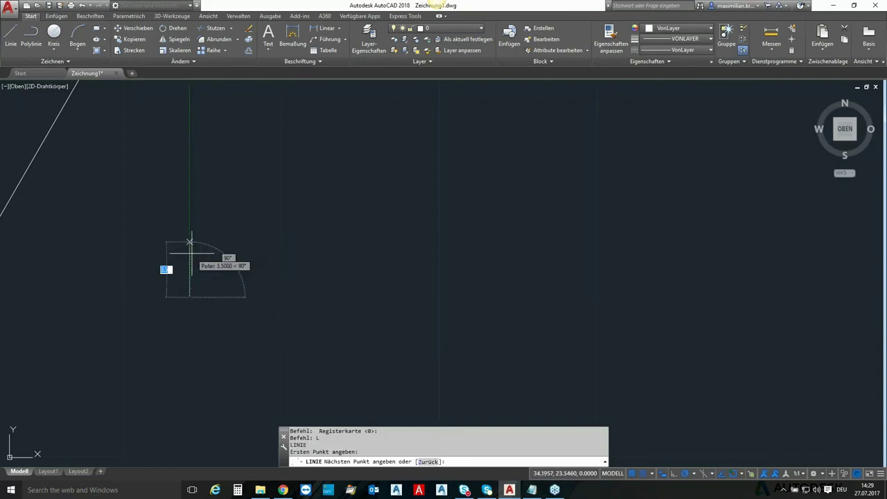
left_click(190, 242)
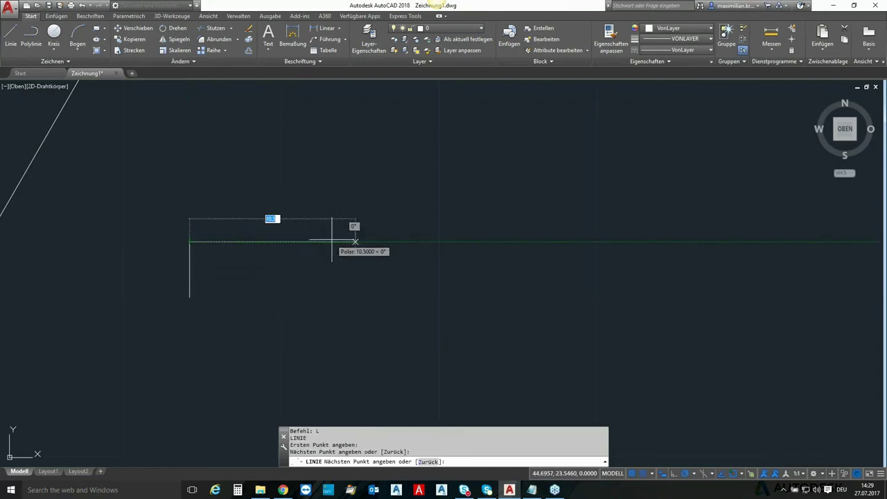
left_click(300, 242)
left_click(300, 189)
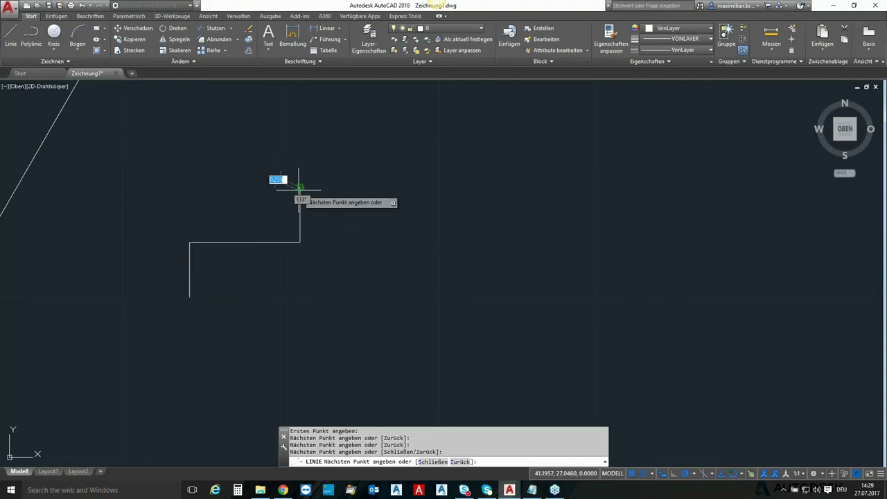
left_click(410, 188)
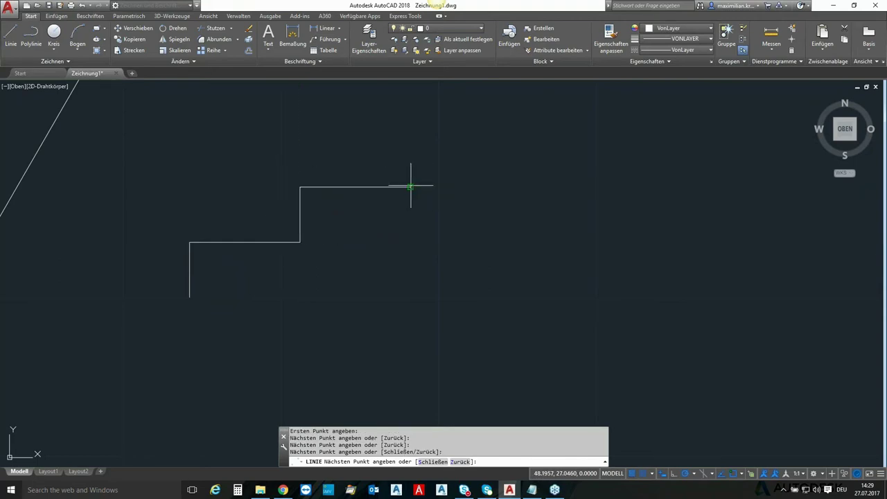
left_click(410, 131)
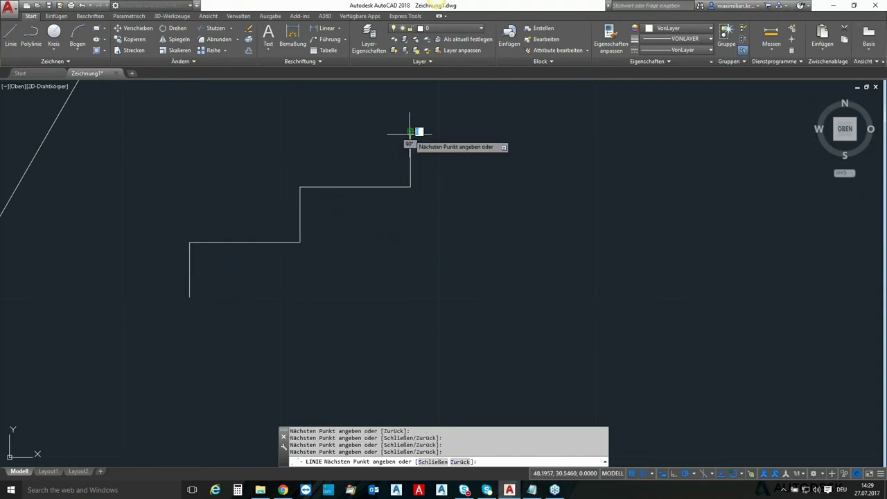
left_click(522, 131)
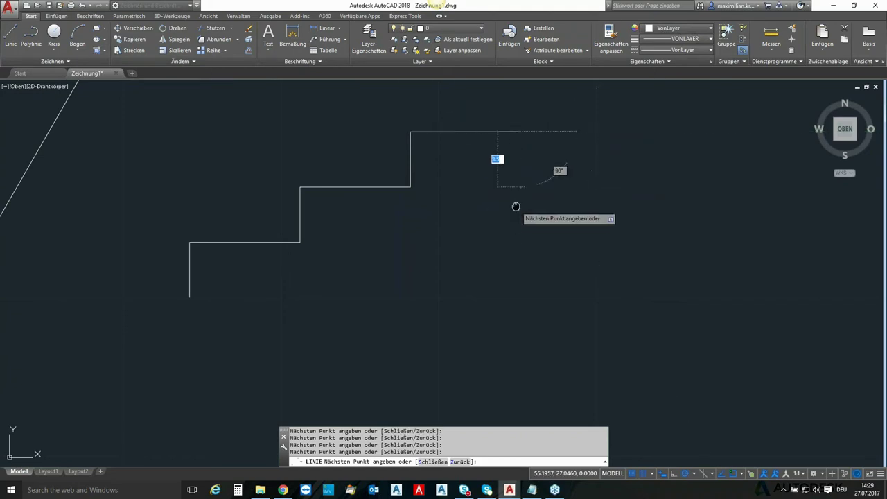
Step: Finish the staircase with a 5-unit riser and end the line
middle_click_drag(516, 206, 396, 345)
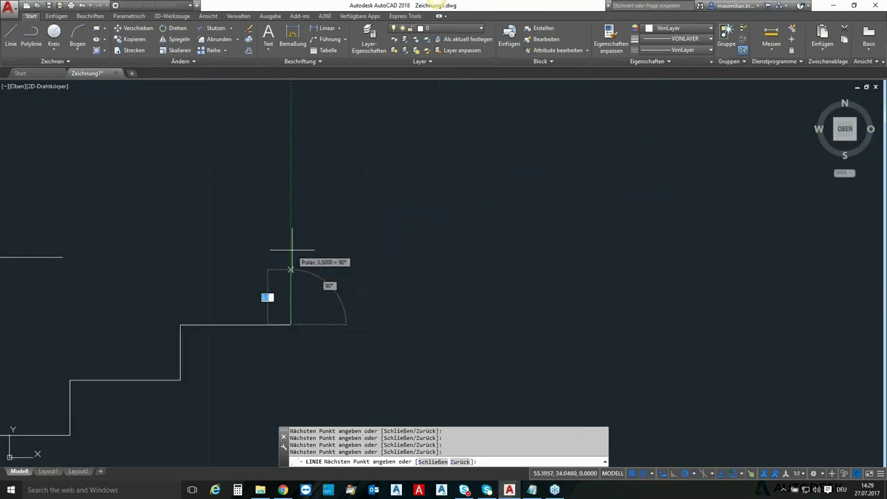
type("5")
key("Return")
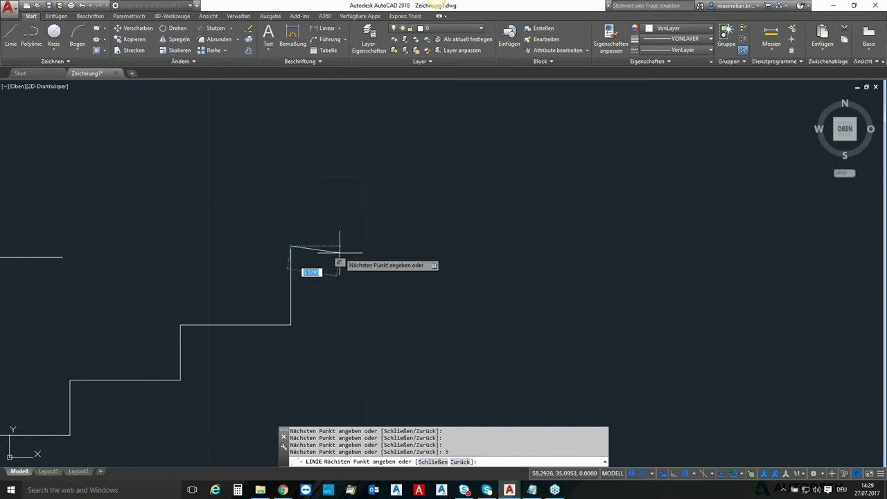
key("Return")
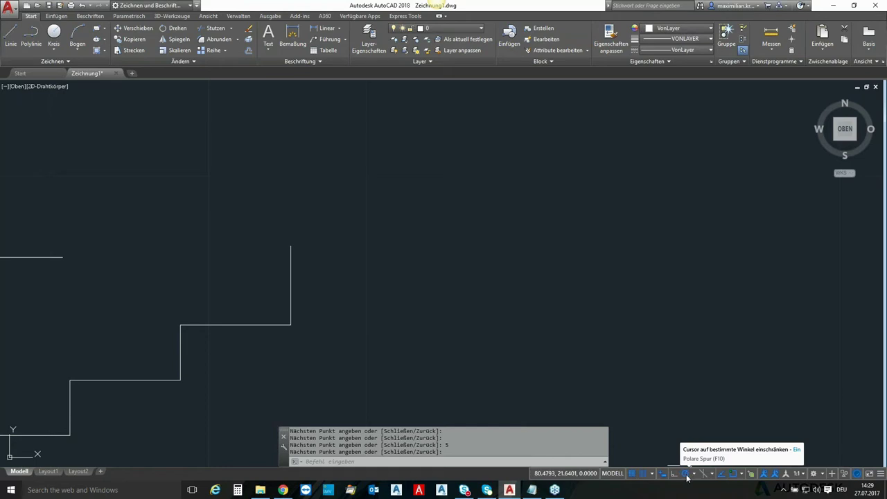
Step: Restrict polar tracking to 90° increments, then draw another tread and riser from the staircase top
left_click(695, 474)
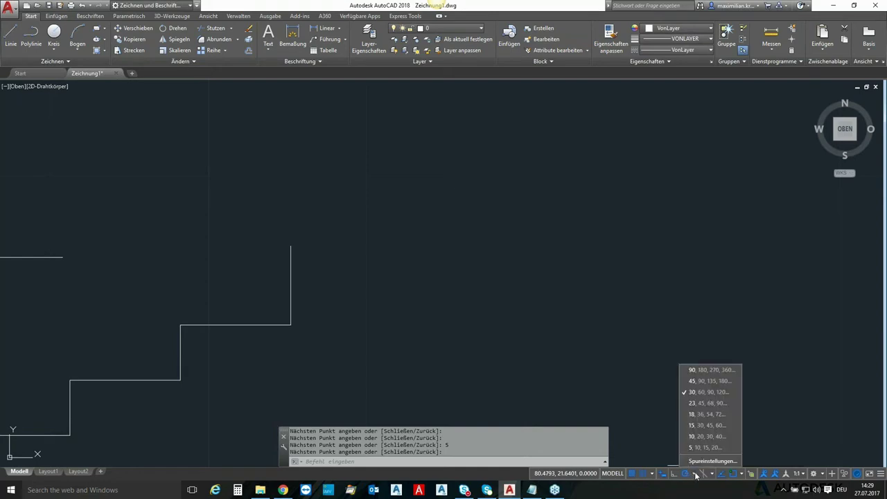
left_click(704, 370)
type("l")
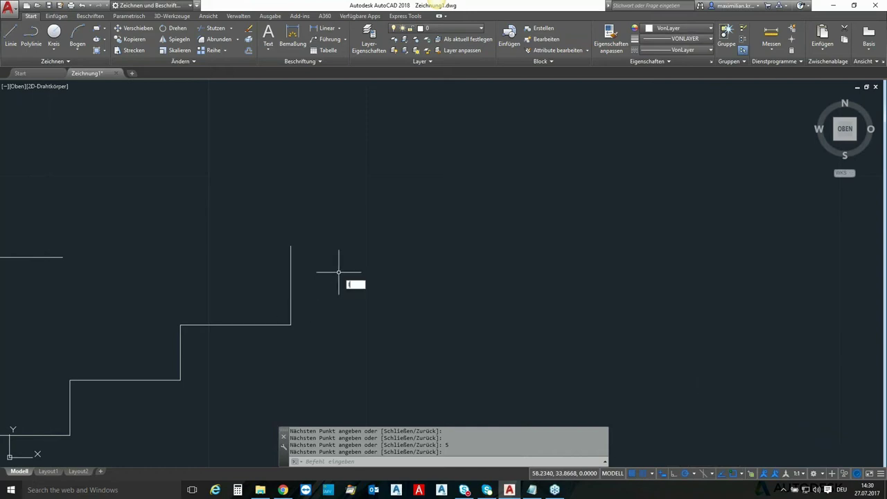
key("Return")
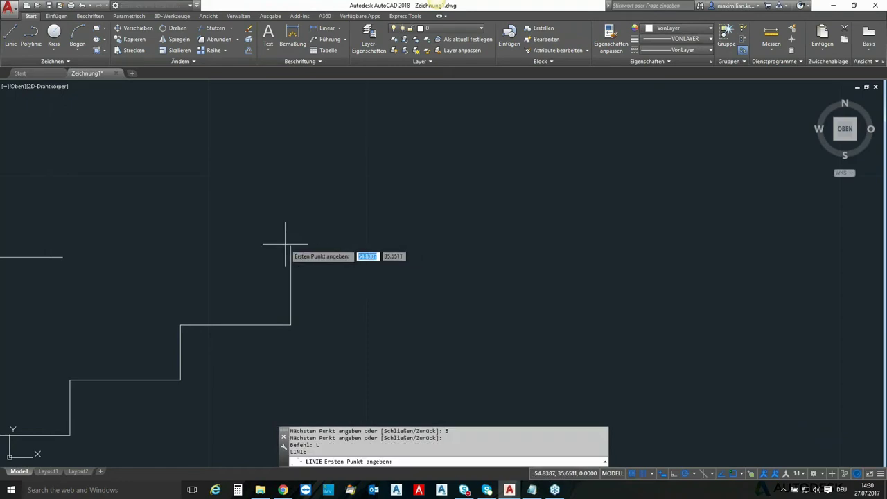
left_click(291, 246)
left_click(400, 246)
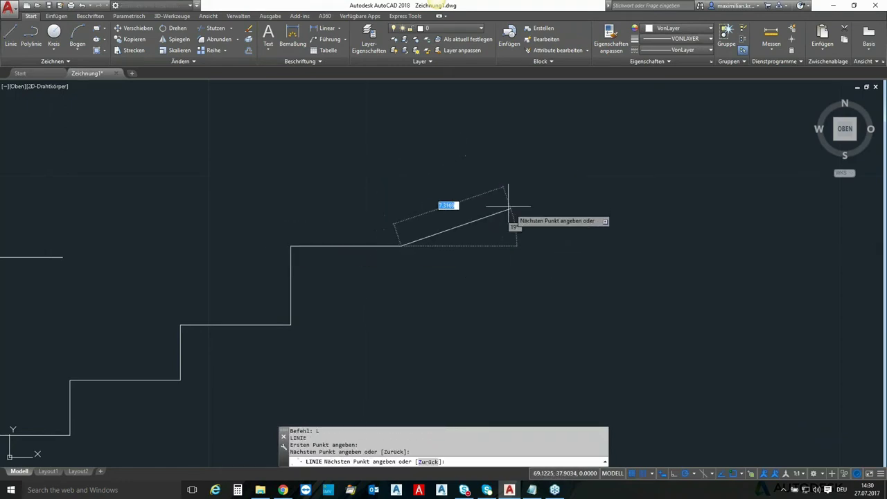
left_click(401, 136)
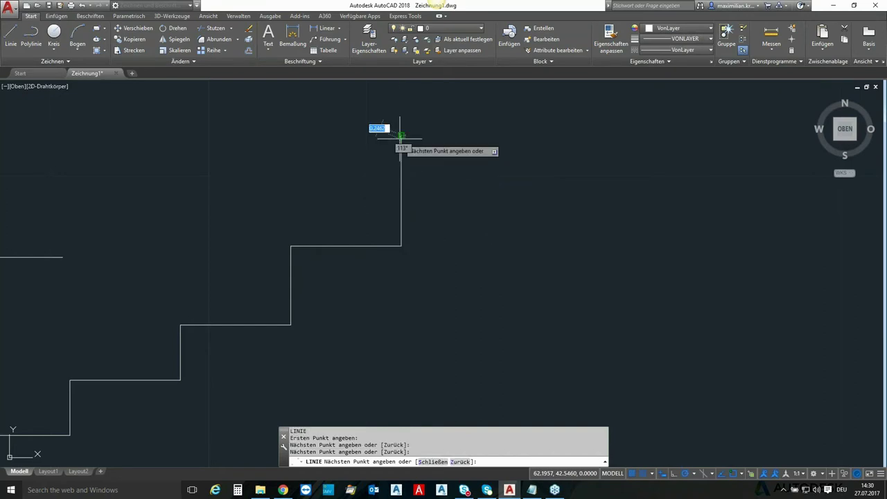
key("Return")
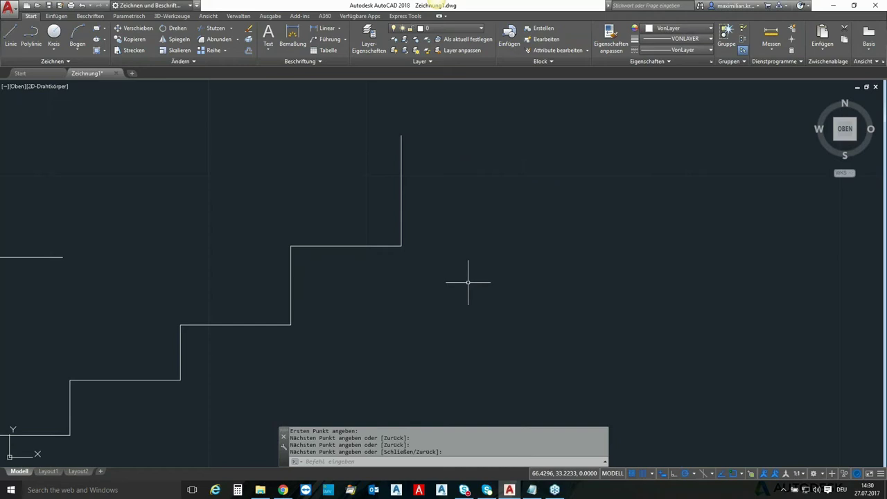
left_click(10, 8)
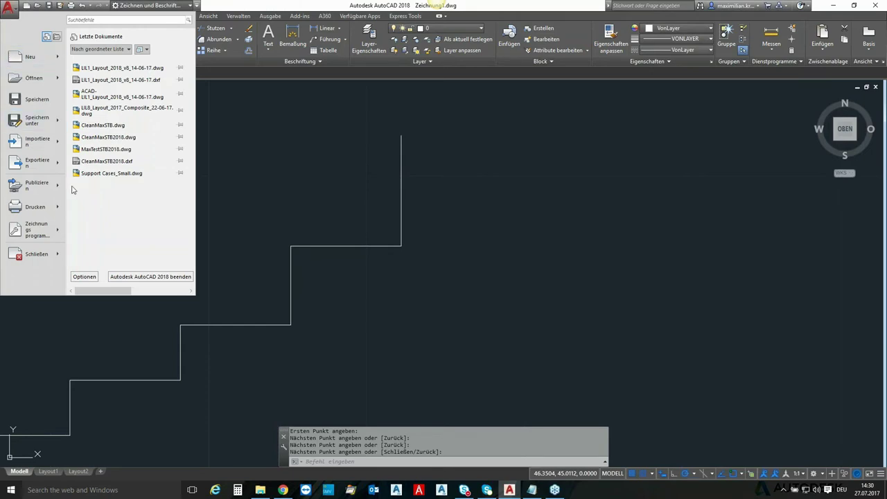
Step: Open Optionen and its Rechtsklick-Anpassung settings on the Benutzereinstellungen tab
left_click(84, 276)
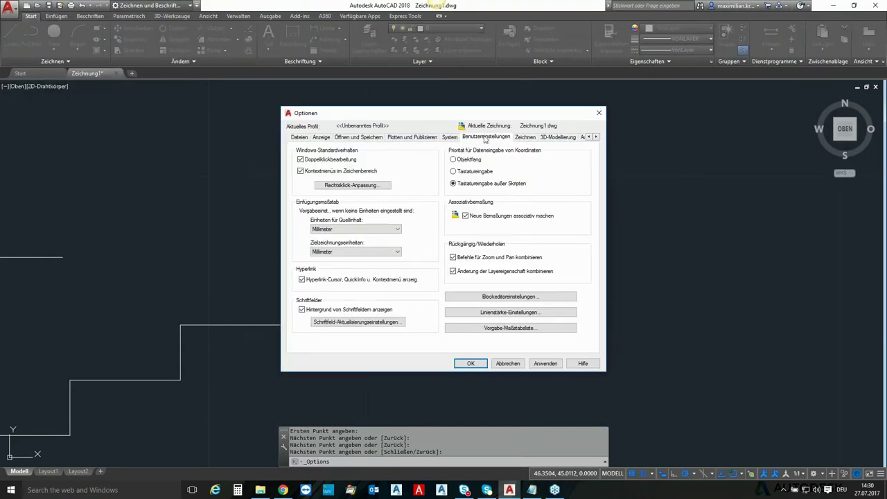
left_click(361, 188)
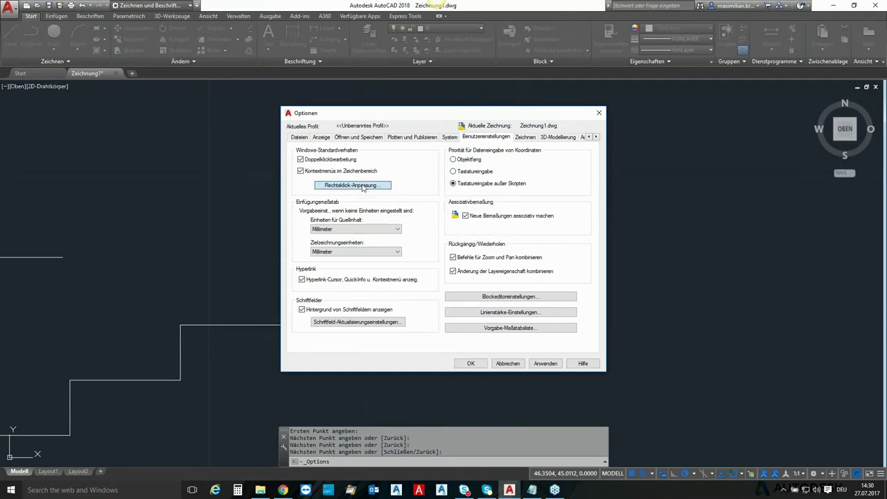
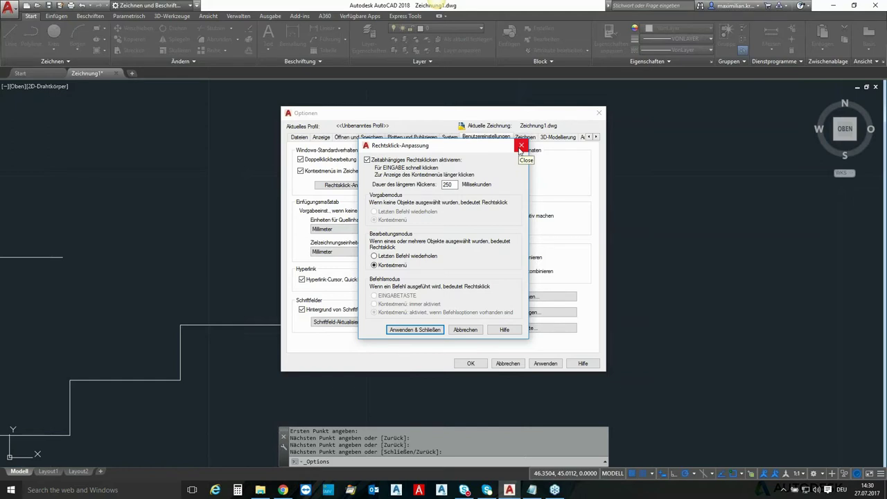
Step: Close the right-click customization and Options dialogs, then reopen Options by repeating the command
left_click(521, 147)
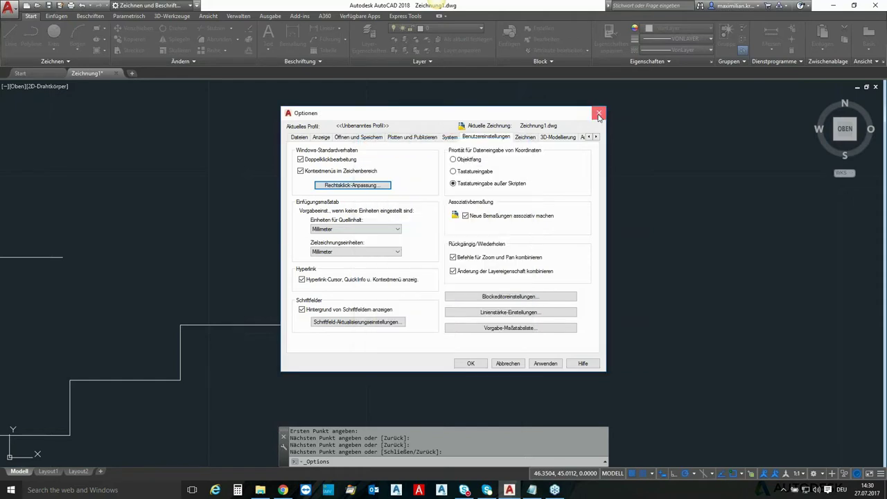
left_click(599, 114)
right_click(508, 187)
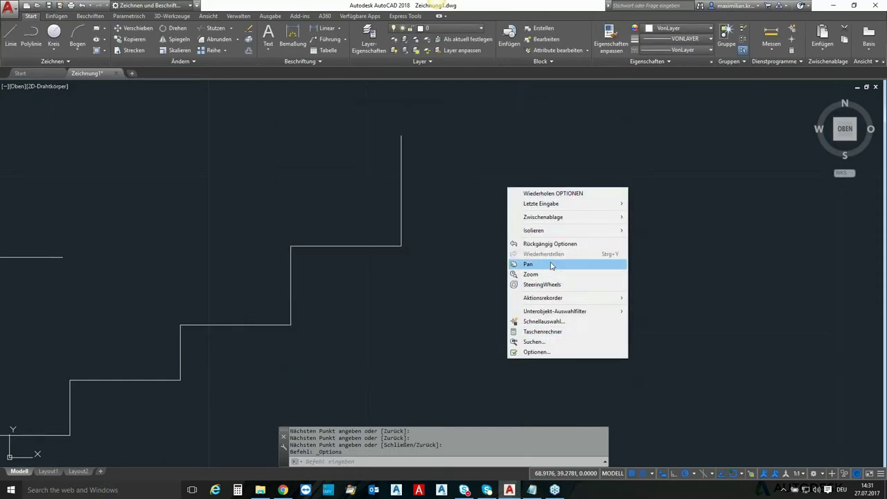
key("Escape")
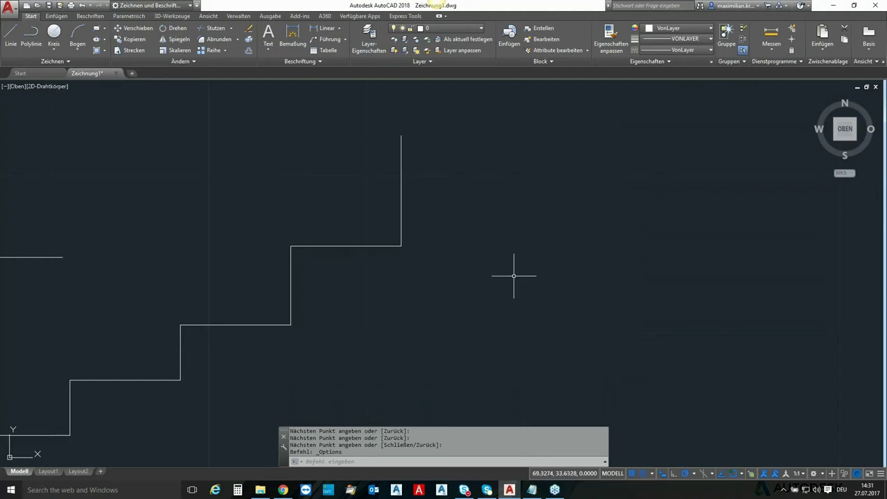
key("Return")
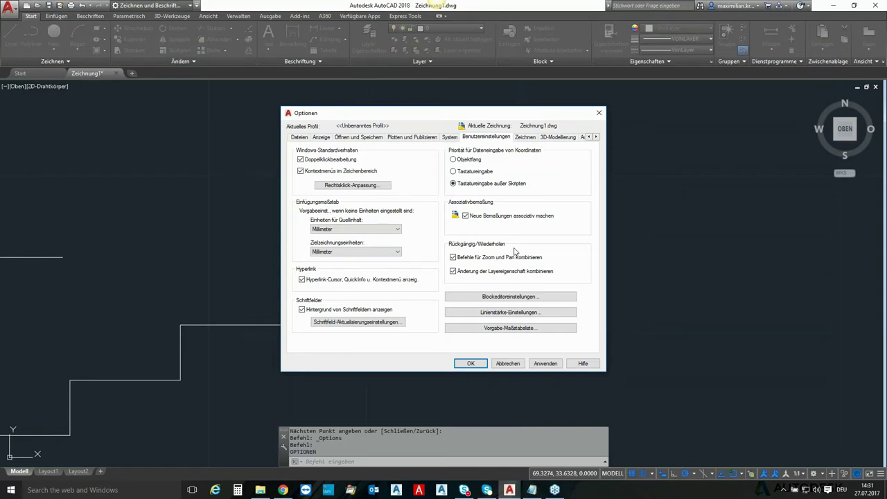
Step: Close Options and draw a vertical line to the right of the stairs
left_click(601, 118)
type("L")
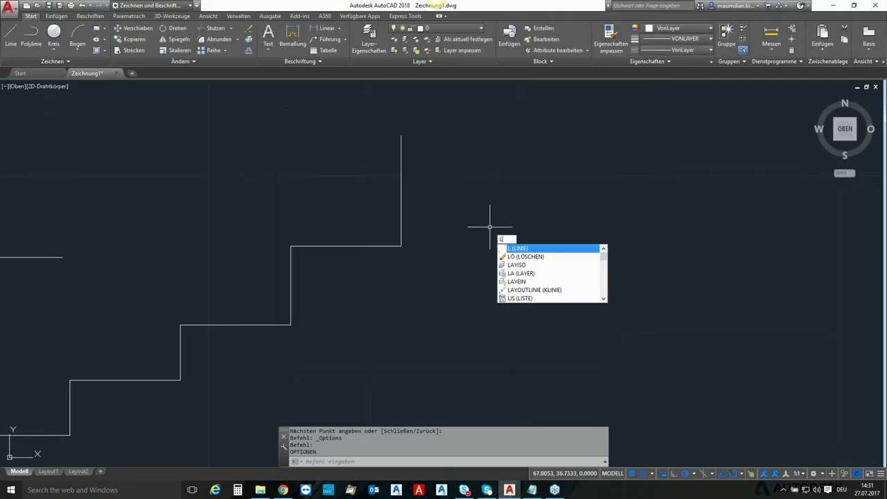
key("Return")
left_click(489, 227)
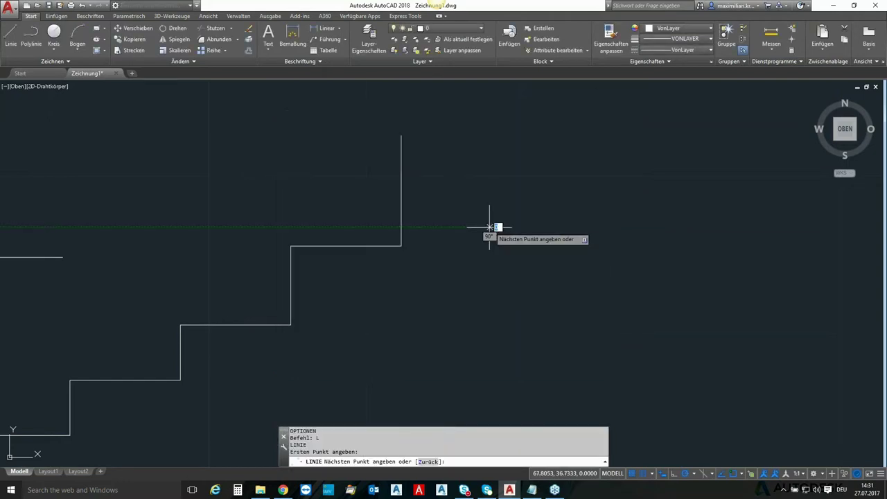
left_click(489, 172)
key("Return")
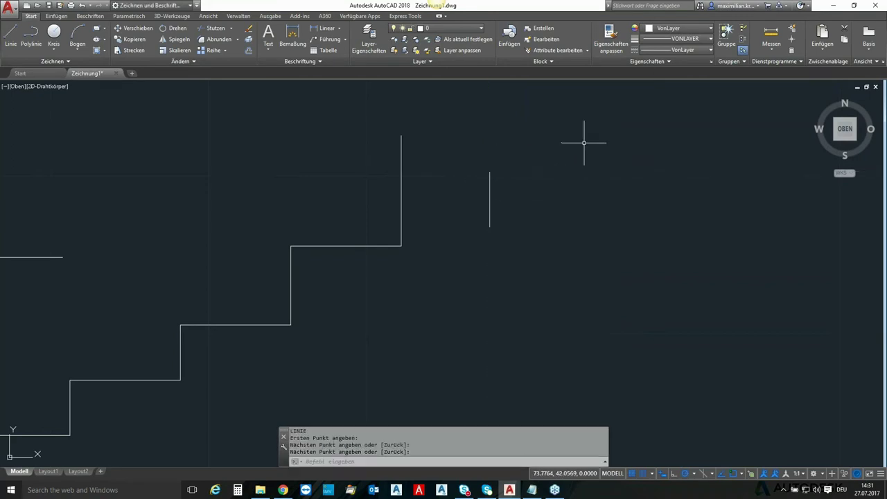
Step: Draw a short horizontal segment from the vertical line's top, then zoom out
key("Return")
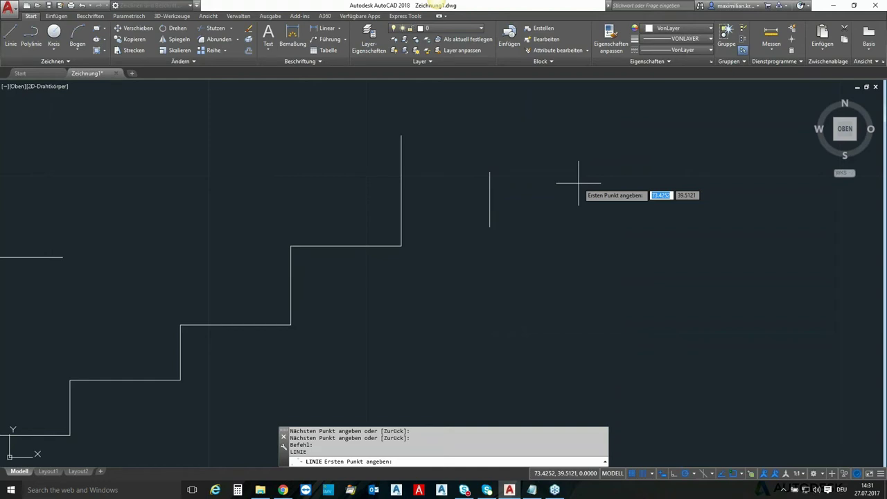
left_click(489, 171)
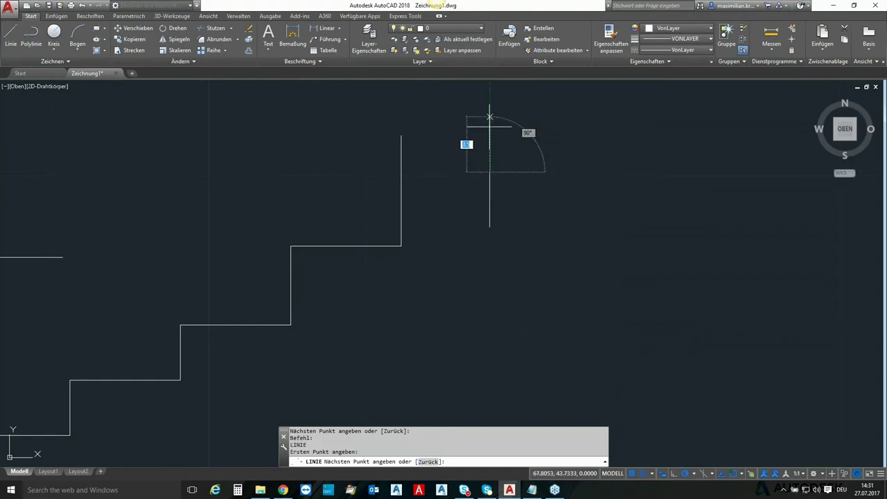
middle_click_drag(520, 122, 471, 206)
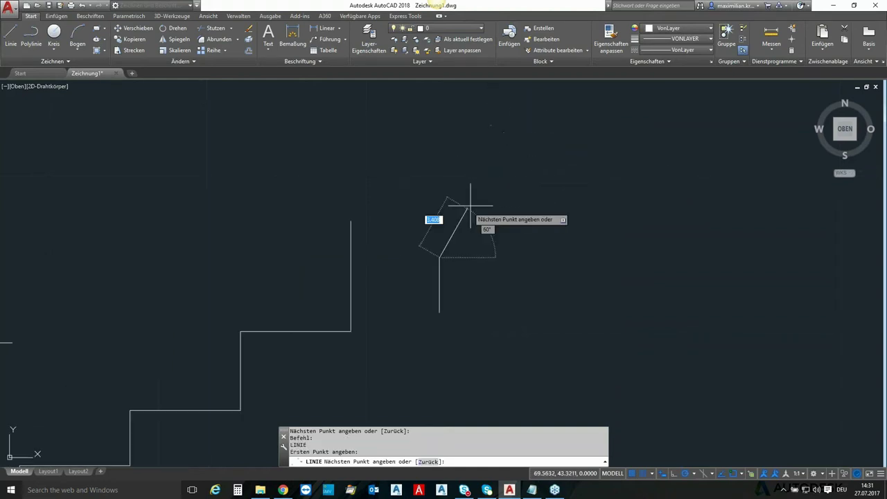
left_click(495, 257)
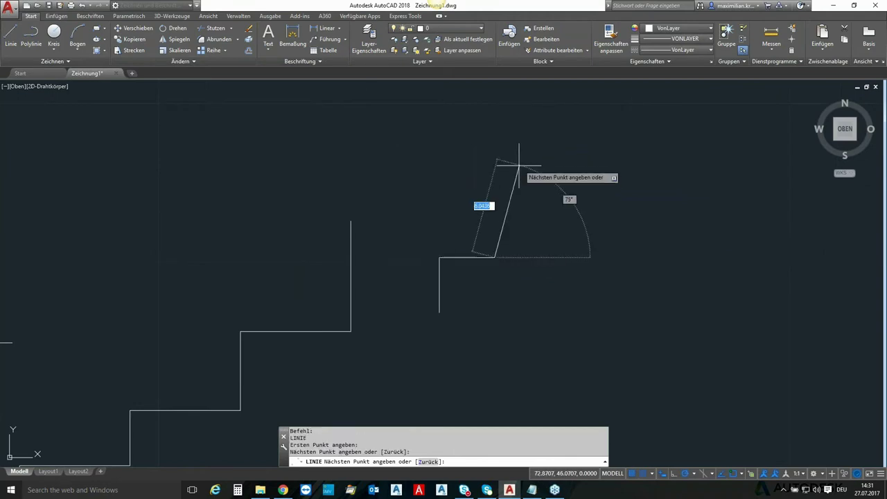
key("Return")
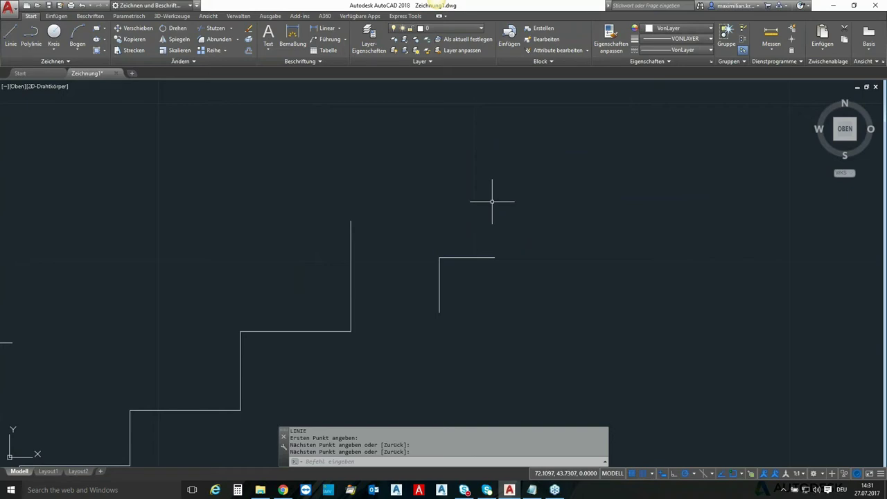
scroll(469, 198, "down", 3)
scroll(443, 198, "down", 5)
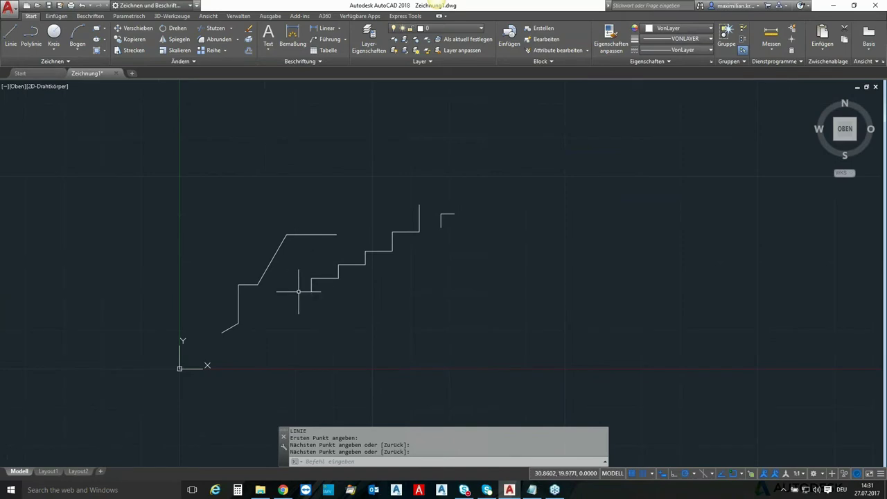
Step: Delete the stray diagonal, top horizontal and small corner lines
left_click(294, 242)
left_click(254, 199)
key("Delete")
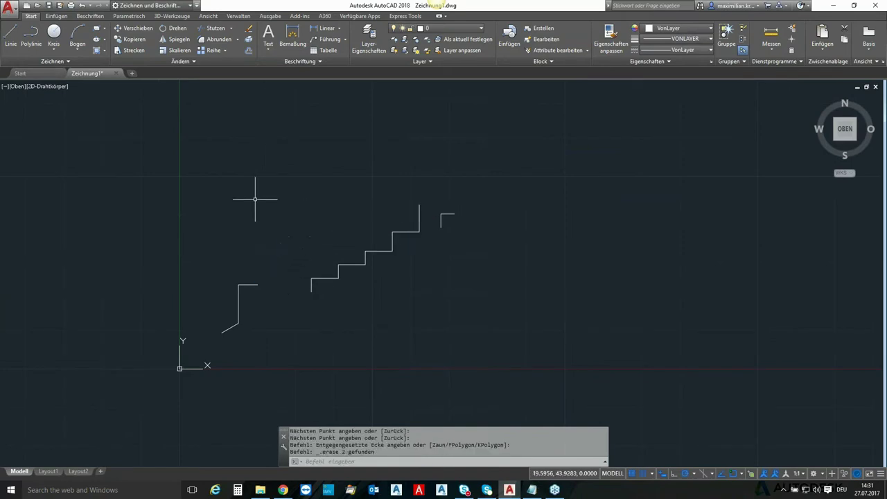
left_click(469, 237)
left_click(425, 200)
key("Delete")
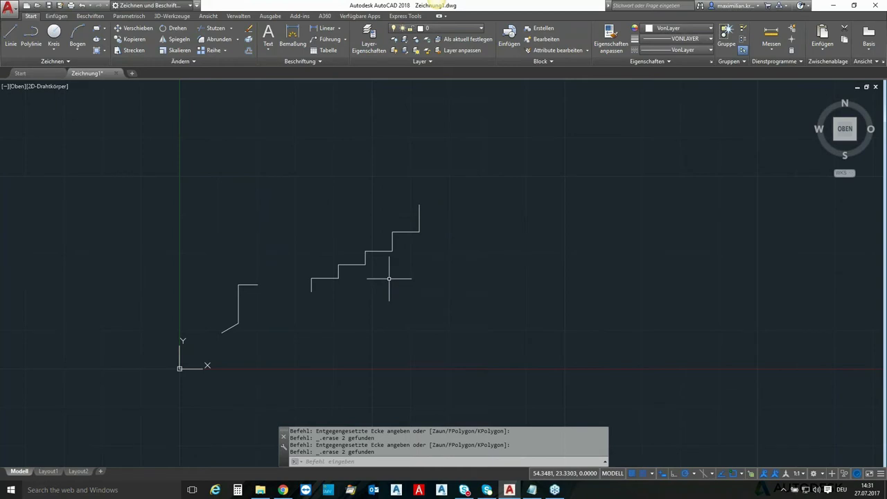
Step: Copy the stair polyline and paste two copies attached at the staircase's top end
left_click(281, 167)
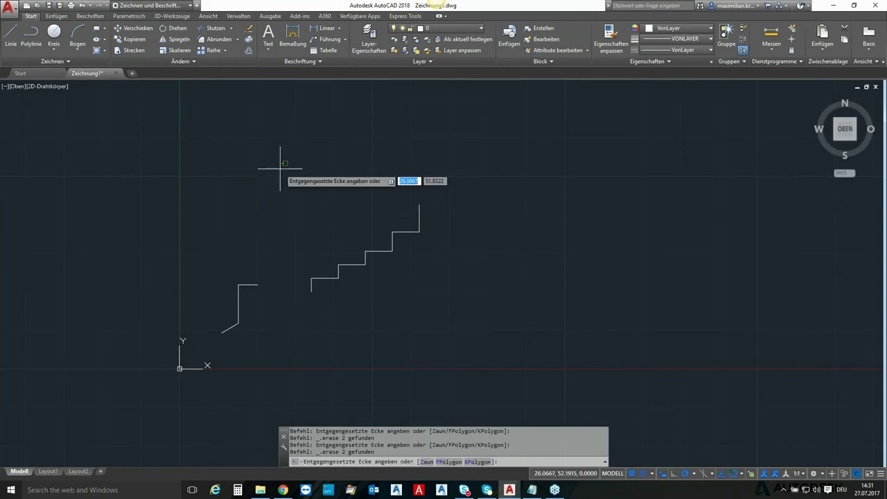
left_click(462, 331)
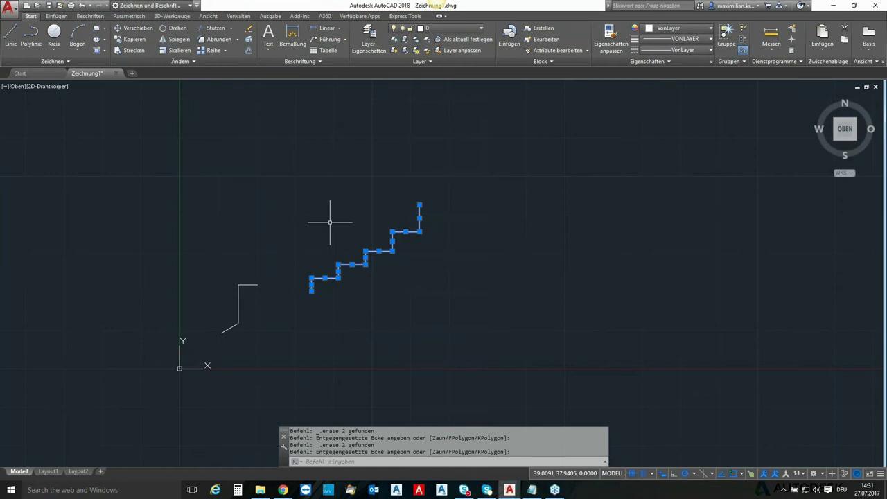
key("ctrl+c")
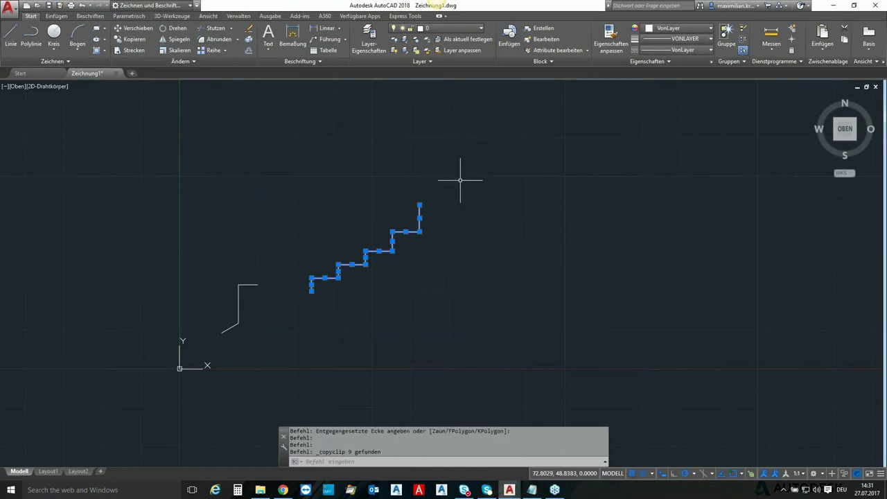
key("ctrl+v")
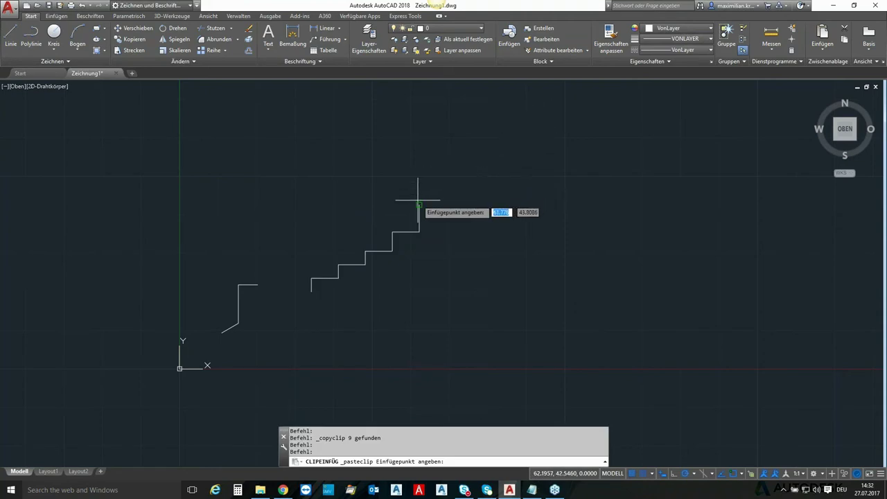
left_click(419, 206)
middle_click_drag(601, 166, 515, 243)
key("ctrl+v")
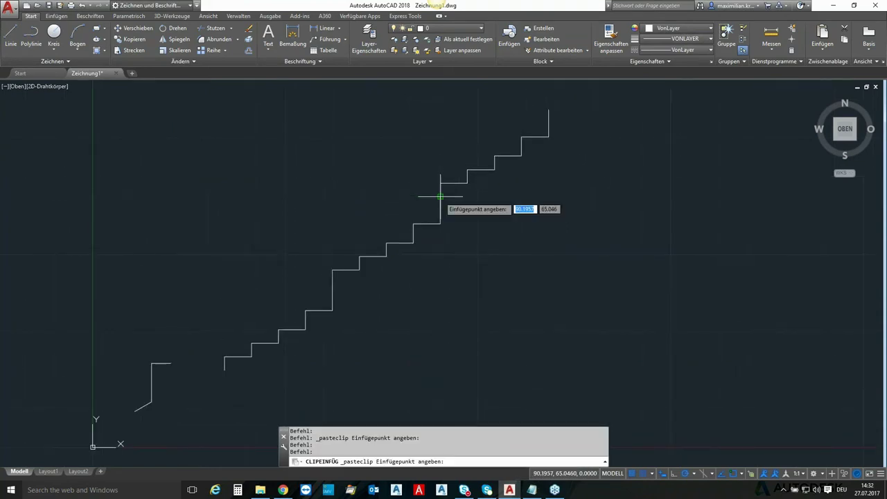
left_click(441, 197)
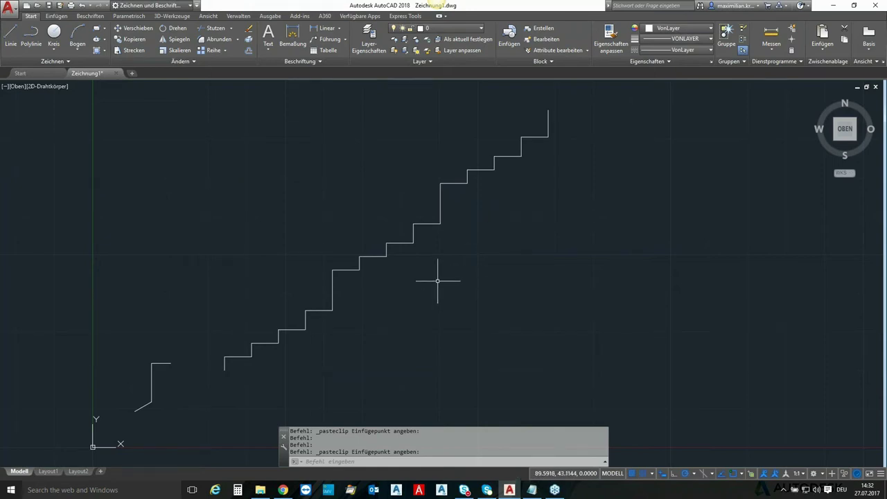
Step: Start the LINE command twice, cancelling it each time
type("L")
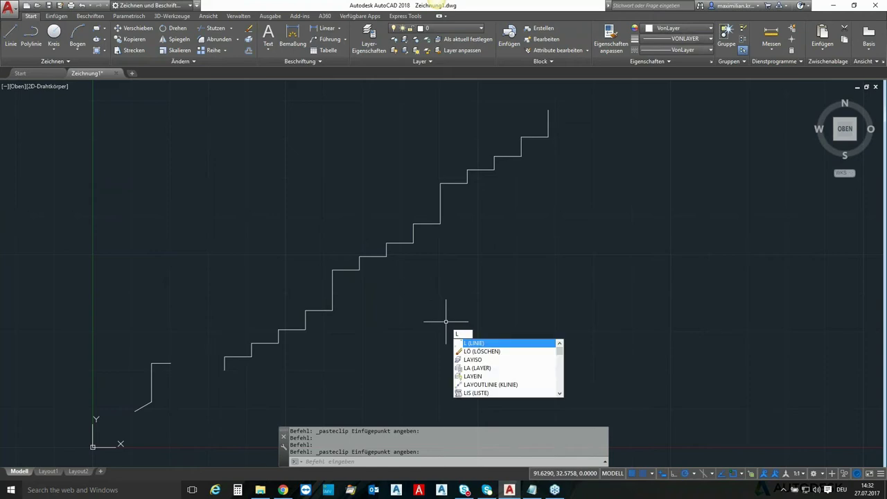
key("Return")
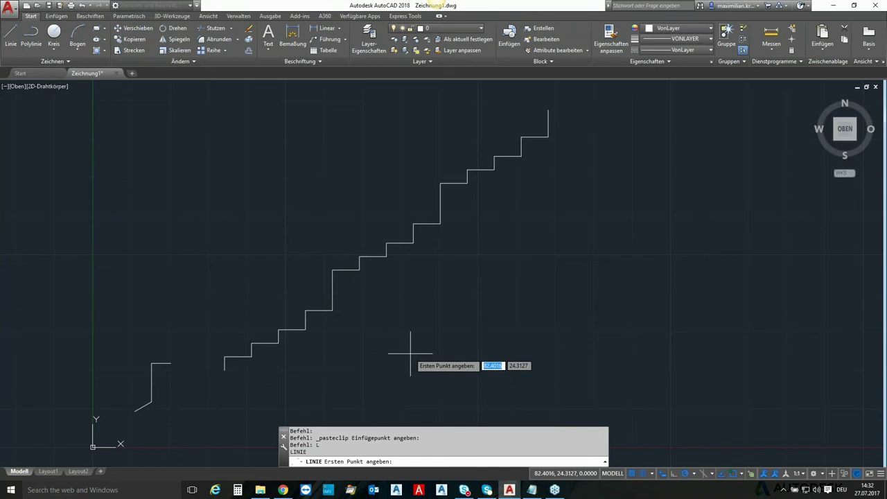
key("Escape")
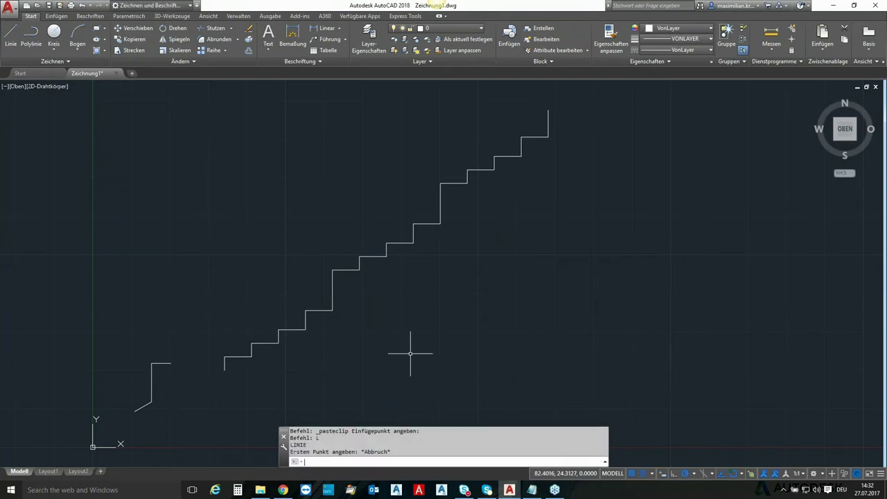
type("l")
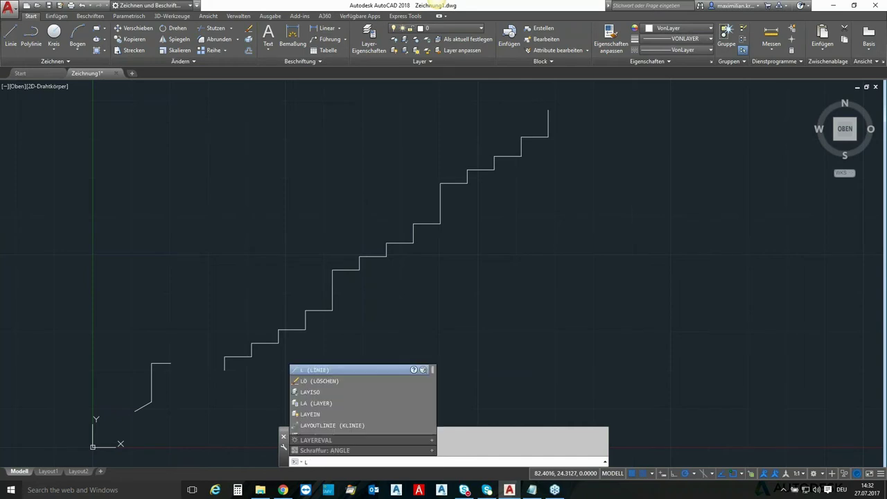
key("Return")
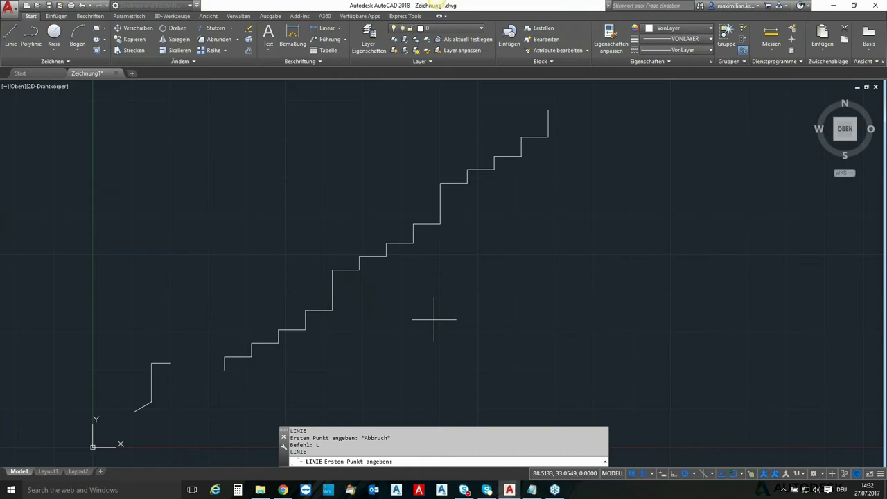
key("Escape")
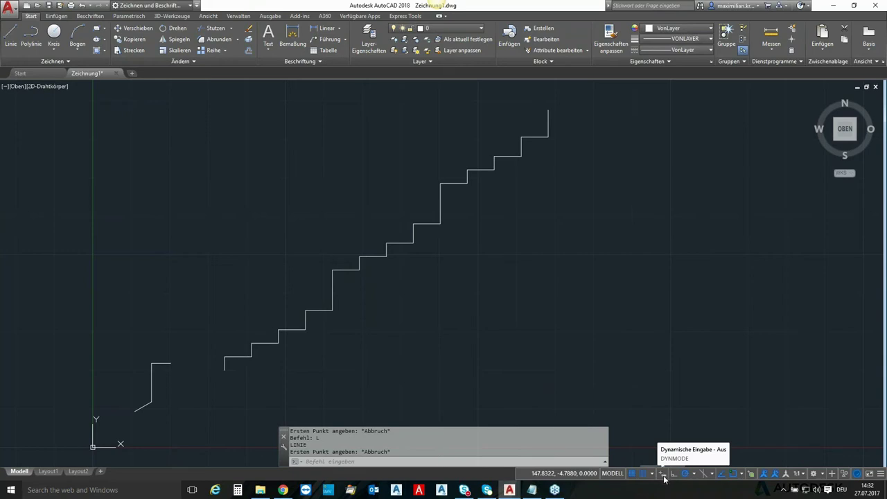
Step: Turn dynamic input back on and shift the drawing view slightly
left_click(664, 478)
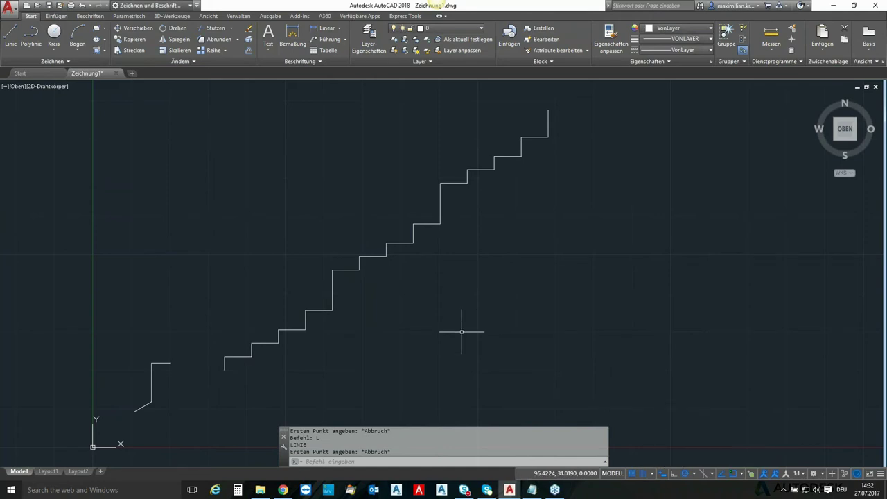
type("l")
key("Escape")
key("Escape")
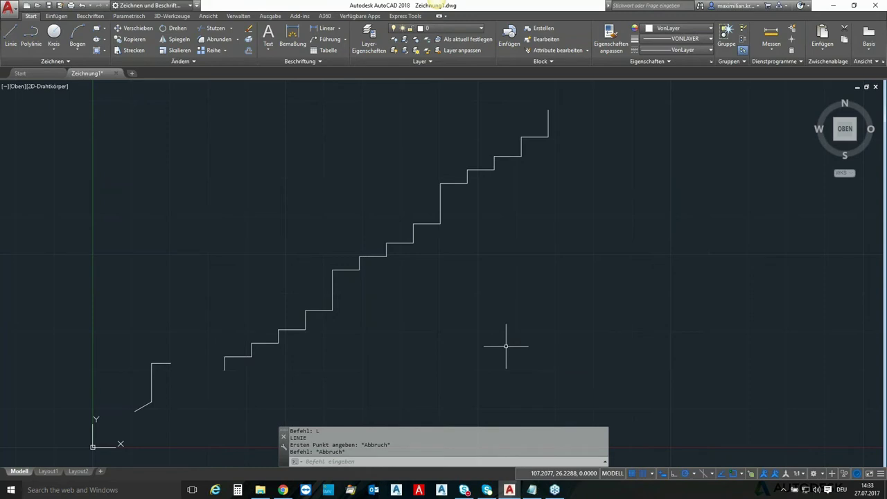
middle_click_drag(501, 250, 394, 244)
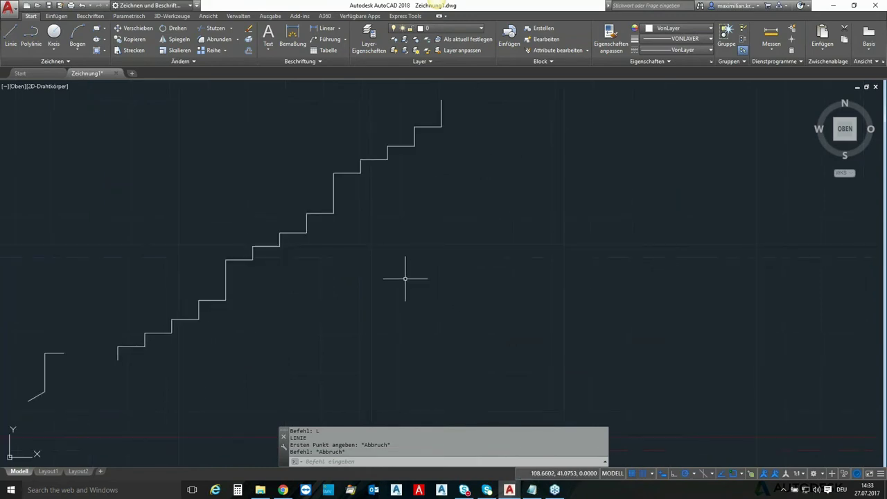
Step: Confirm pointer input uses polar, relative coordinates in Drafting Settings, then start LINE
left_click(739, 474)
left_click(744, 462)
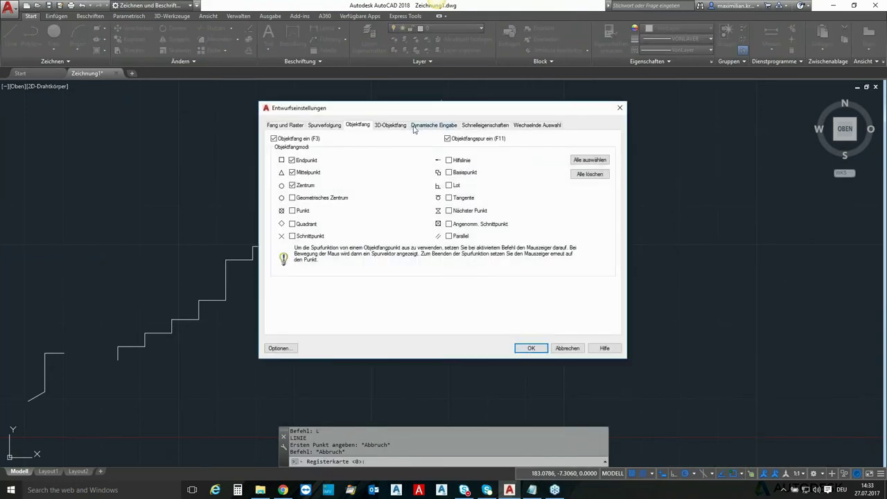
left_click(418, 127)
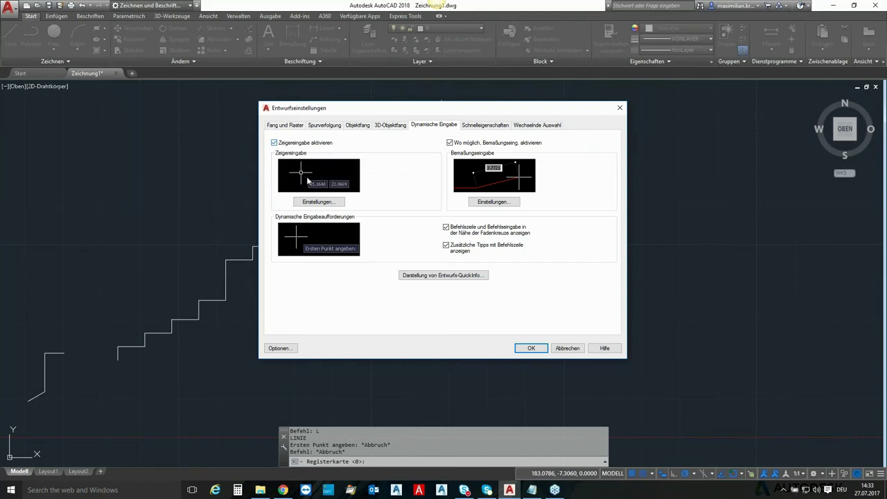
left_click(314, 201)
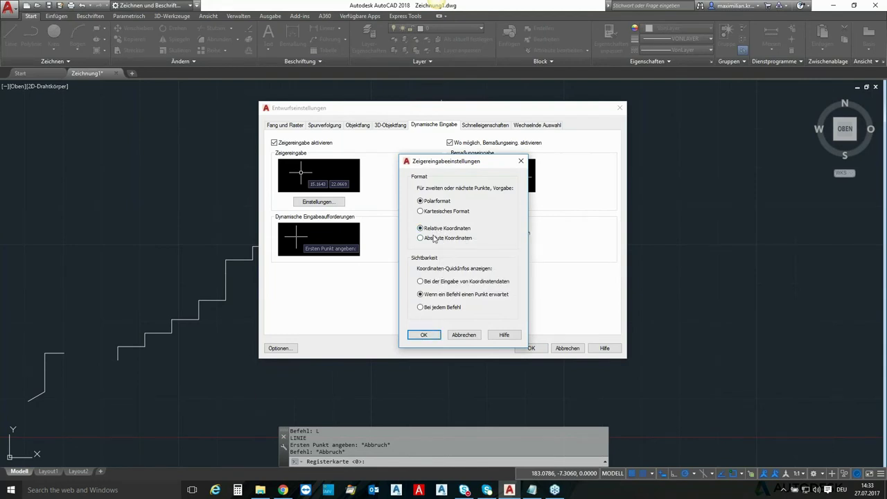
left_click(425, 335)
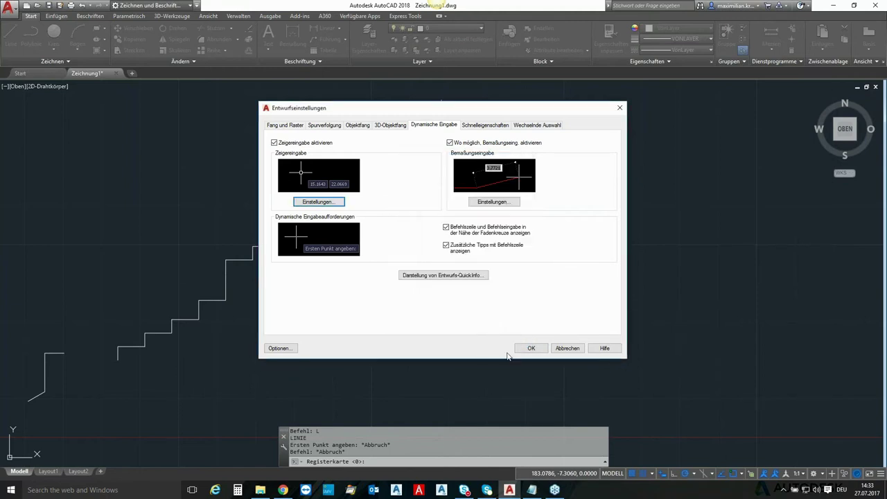
left_click(528, 348)
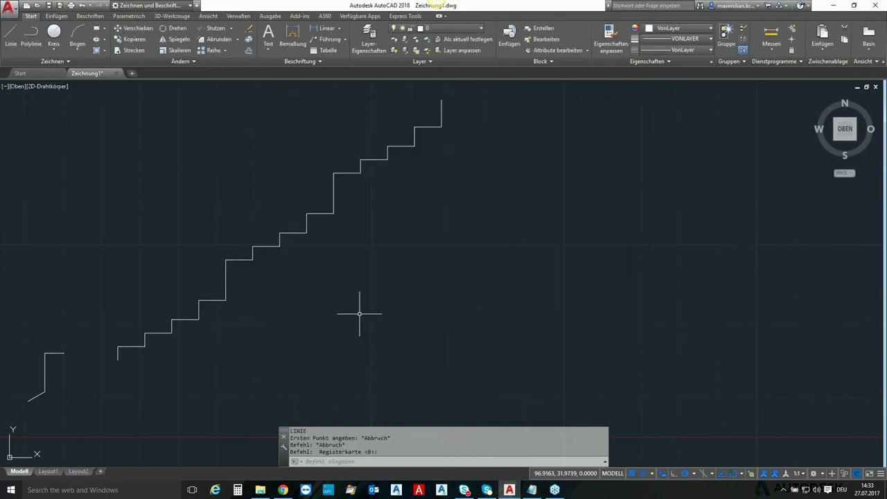
type("L")
key("Return")
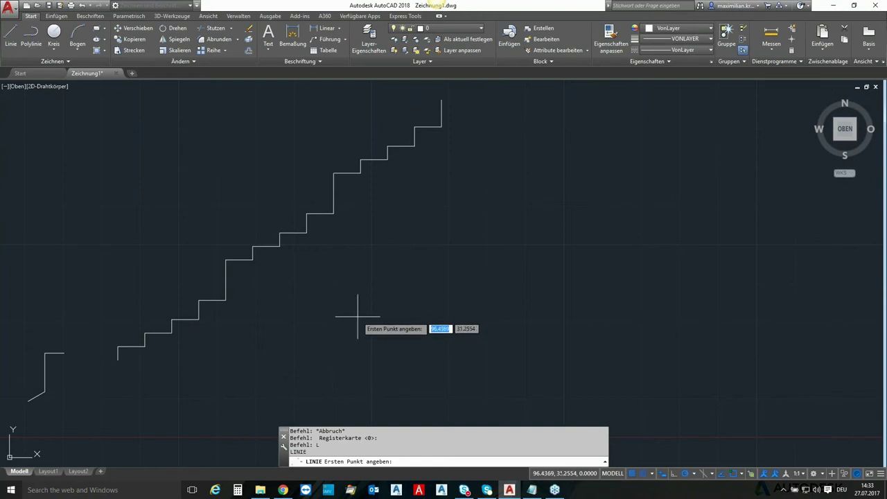
Step: Draw a line from a point right of the lower stairs to relative point @4,5
left_click(358, 276)
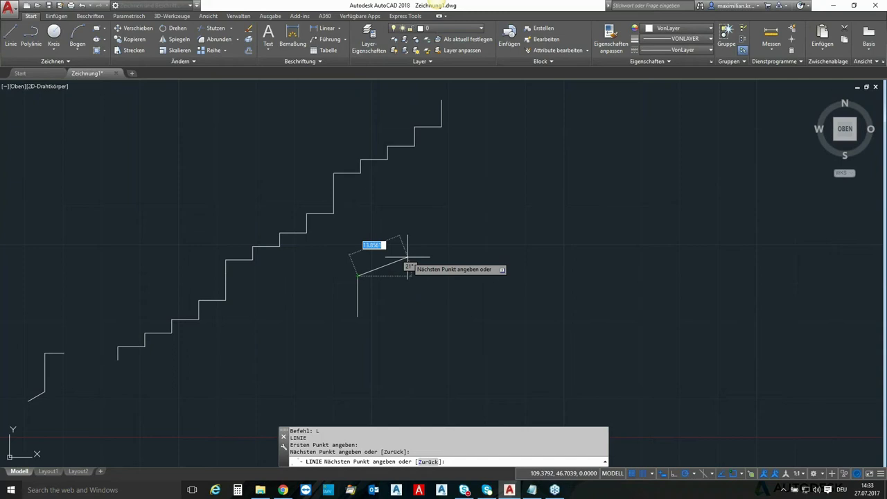
type("4")
key("Tab")
type("5")
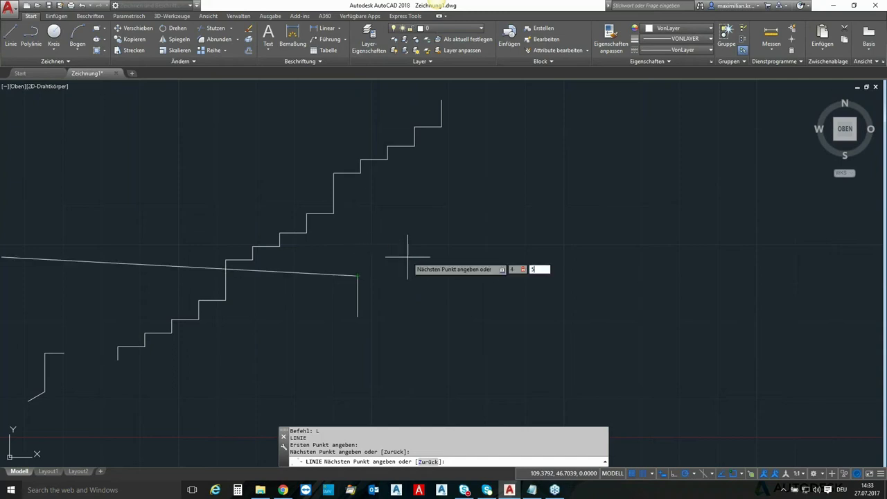
key("Return")
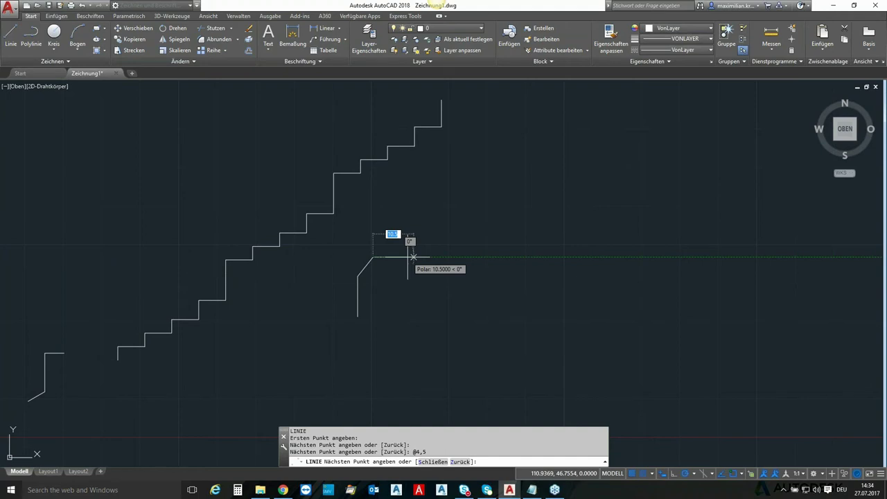
key("Return")
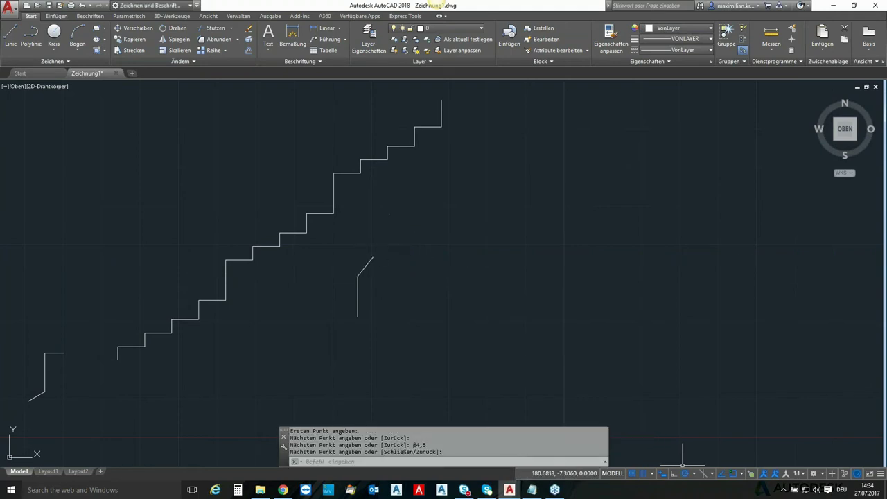
Step: Set Dynamic Input pointer input to absolute coordinates in Drafting Settings
left_click(742, 474)
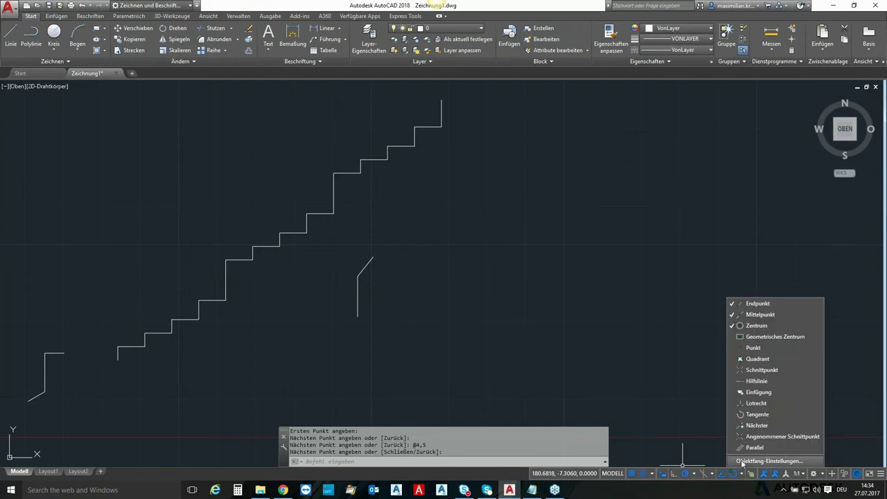
left_click(741, 461)
left_click(435, 126)
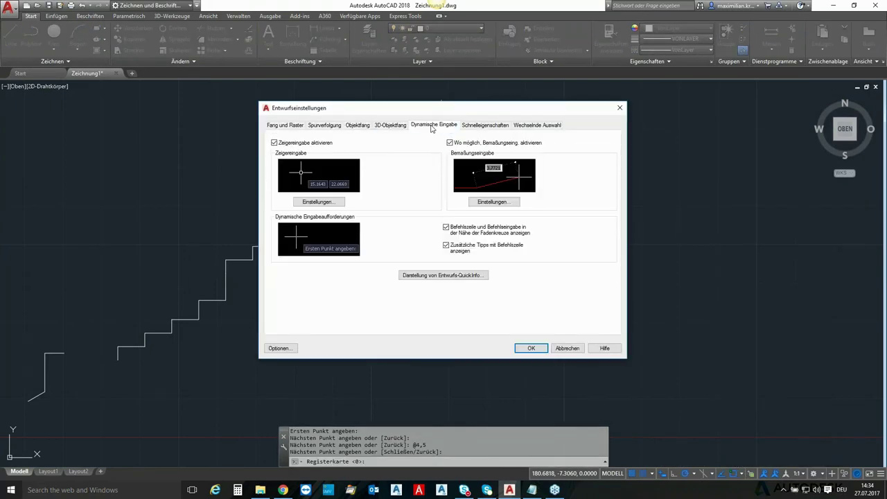
left_click(318, 201)
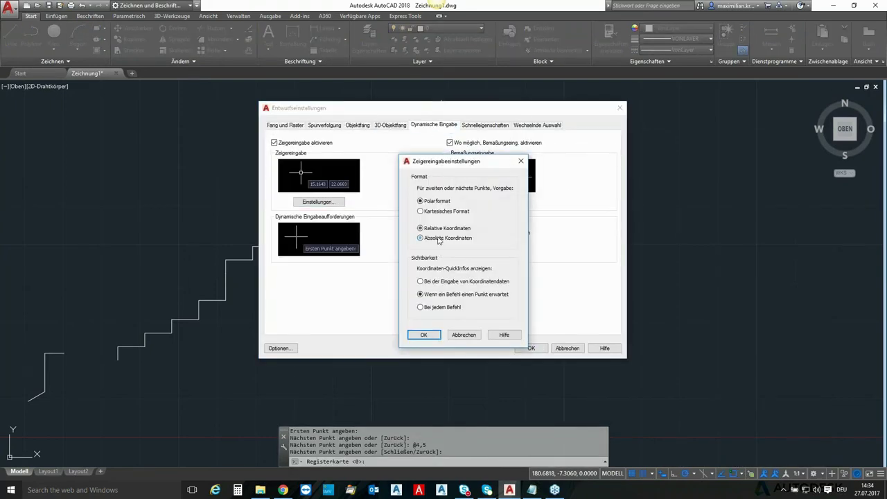
left_click(423, 334)
left_click(529, 348)
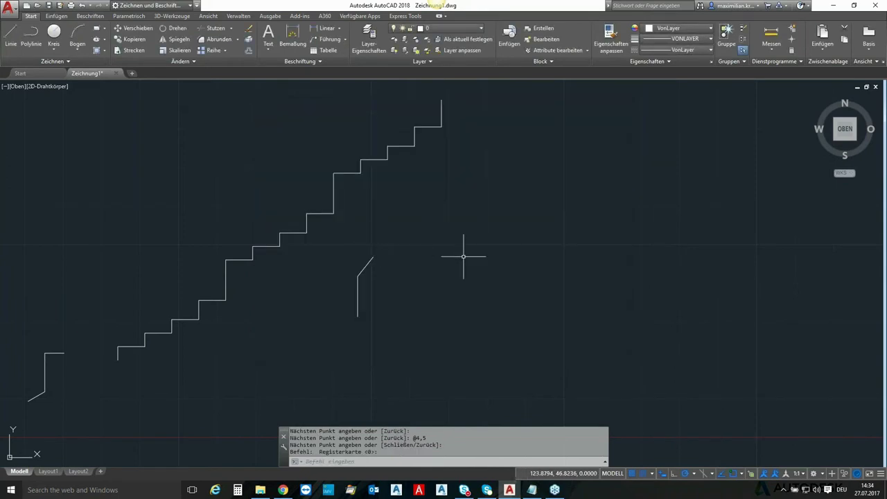
key("Return")
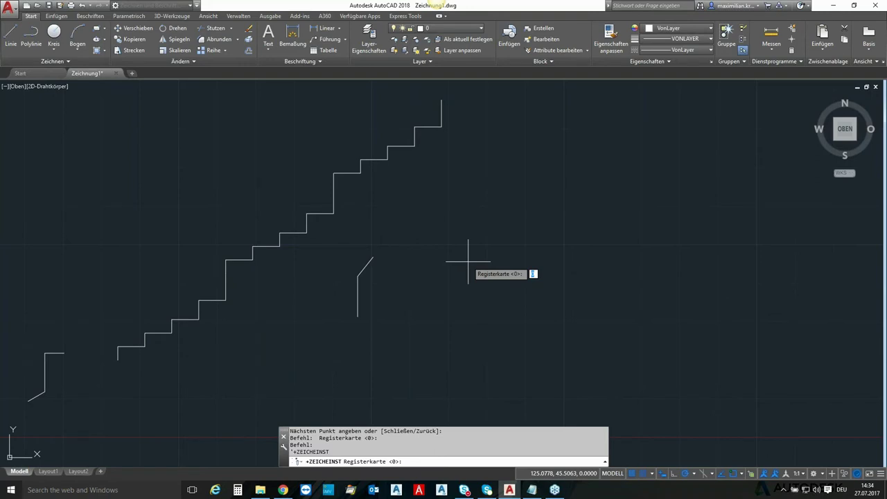
Step: Draw a line from the short diagonal's end to absolute point 4,5
key("Escape")
type("l")
key("Return")
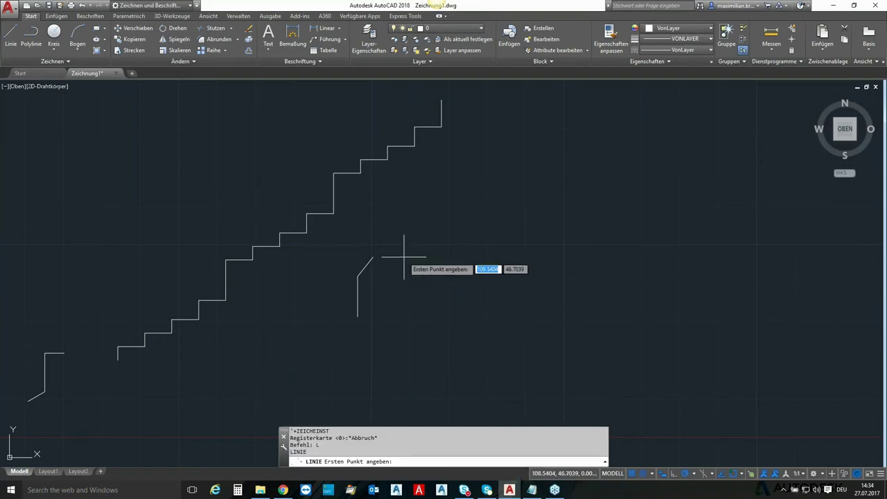
left_click(372, 256)
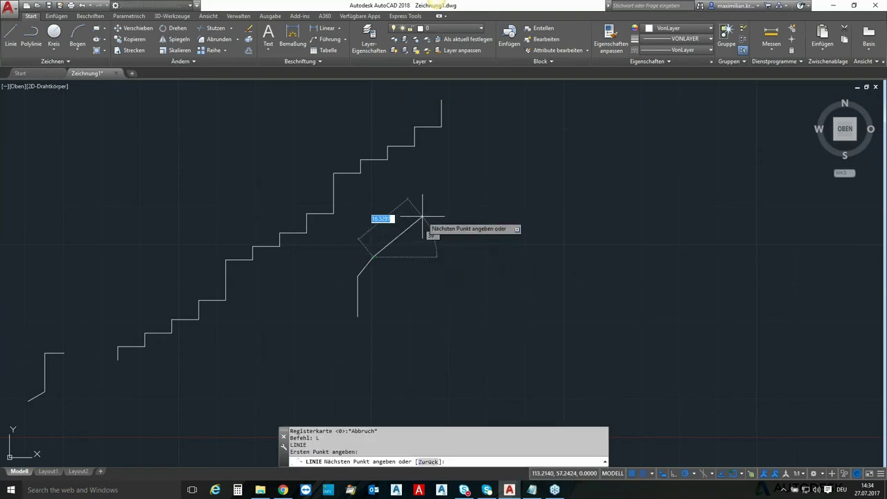
type("4")
key("Tab")
type("5")
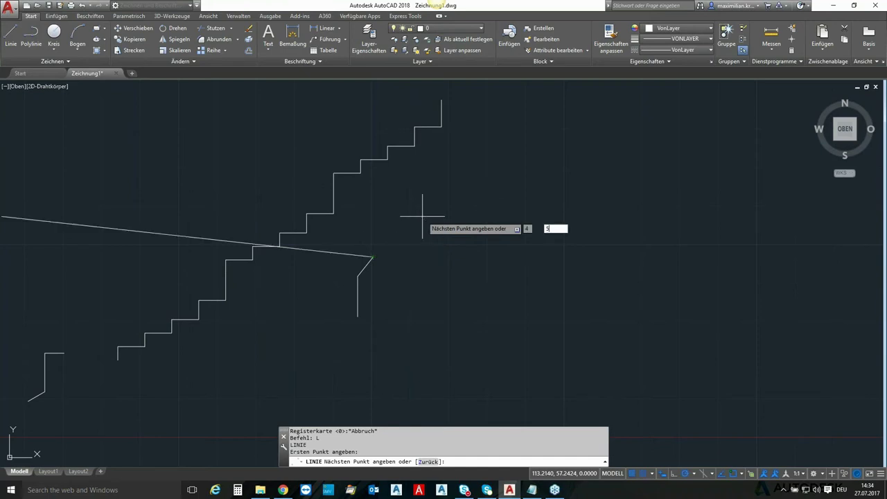
key("Return")
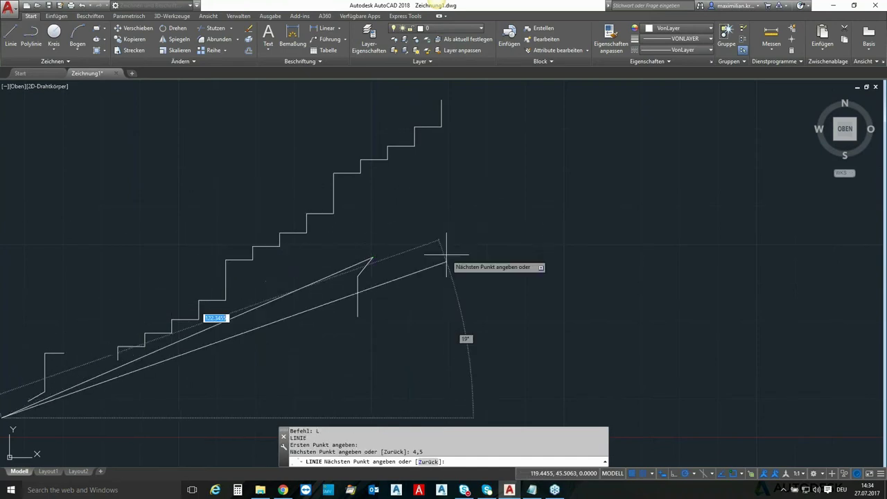
scroll(477, 207, "down", 3)
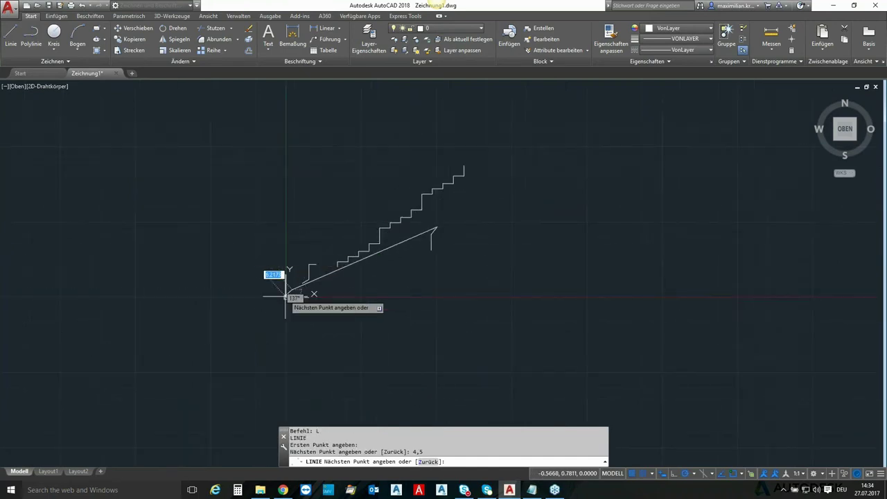
scroll(287, 291, "up", 3)
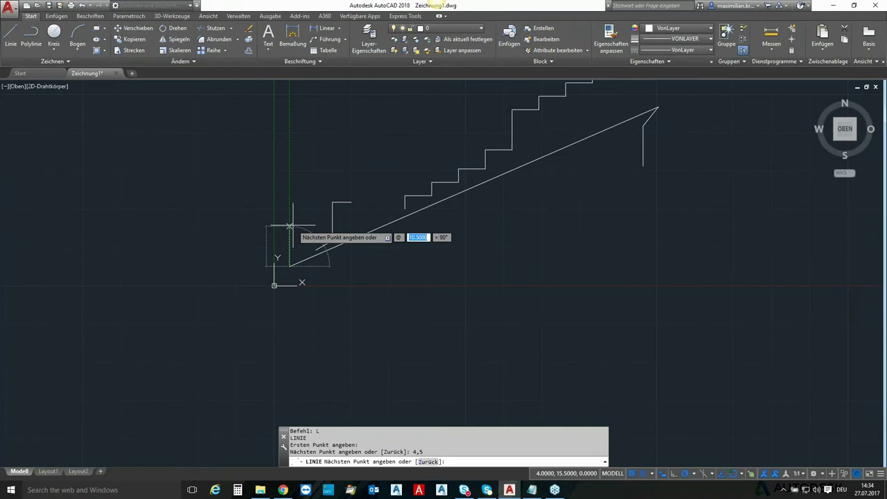
Step: Continue with a segment to 1,5, finish the line, and switch to the web browser
type("1")
key("Tab")
type("5")
key("Return")
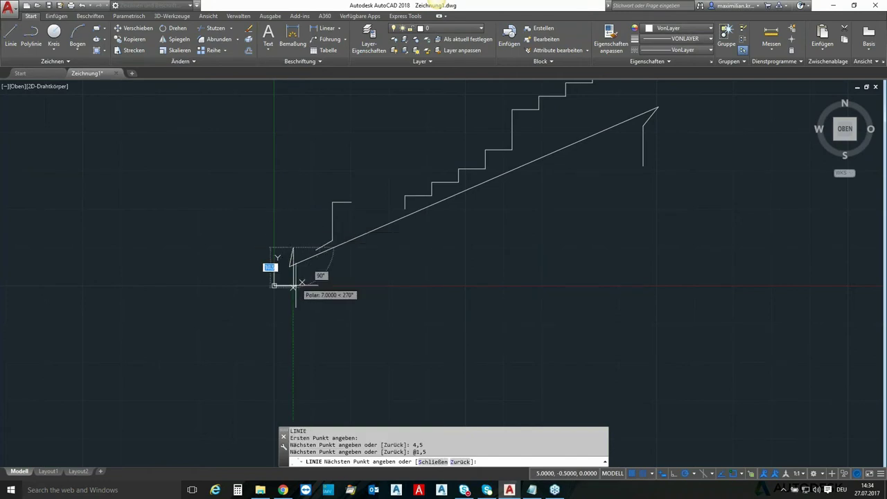
scroll(297, 279, "up", 2)
scroll(291, 271, "up", 3)
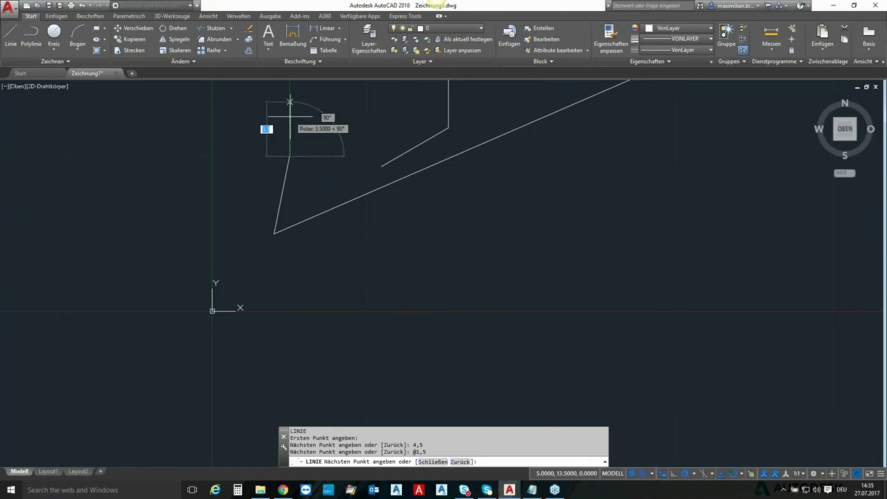
key("Return")
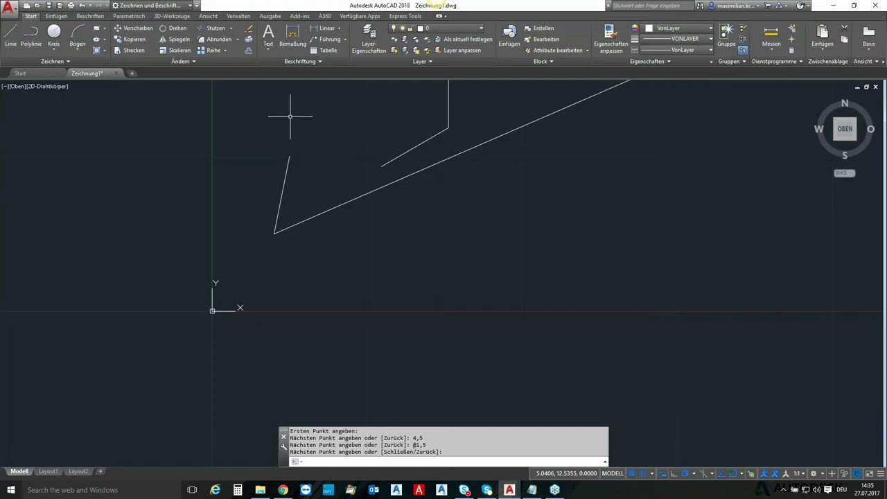
key("Return")
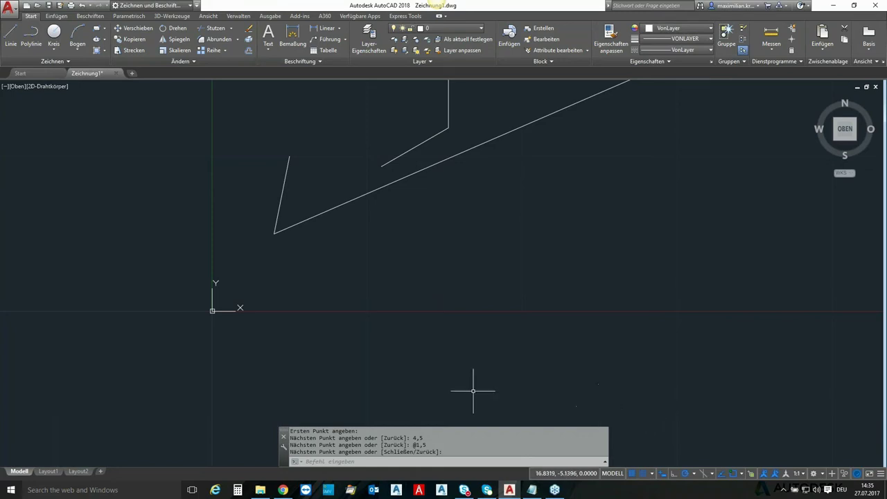
left_click(284, 490)
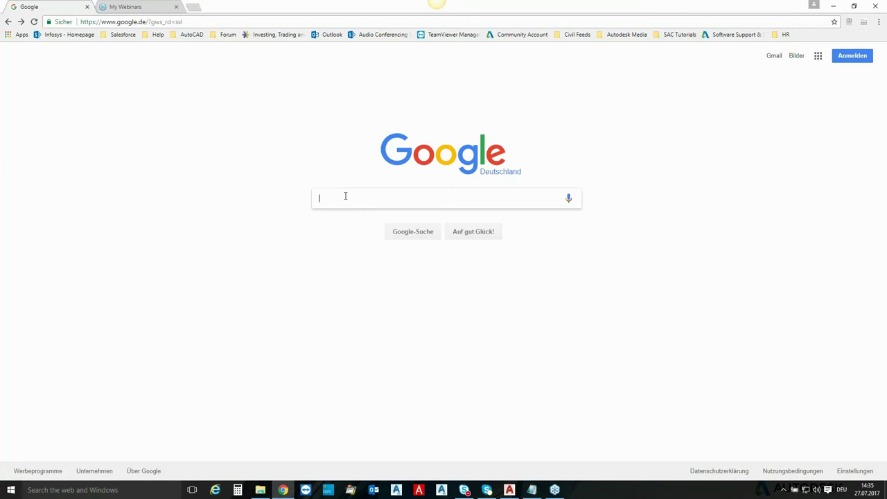
Step: Search Google for 'autodesk autocad keyboard shortcuts' using the autocomplete suggestion
type("autodesk")
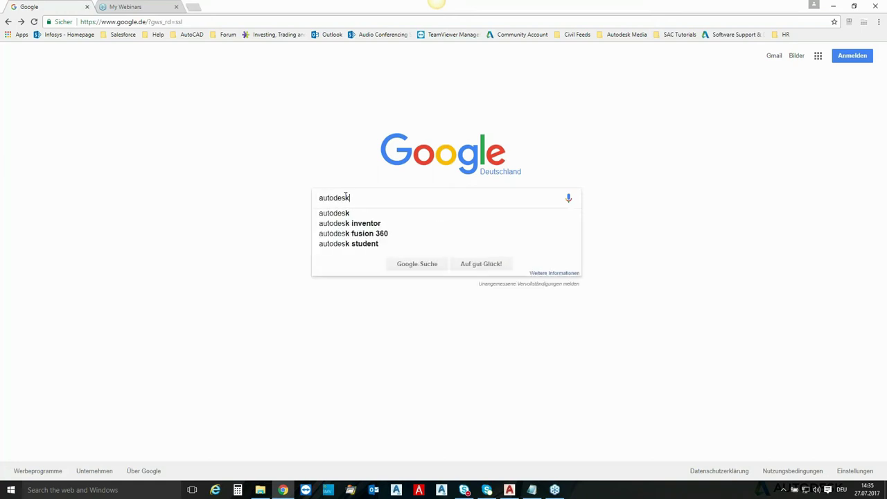
type(" auto")
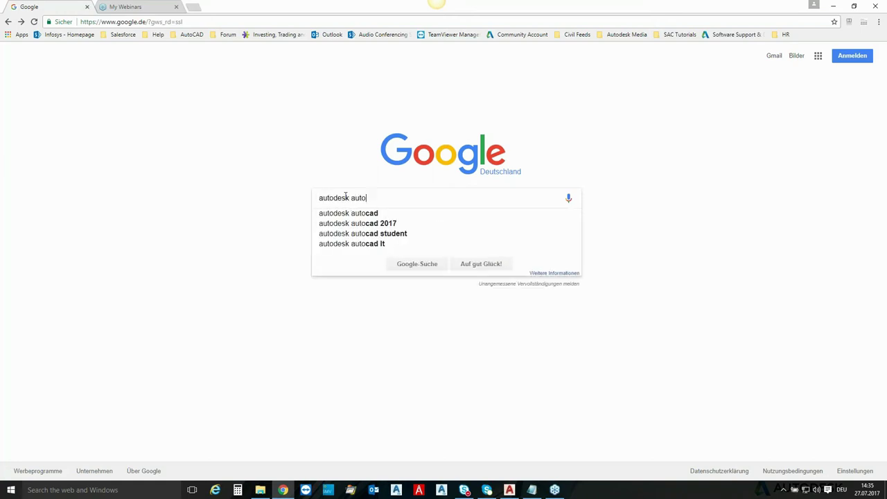
type("cad ")
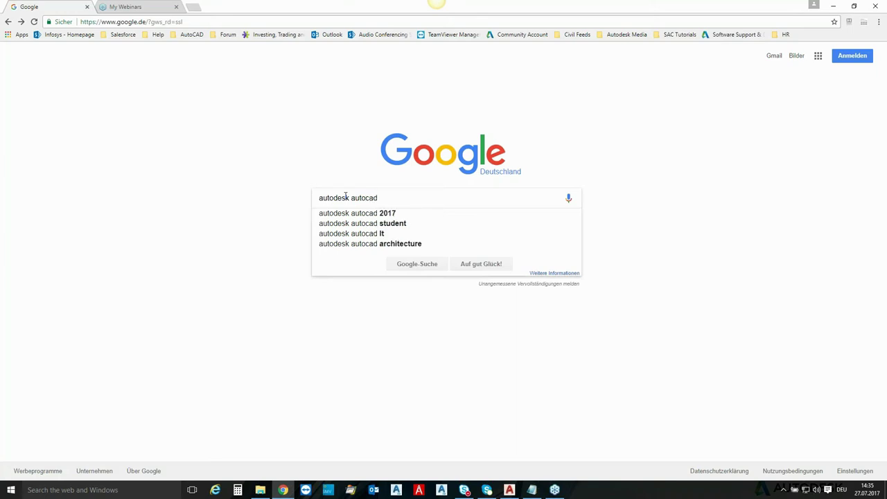
type("key")
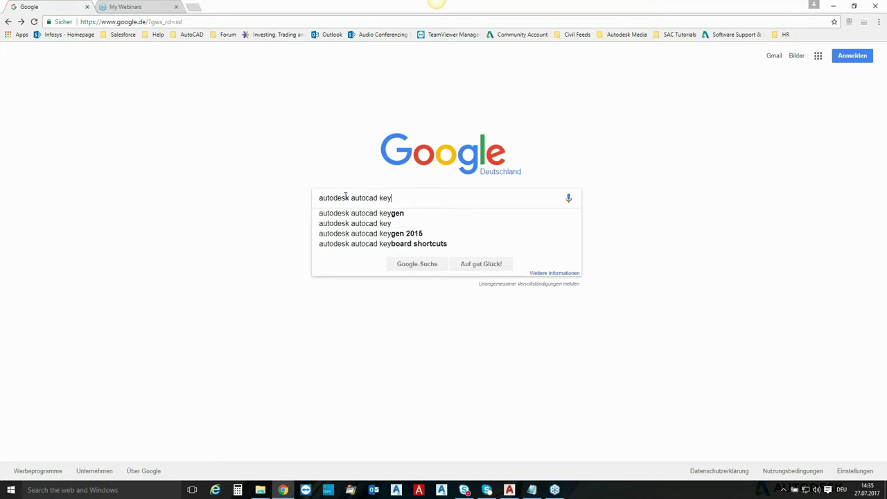
key("Down")
key("Down")
key("Down")
key("Down")
key("Down")
key("Up")
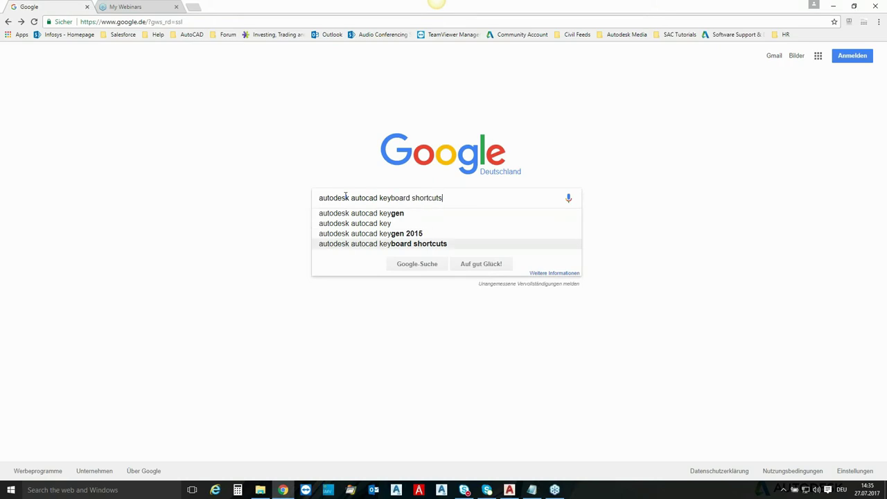
key("Return")
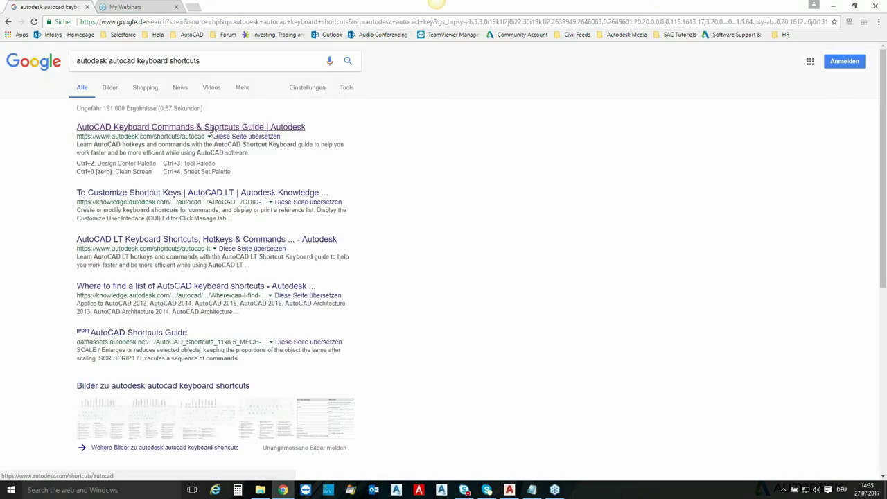
Step: Open Autodesk's AutoCAD shortcuts guide, scroll to One-Key Shortcuts, and return to AutoCAD
left_click(212, 128)
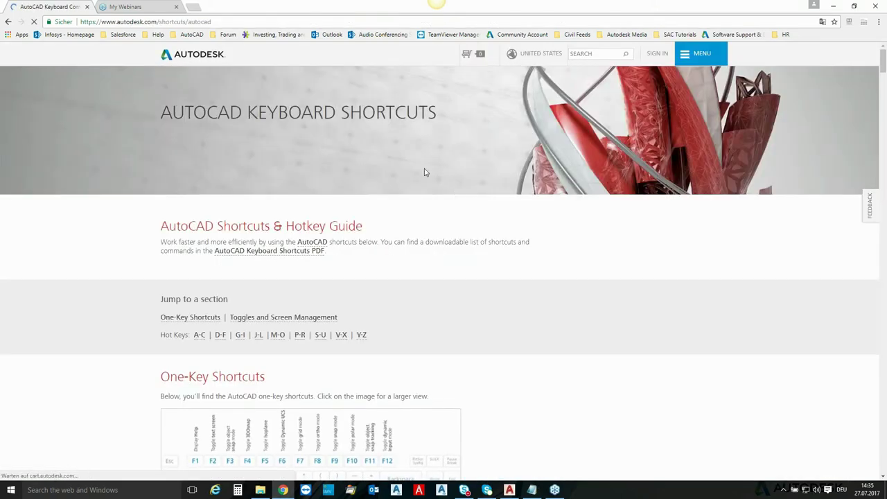
scroll(455, 149, "down", 3)
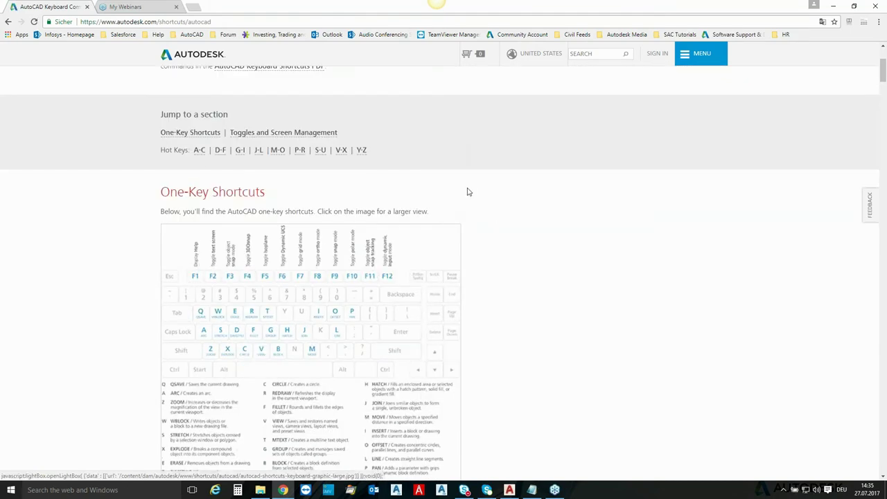
left_click(510, 490)
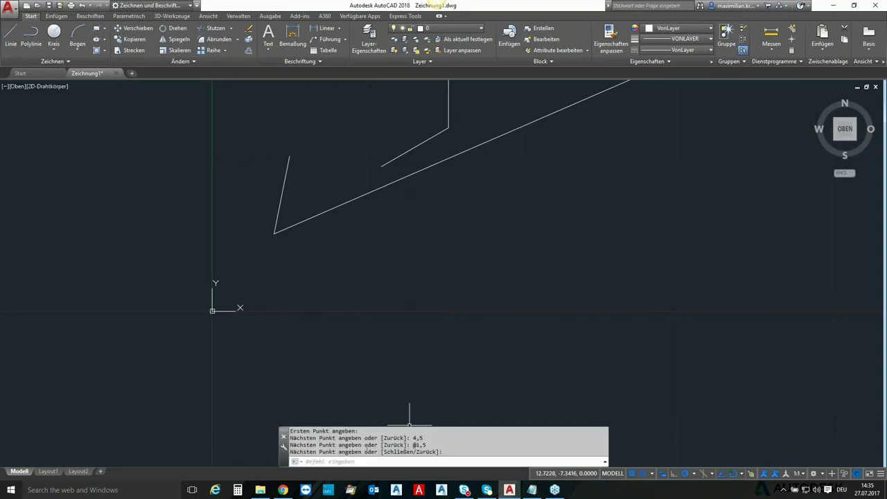
key("F2")
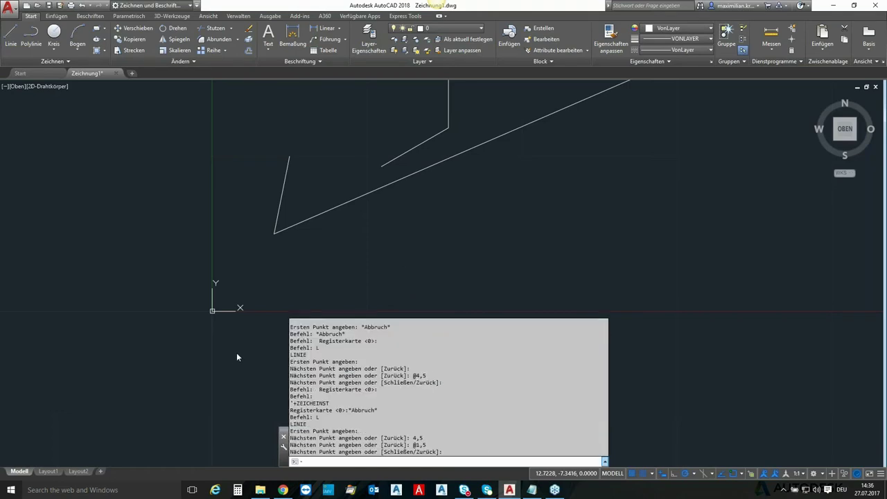
key("F2")
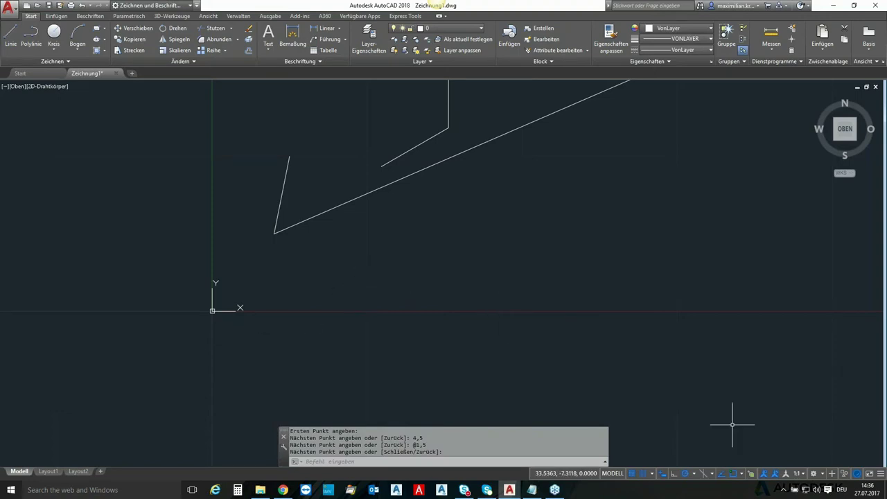
left_click(732, 477)
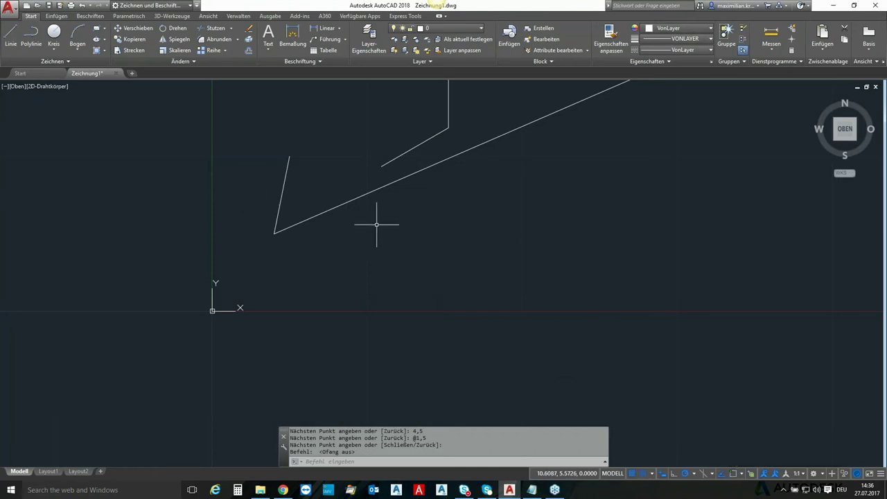
key("F3")
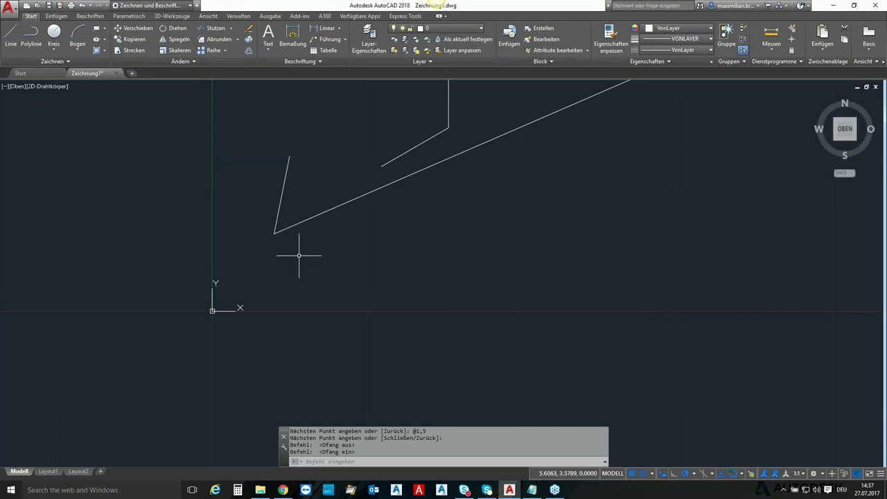
key("F7")
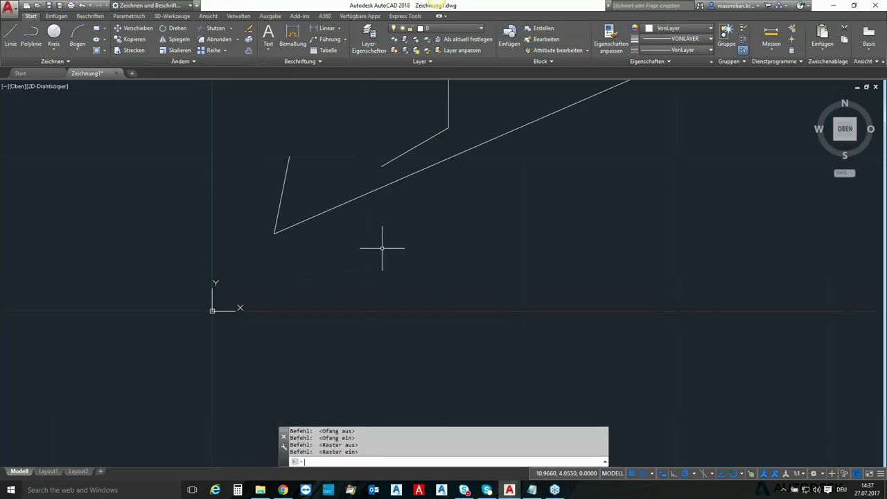
key("F7")
key("F7")
key("F7")
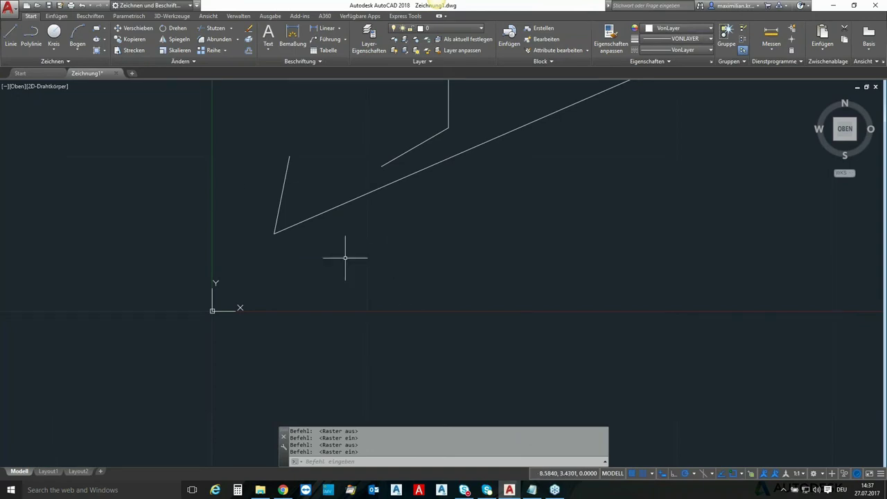
type("l")
key("Return")
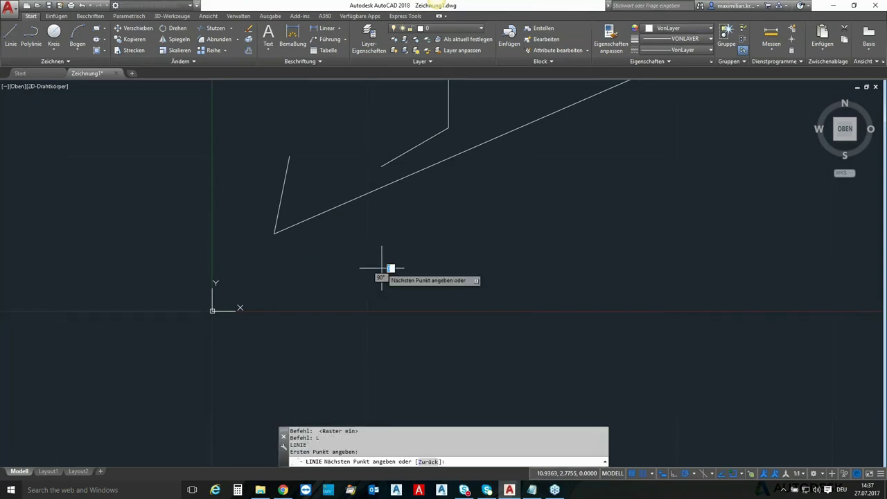
left_click(382, 267)
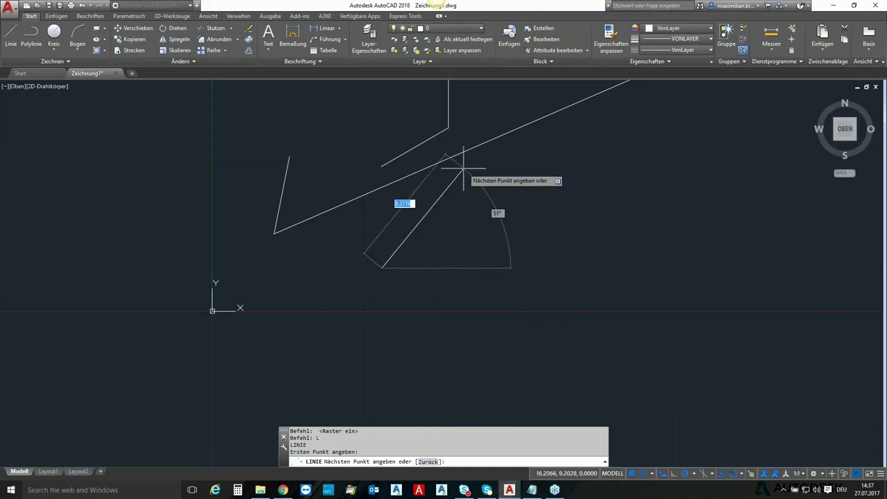
key("F8")
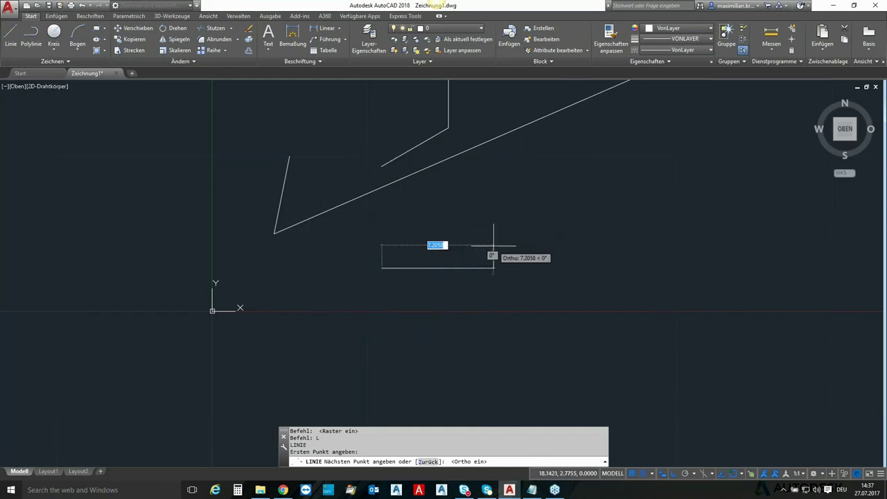
key("F8")
key("Escape")
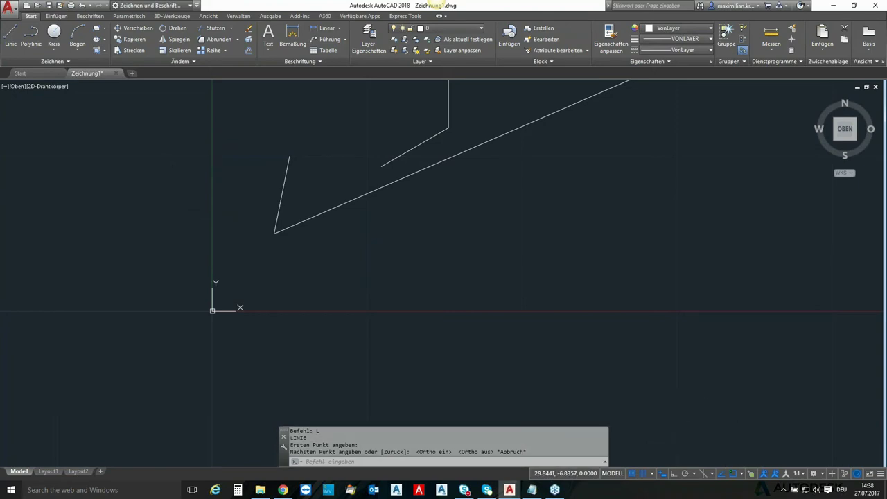
Step: Turn object snap tracking off and test it with a cancelled line from the slanted line's top end
key("F11")
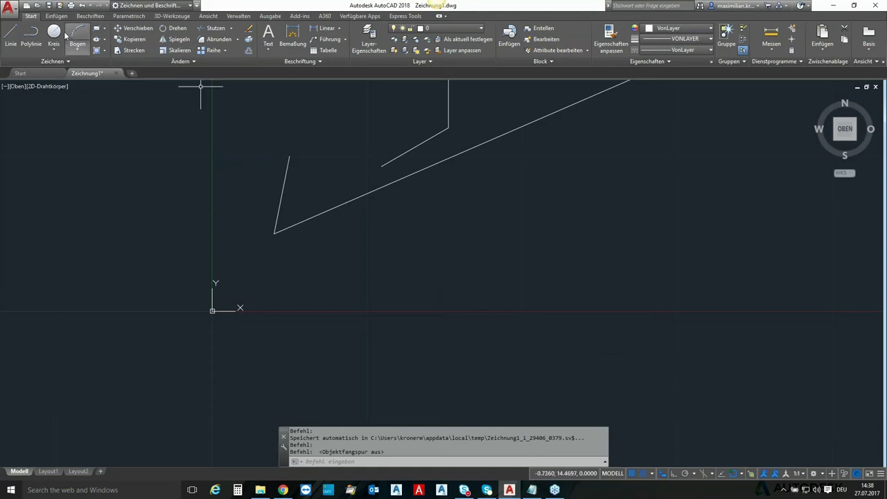
left_click(11, 35)
left_click(290, 156)
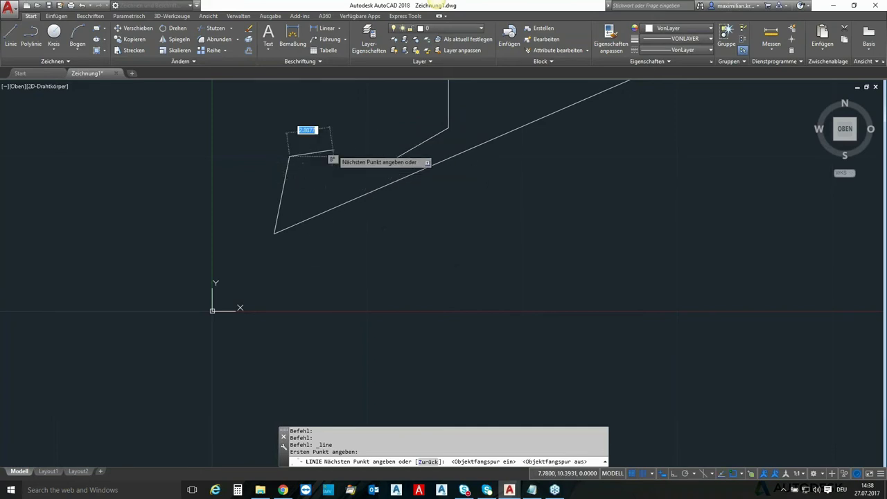
key("Escape")
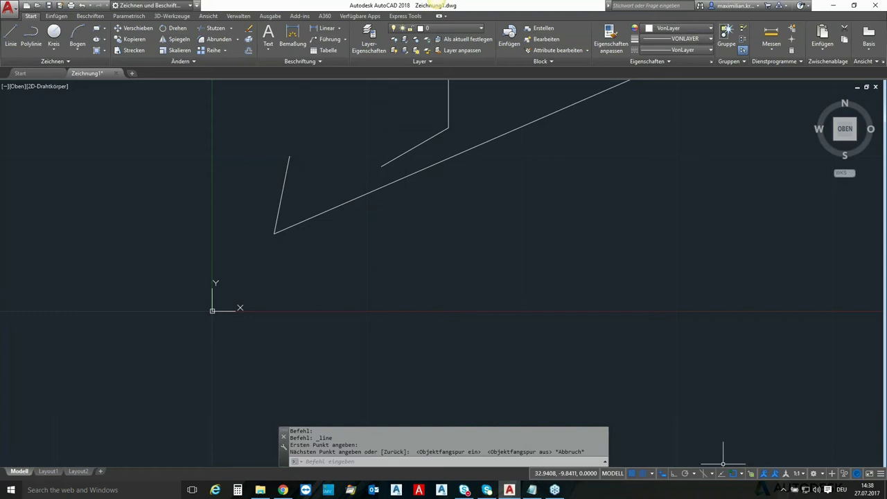
Step: Turn polar tracking on and try another cancelled line from the same short line's top end
left_click(684, 474)
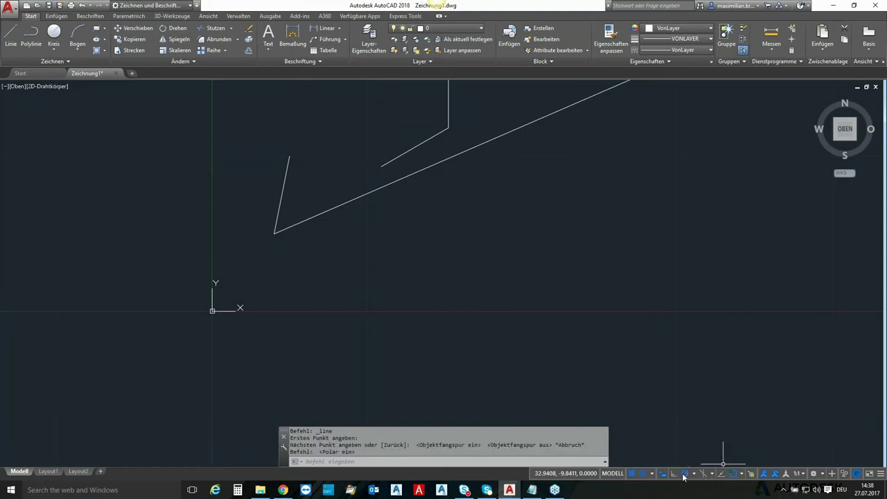
type("l")
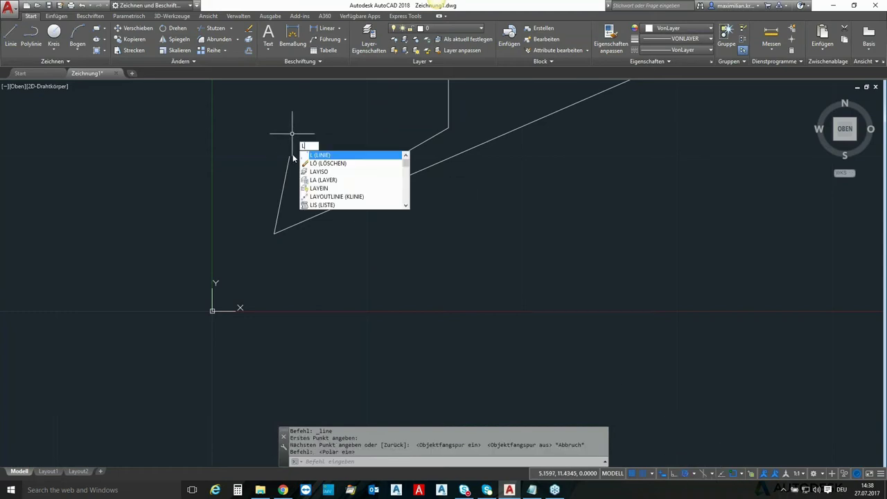
key("Return")
left_click(290, 157)
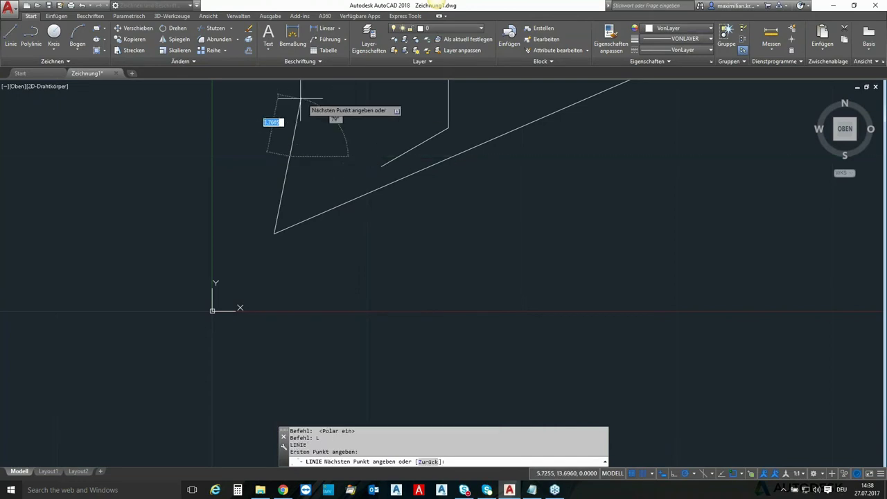
key("Escape")
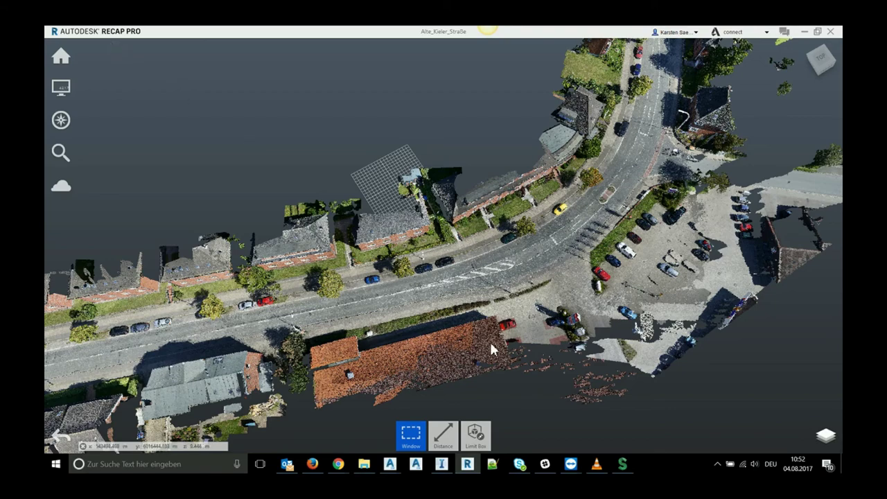
Step: Orbit and zoom the street scan to reveal the far houses, then tilt toward a top-down view
mouse_move(504, 366)
left_mouse_down()
mouse_move(375, 359)
mouse_move(376, 341)
mouse_move(666, 273)
left_mouse_up()
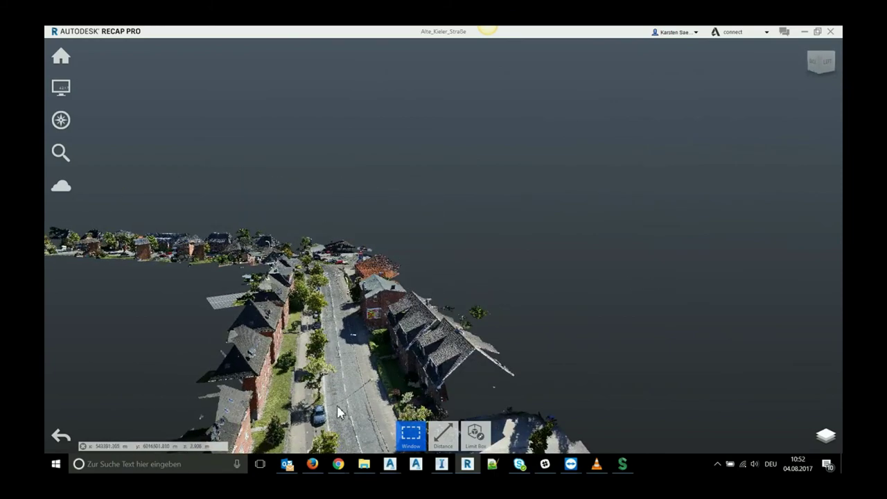
scroll(339, 412, "up", 3)
scroll(344, 405, "up", 3)
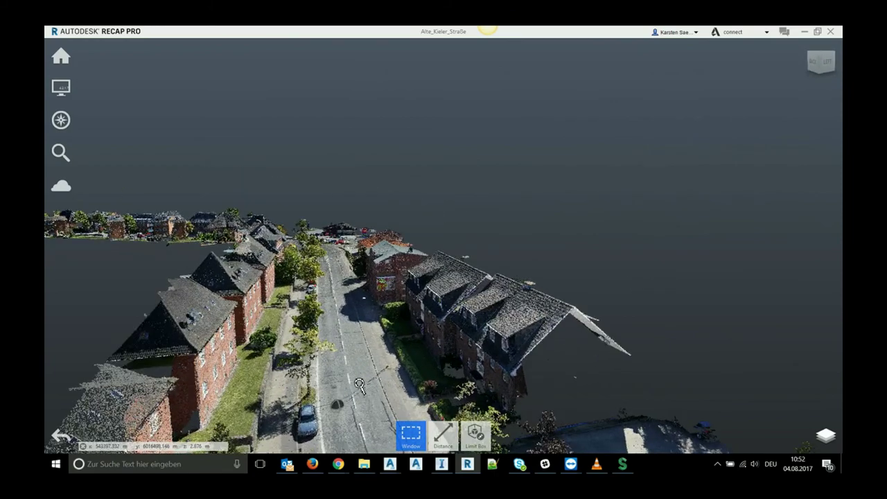
mouse_move(350, 390)
left_mouse_down()
mouse_move(246, 424)
mouse_move(234, 396)
left_mouse_up()
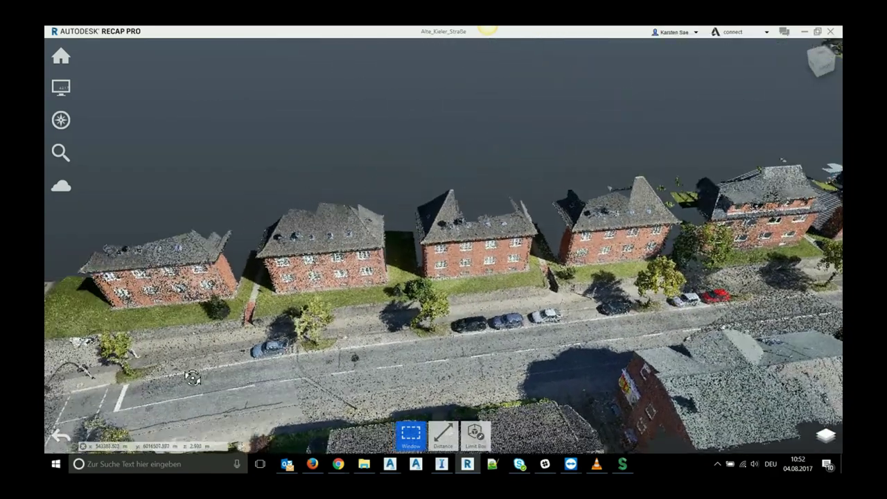
left_click_drag(233, 395, 436, 380)
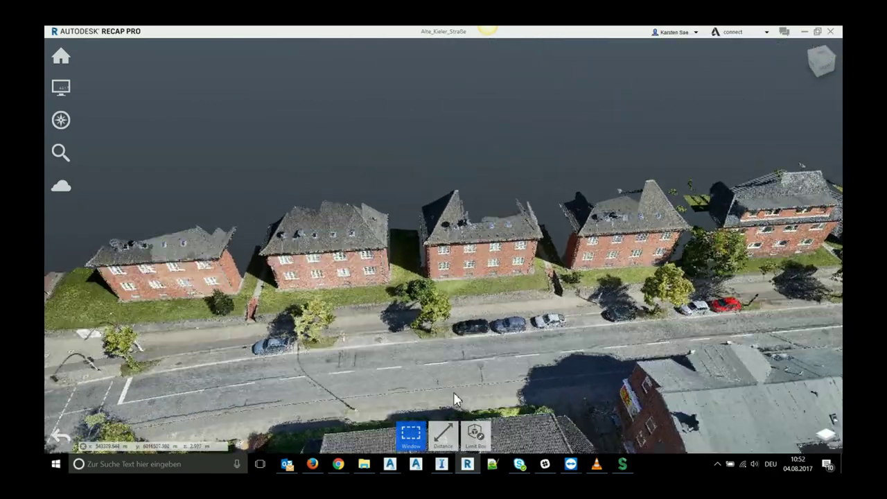
scroll(436, 381, "down", 3)
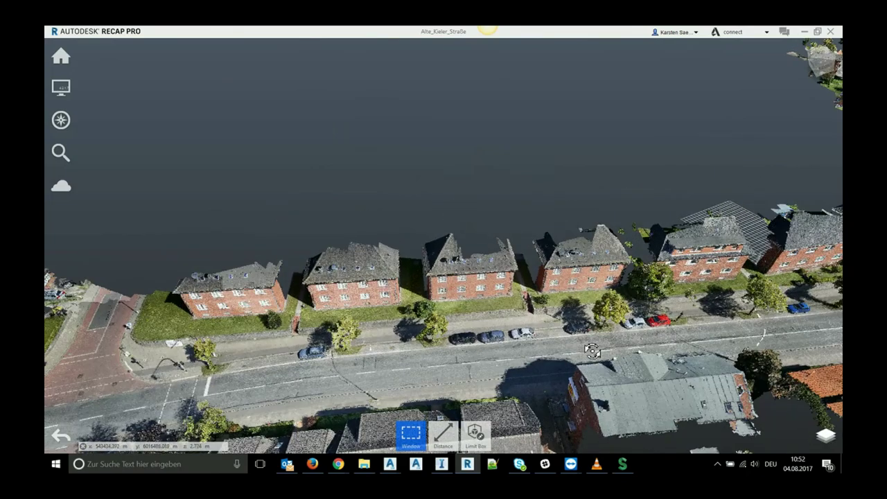
mouse_move(593, 350)
left_mouse_down()
mouse_move(636, 409)
mouse_move(555, 312)
mouse_move(464, 317)
mouse_move(522, 296)
mouse_move(508, 270)
left_mouse_up()
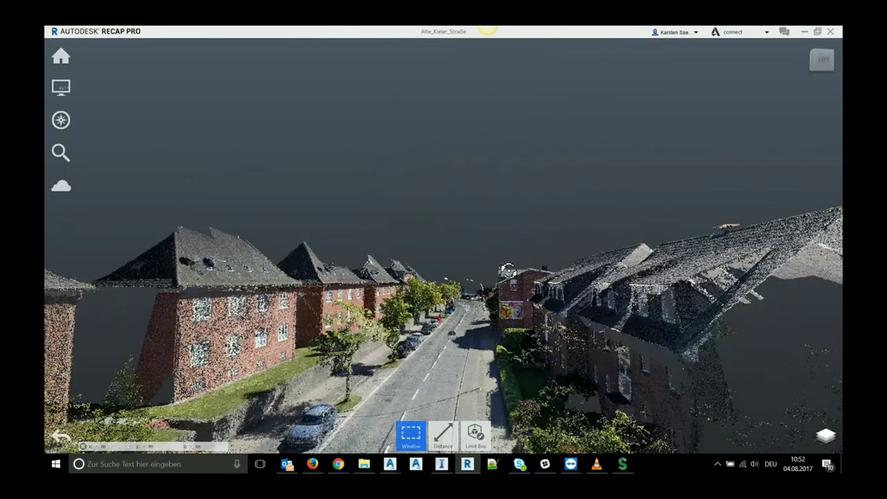
scroll(440, 381, "up", 3)
scroll(448, 388, "up", 3)
scroll(448, 388, "up", 2)
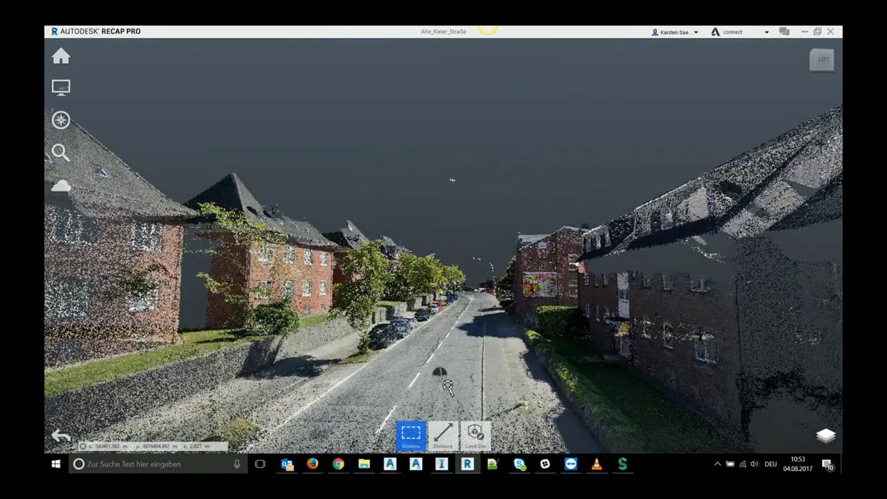
scroll(444, 384, "up", 2)
scroll(437, 386, "up", 3)
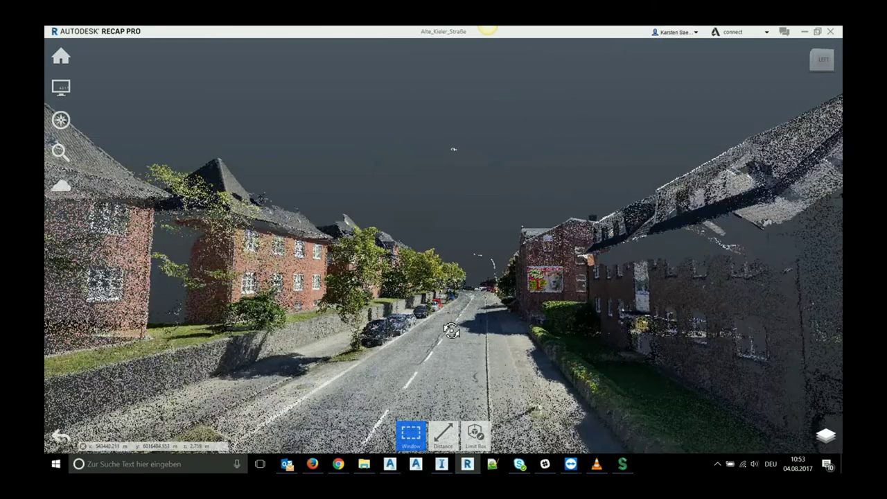
Step: Bring the view from a high aerial angle down to the road surface beside the parked cars
mouse_move(427, 387)
left_mouse_down()
mouse_move(441, 368)
mouse_move(488, 380)
mouse_move(433, 348)
left_mouse_up()
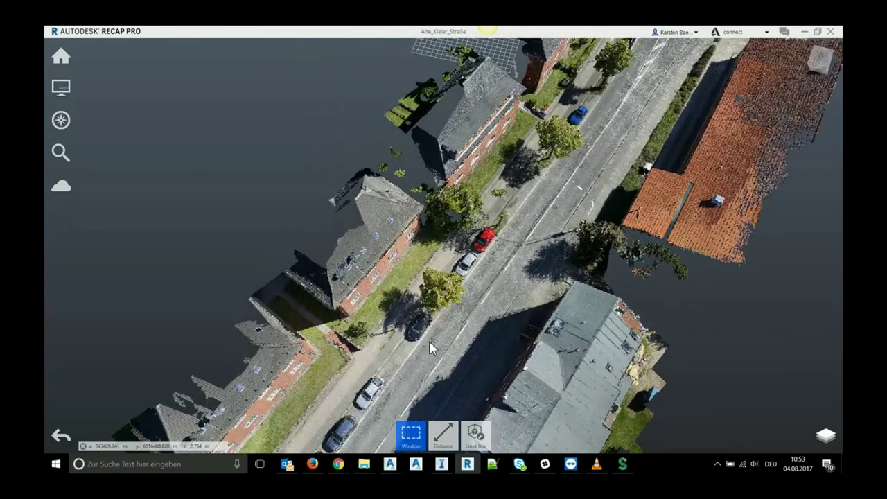
mouse_move(468, 380)
left_mouse_down()
mouse_move(576, 325)
mouse_move(590, 287)
left_mouse_up()
mouse_move(447, 403)
left_mouse_down()
mouse_move(431, 299)
mouse_move(424, 357)
left_mouse_up()
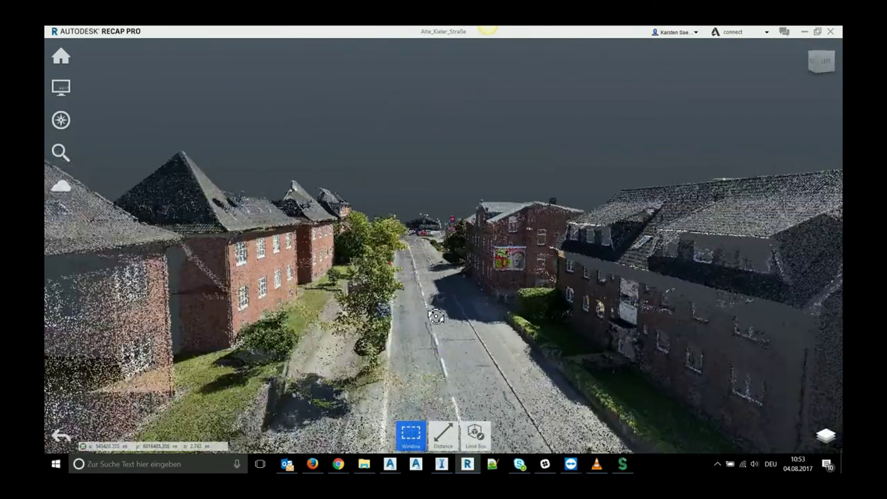
scroll(424, 357, "up", 2)
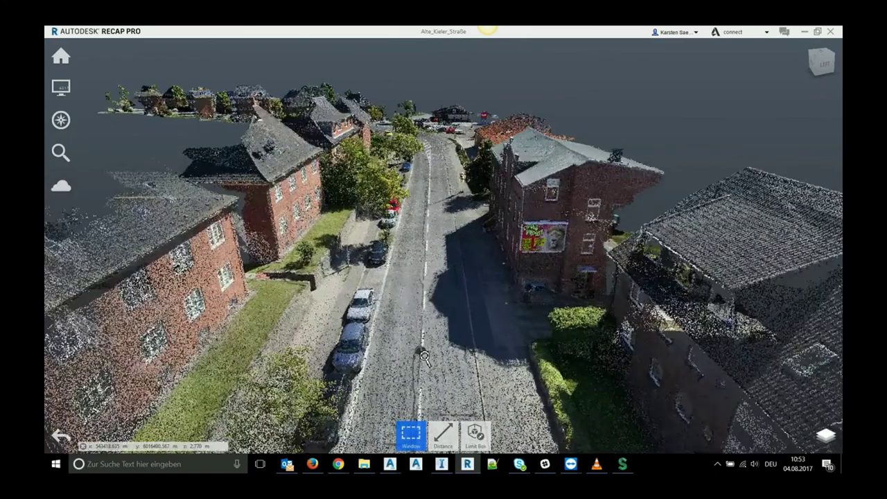
scroll(424, 357, "up", 2)
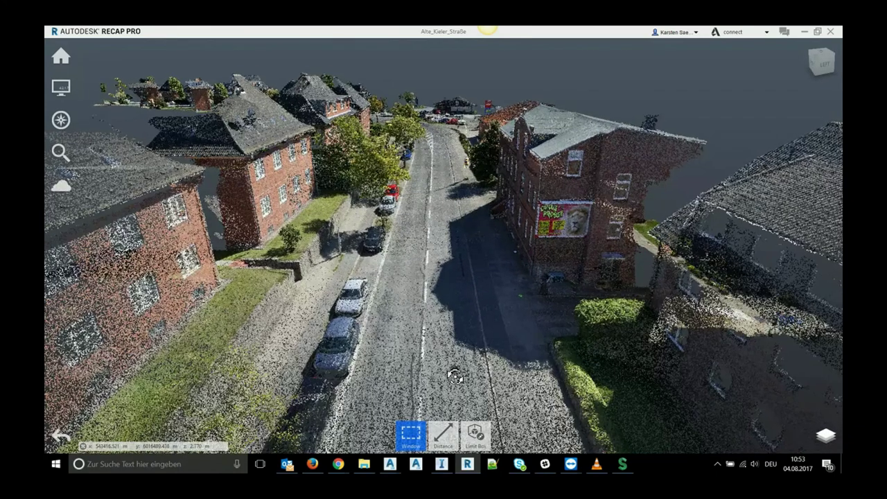
left_click_drag(457, 374, 406, 380)
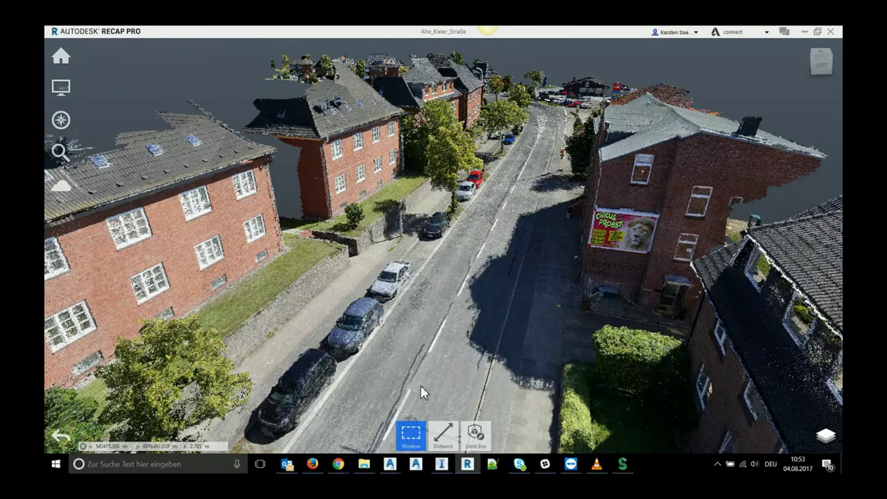
scroll(425, 393, "up", 2)
scroll(425, 393, "up", 2)
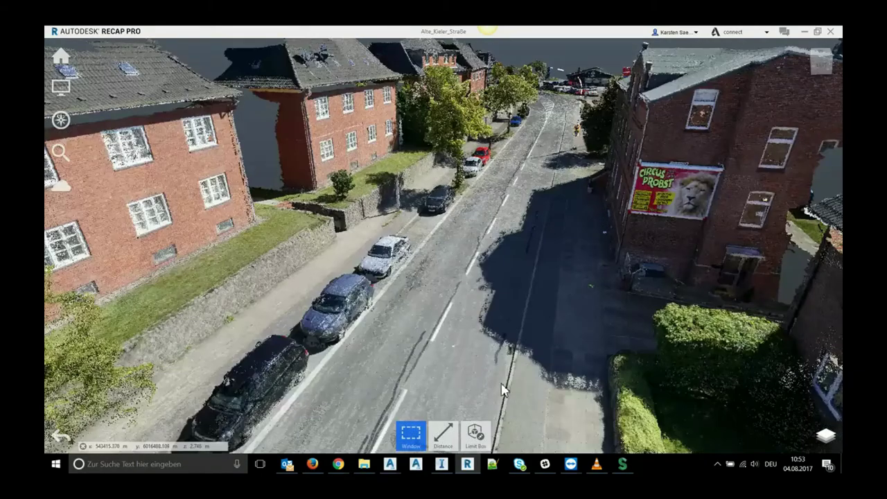
mouse_move(503, 411)
left_mouse_down()
mouse_move(519, 412)
mouse_move(501, 418)
left_mouse_up()
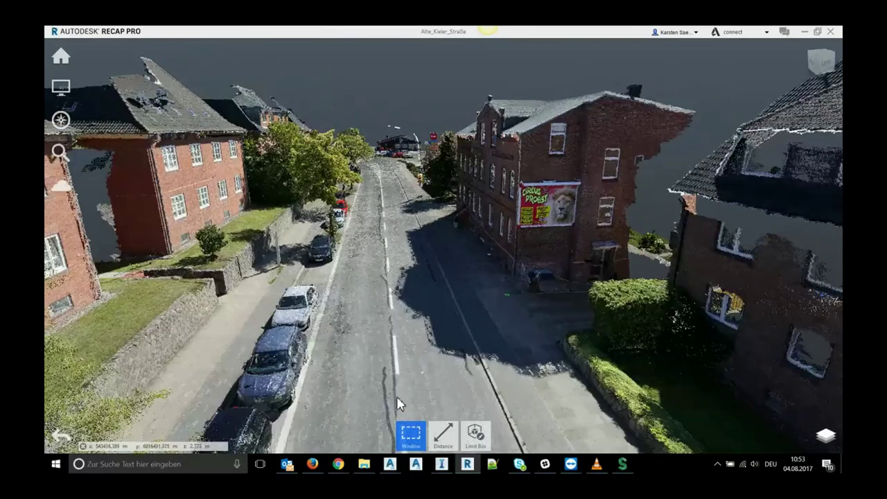
scroll(501, 418, "up", 2)
scroll(501, 416, "up", 2)
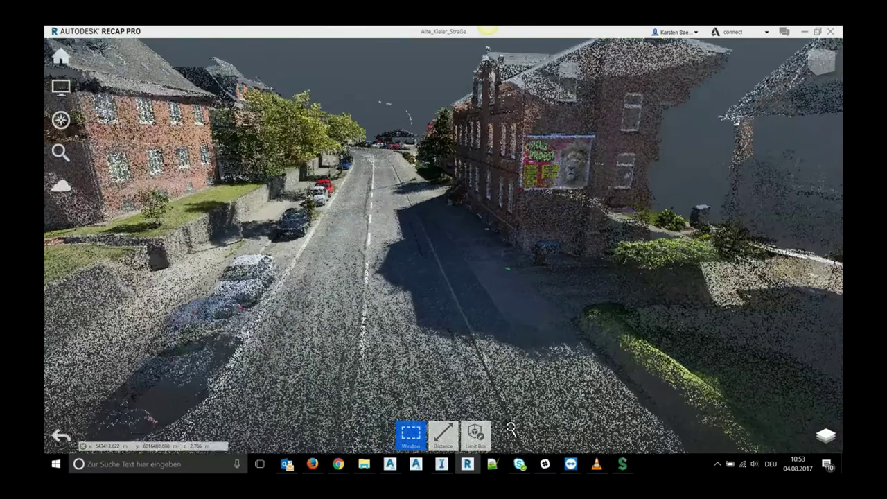
scroll(503, 415, "up", 1)
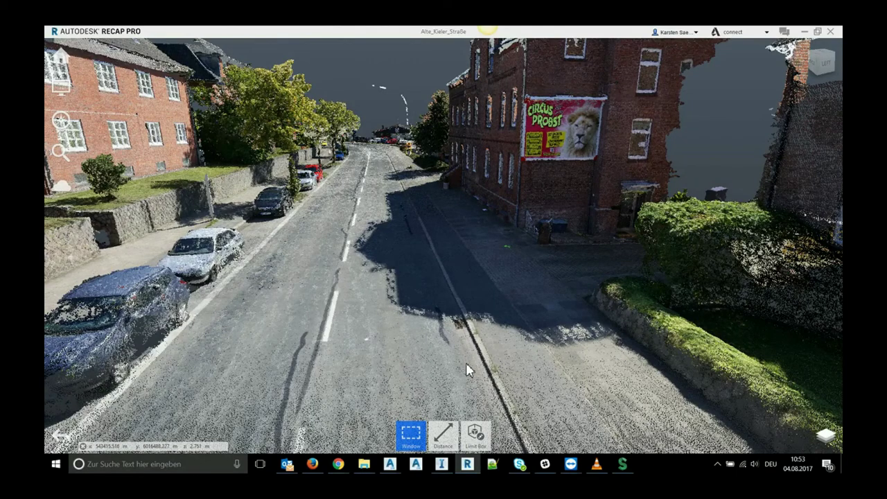
mouse_move(418, 380)
left_mouse_down()
mouse_move(326, 410)
mouse_move(340, 366)
mouse_move(328, 390)
mouse_move(297, 386)
left_mouse_up()
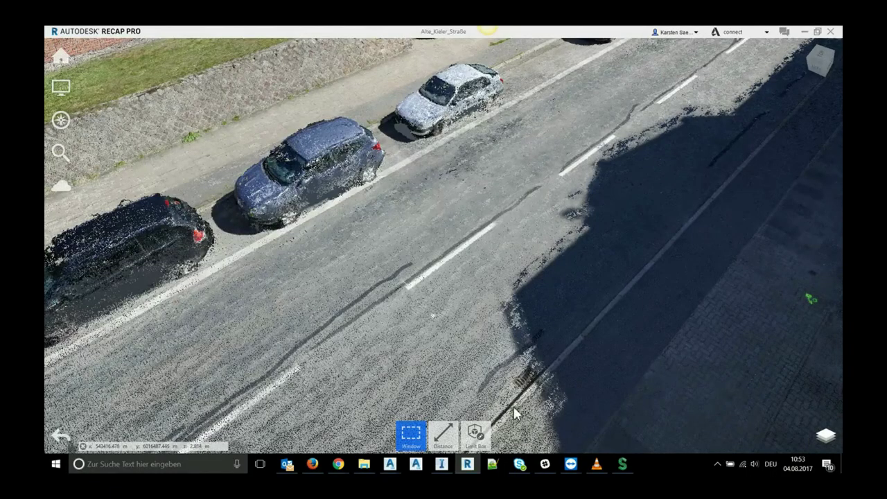
Step: Zoom in and back out on the street scan, turning it so the road runs vertically
scroll(514, 413, "up", 3)
scroll(517, 413, "up", 3)
scroll(517, 413, "up", 3)
scroll(586, 407, "up", 2)
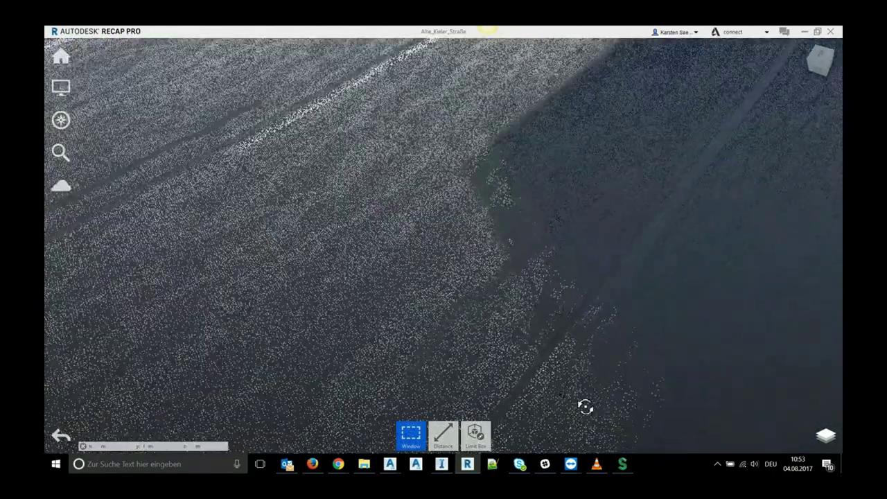
scroll(624, 402, "down", 2)
scroll(763, 368, "down", 3)
scroll(541, 426, "down", 3)
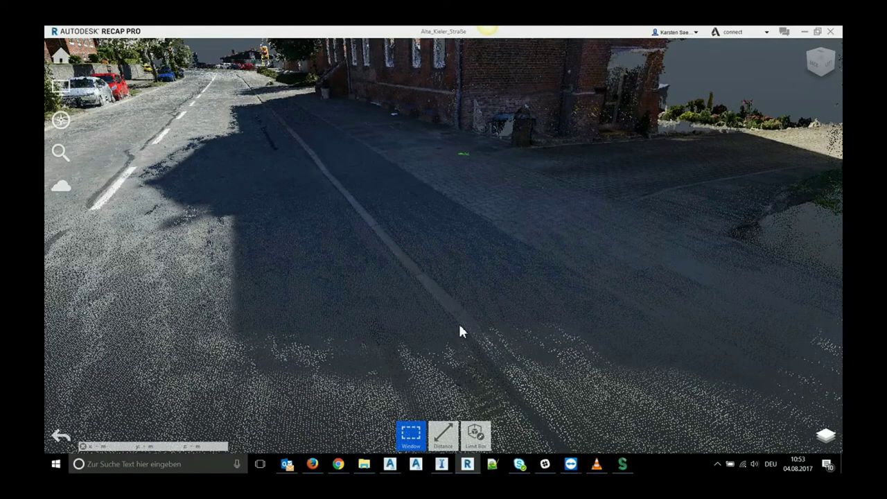
scroll(362, 356, "down", 2)
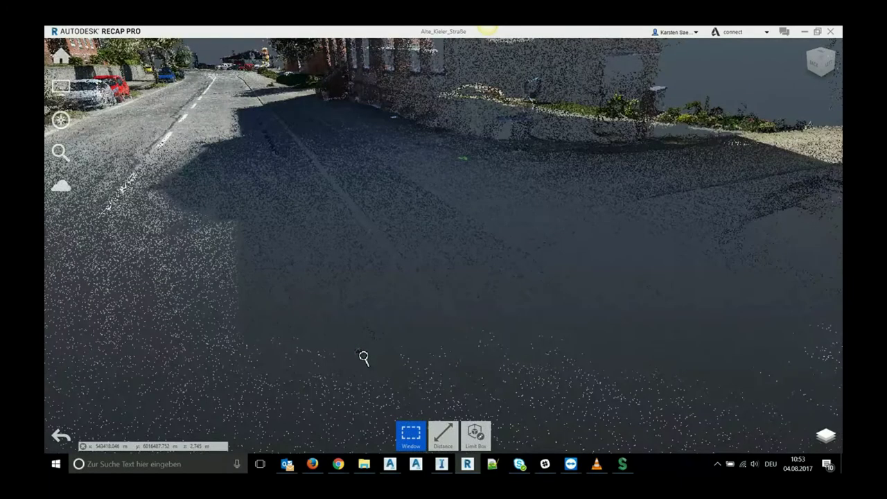
scroll(362, 356, "down", 2)
scroll(363, 357, "down", 2)
scroll(333, 366, "down", 2)
scroll(334, 366, "down", 2)
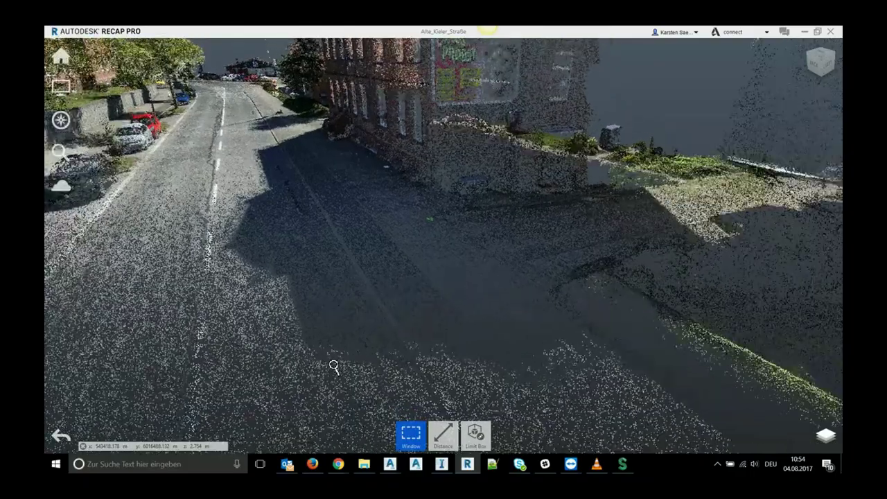
scroll(337, 367, "down", 2)
scroll(341, 367, "down", 2)
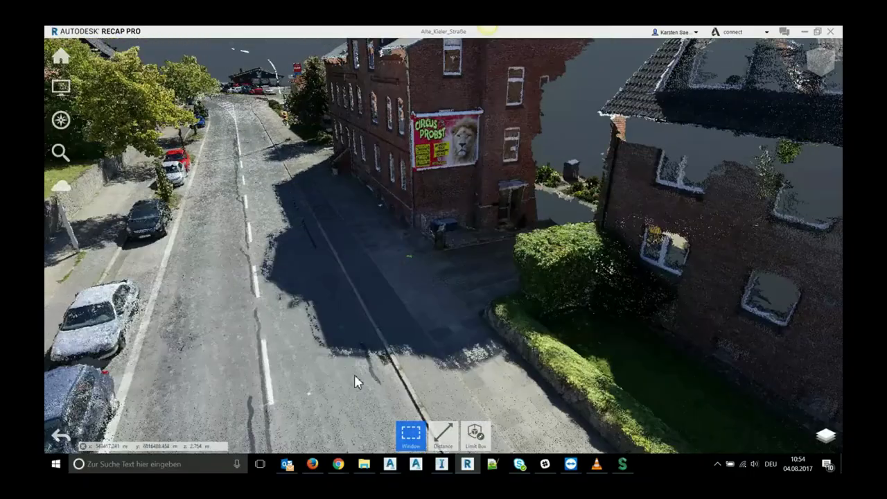
mouse_move(356, 382)
left_mouse_down()
mouse_move(304, 312)
mouse_move(426, 365)
left_mouse_up()
scroll(416, 365, "down", 2)
scroll(409, 365, "down", 2)
scroll(409, 365, "down", 2)
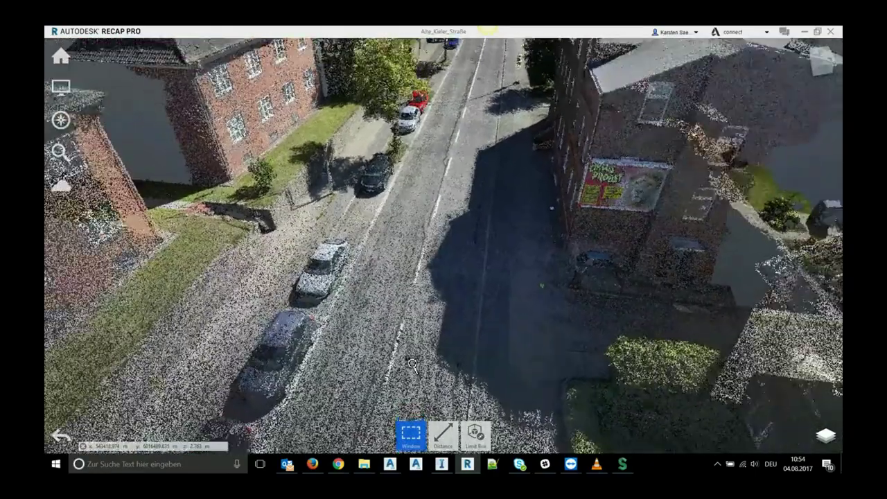
scroll(412, 365, "down", 2)
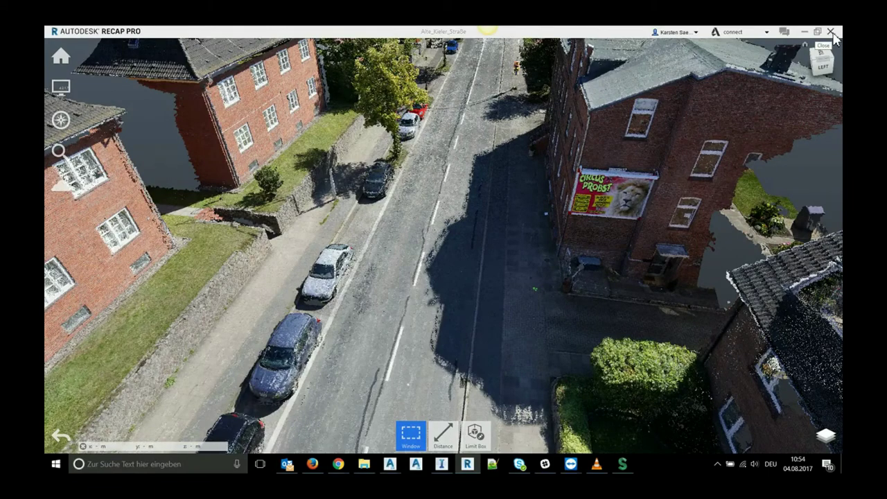
Step: Cancel the ReCap exit prompt so the scan stays open, and switch to InfraWorks
left_click(831, 32)
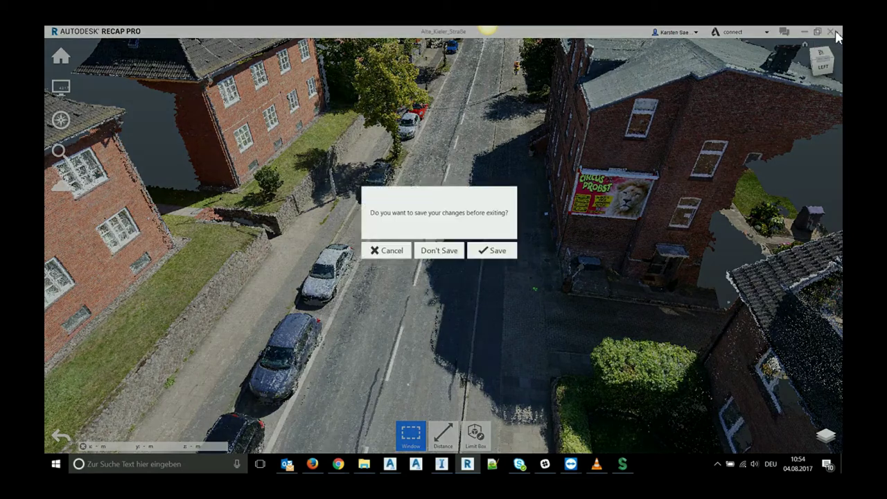
left_click(443, 250)
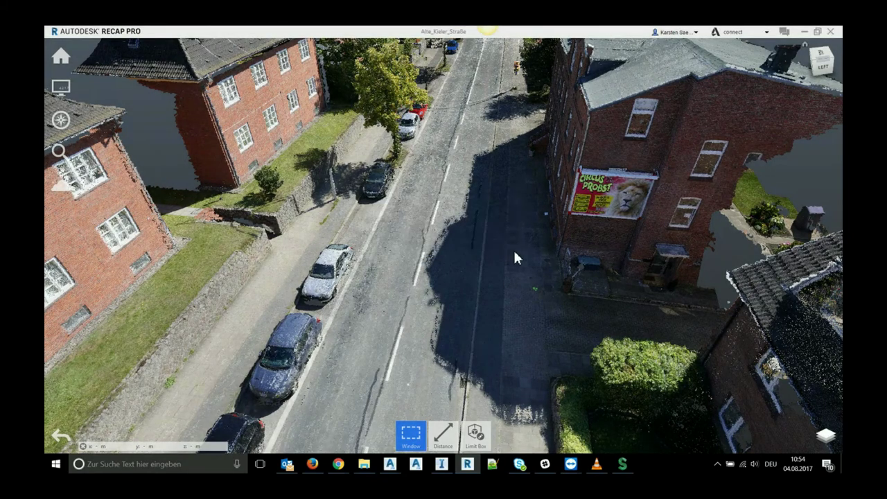
left_click(443, 464)
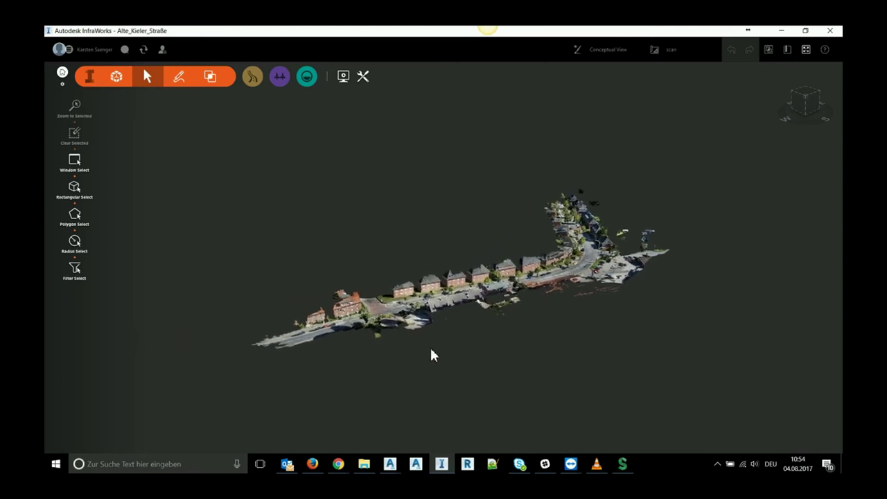
Step: Pick the master proposal from the proposal list at the top so the model reloads
left_click(669, 53)
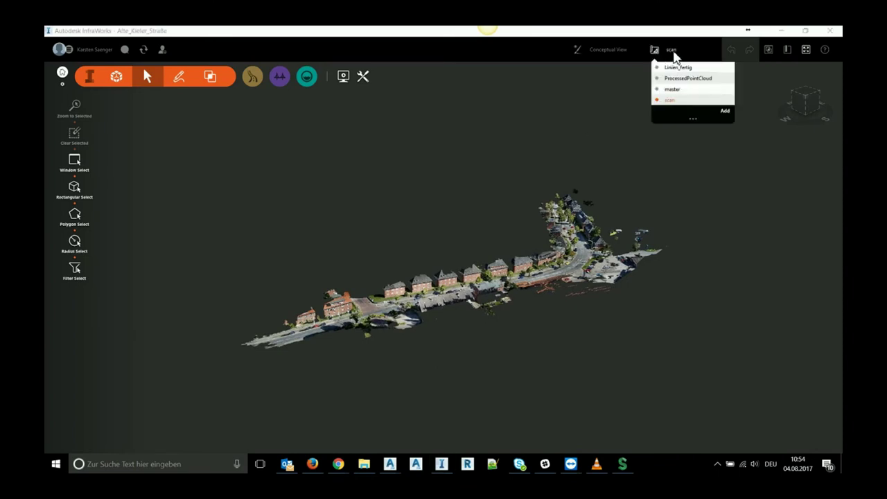
left_click(671, 90)
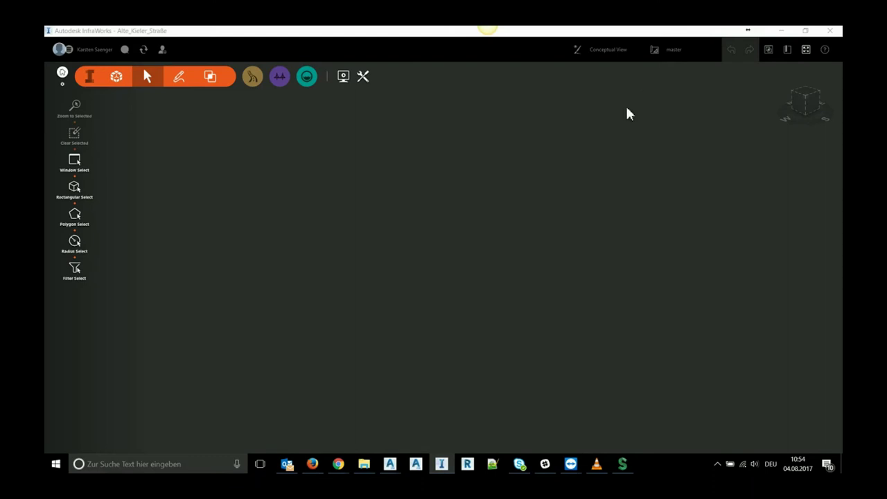
Step: Open Model Explorer and make the aerial terrain surface visible
left_click(470, 320)
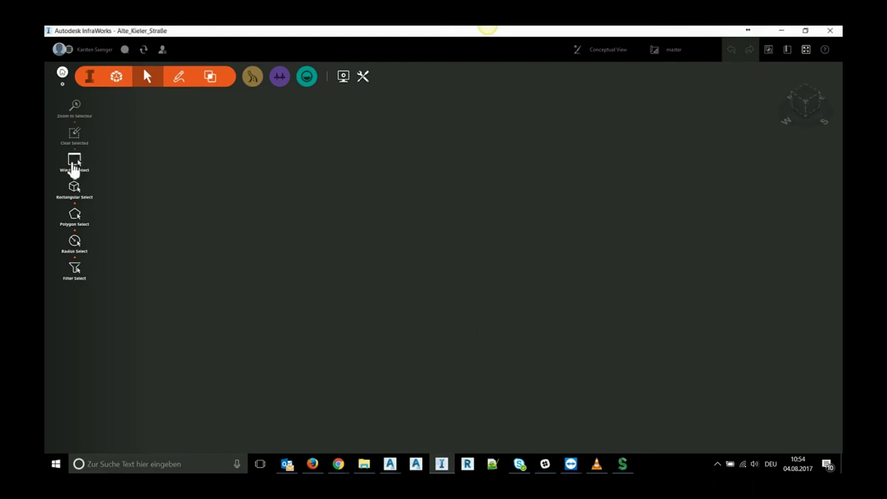
left_click(115, 79)
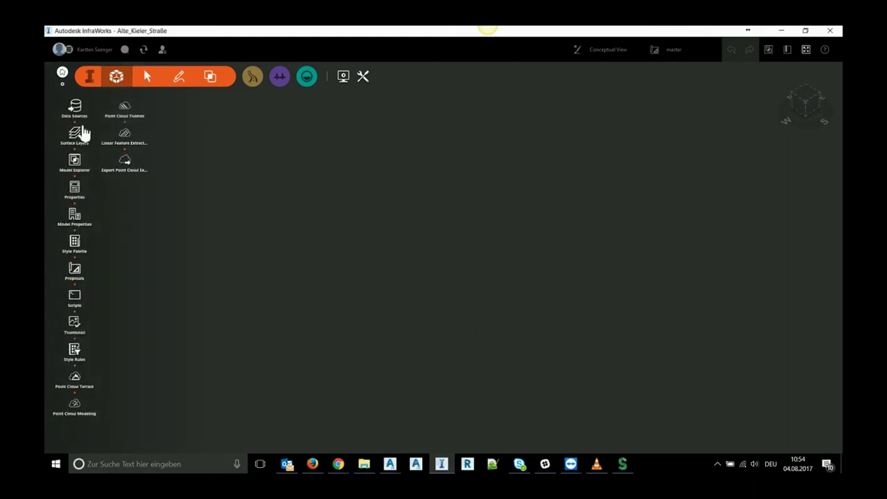
left_click(75, 134)
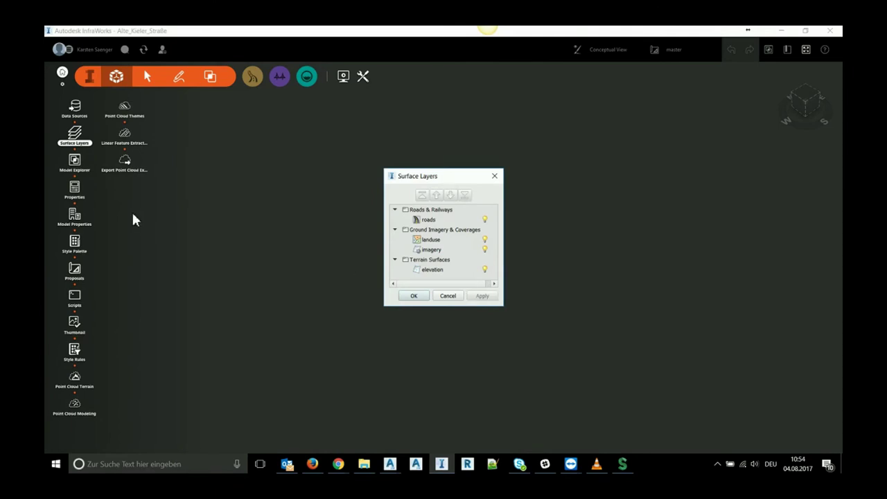
left_click(75, 163)
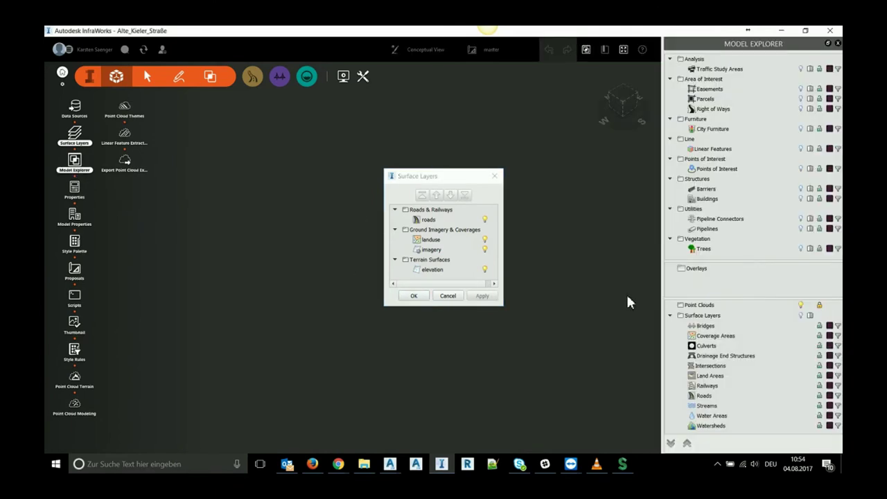
left_click(801, 316)
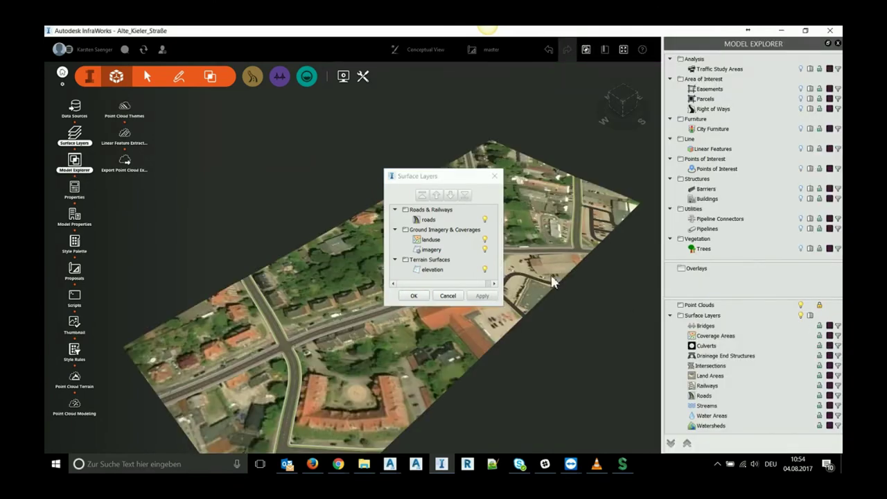
left_click(448, 296)
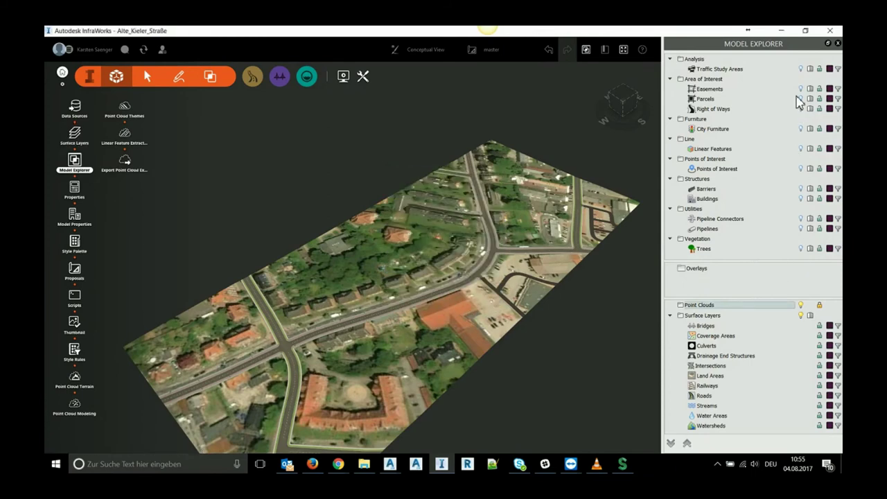
Step: Turn on Traffic Study Areas, Easements, Parcels, Right of Ways, Points of Interest, Barriers, Buildings, Pipeline Connectors, Pipelines and Trees
left_click(801, 68)
left_click(801, 89)
left_click(801, 99)
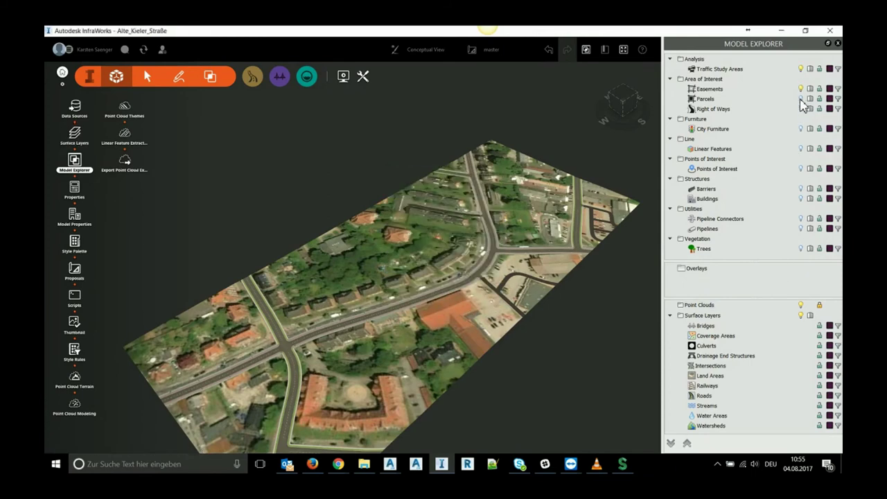
left_click(801, 108)
left_click(801, 169)
left_click(801, 188)
left_click(801, 198)
left_click(801, 218)
left_click(801, 228)
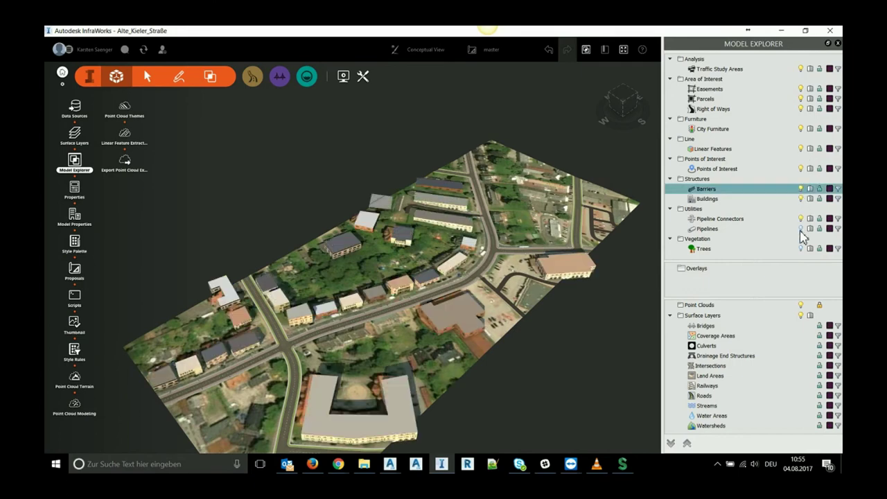
left_click(801, 248)
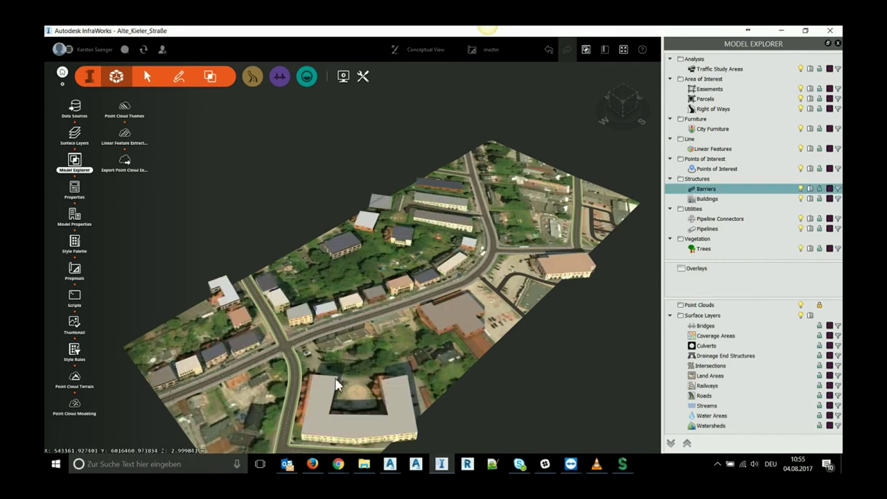
Step: Orbit and tilt the city model to a low oblique view facing south
middle_click_drag(338, 385, 311, 402, "shift")
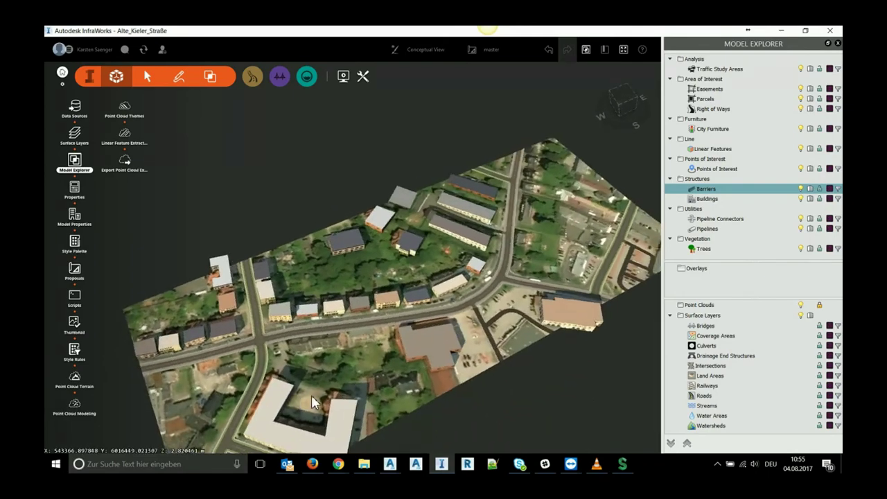
scroll(378, 373, "up", 3)
scroll(370, 351, "up", 3)
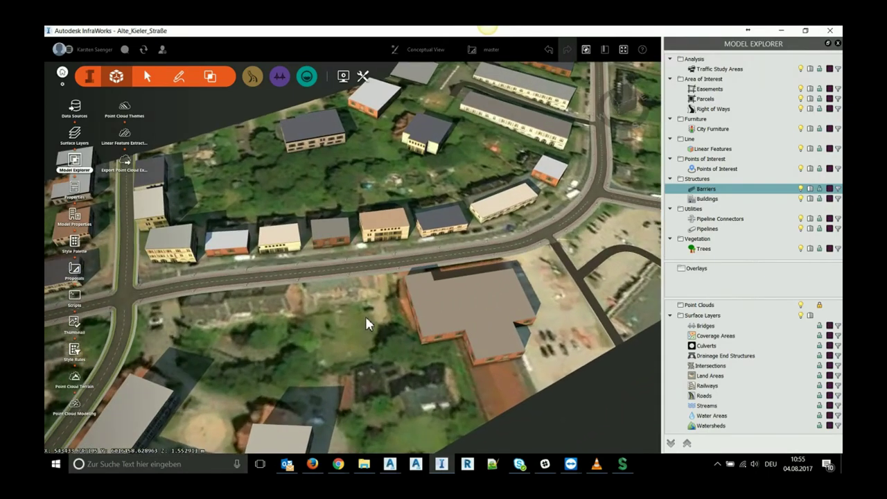
scroll(365, 316, "down", 3)
scroll(326, 305, "down", 2)
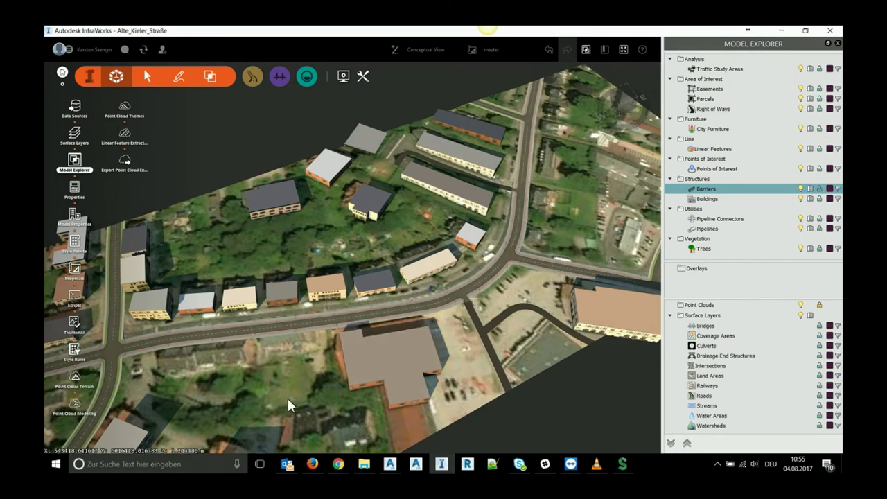
mouse_move(288, 404)
middle_mouse_down("shift")
mouse_move(384, 396)
mouse_move(386, 371)
mouse_move(411, 371)
mouse_move(427, 341)
mouse_move(346, 386)
middle_mouse_up("shift")
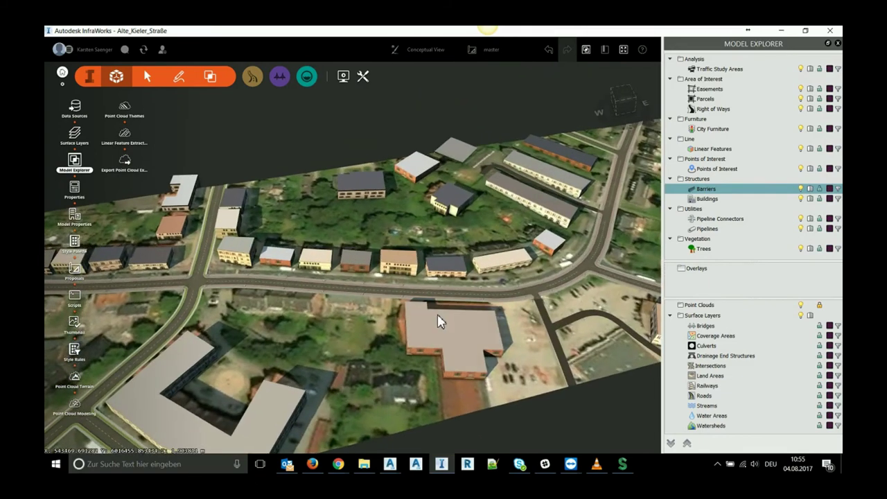
mouse_move(438, 321)
middle_mouse_down("shift")
mouse_move(381, 305)
mouse_move(296, 232)
middle_mouse_up("shift")
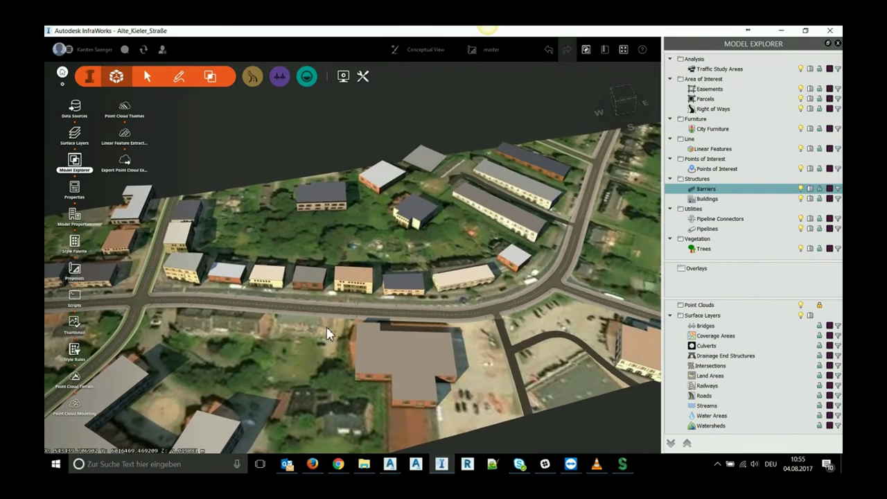
Step: Switch to the scan proposal, then tilt and pan along the scanned street toward the facades
left_click(489, 52)
left_click(492, 105)
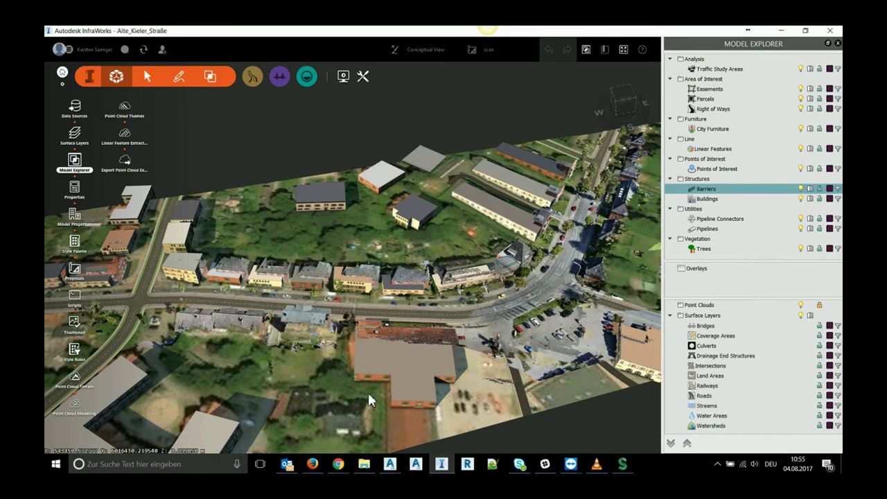
mouse_move(348, 389)
middle_mouse_down("shift")
mouse_move(419, 403)
mouse_move(449, 252)
middle_mouse_up("shift")
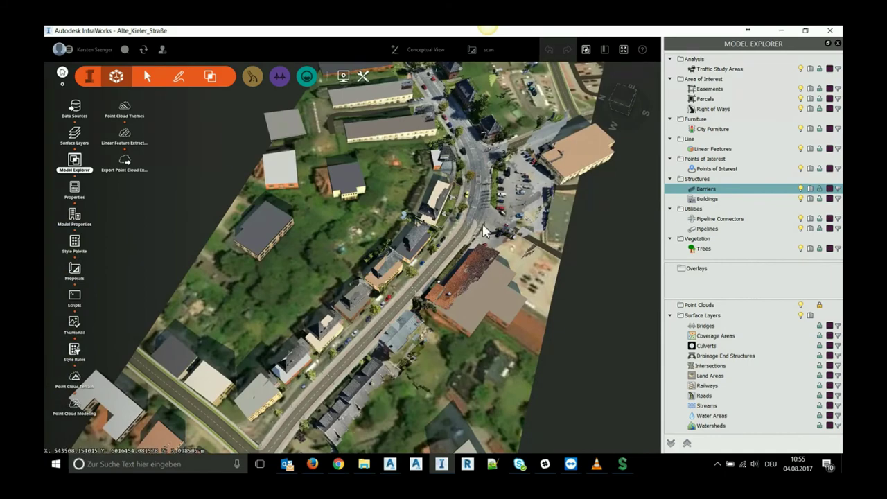
scroll(483, 231, "up", 2)
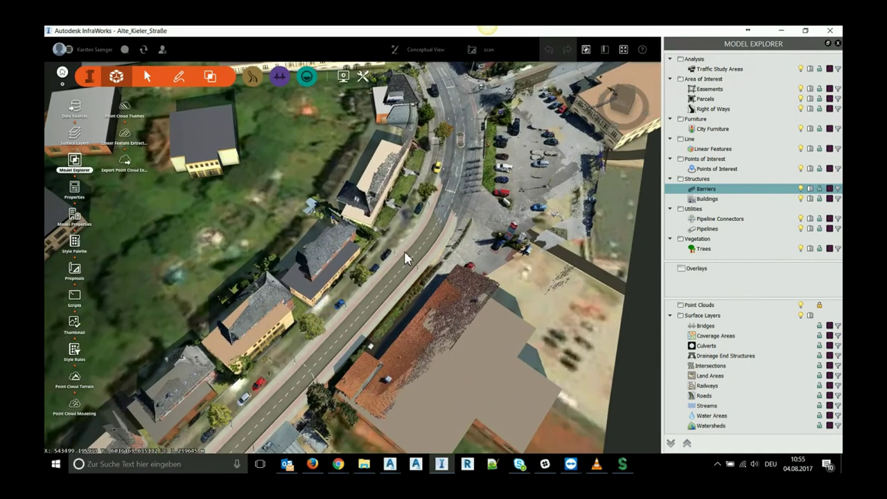
middle_click_drag(404, 251, 359, 363)
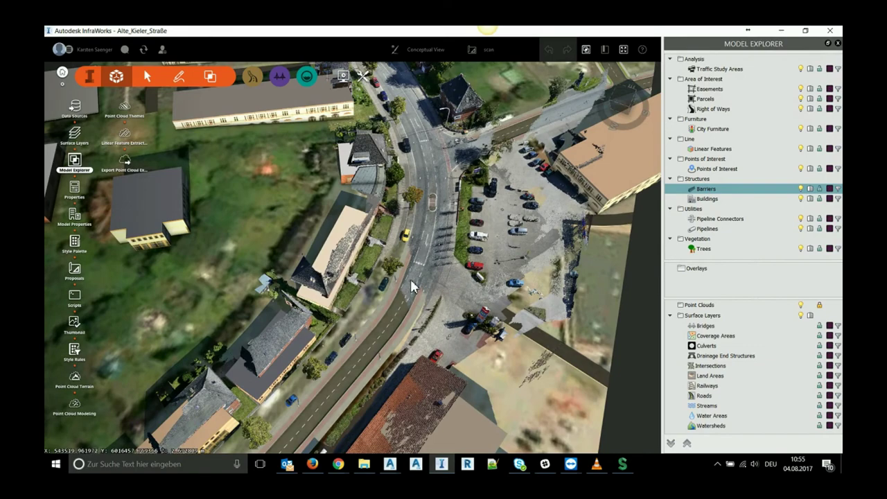
middle_click_drag(410, 332, 406, 250, "shift")
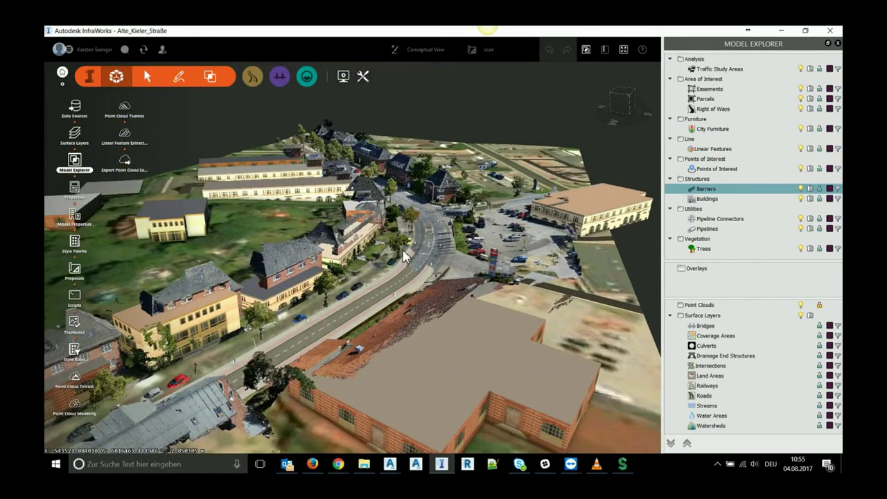
Step: Zoom in on the scanned street, then back out with the road turned horizontal
scroll(402, 291, "up", 3)
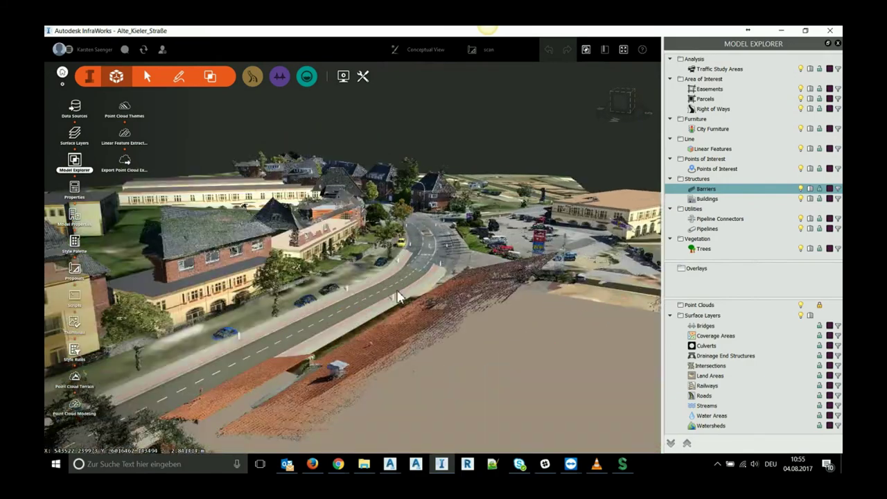
scroll(398, 319, "up", 3)
scroll(399, 319, "up", 2)
scroll(399, 318, "up", 2)
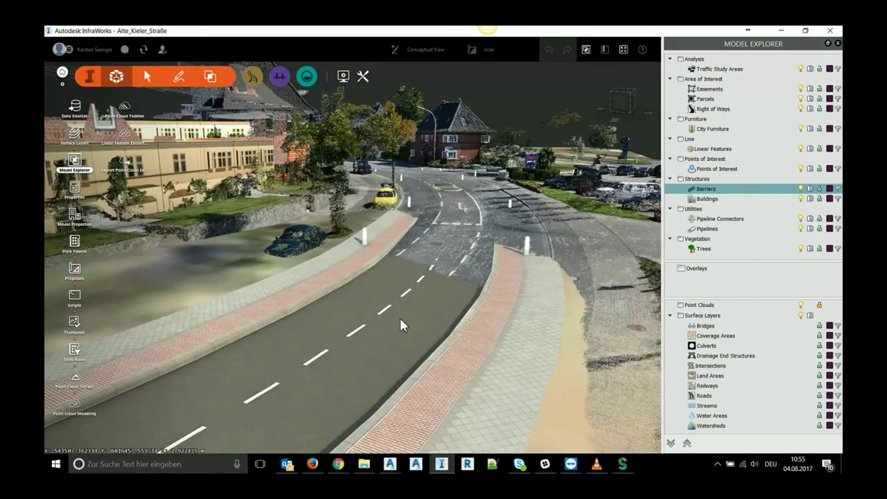
scroll(401, 319, "up", 2)
scroll(402, 316, "up", 2)
scroll(402, 316, "up", 2)
scroll(402, 315, "up", 2)
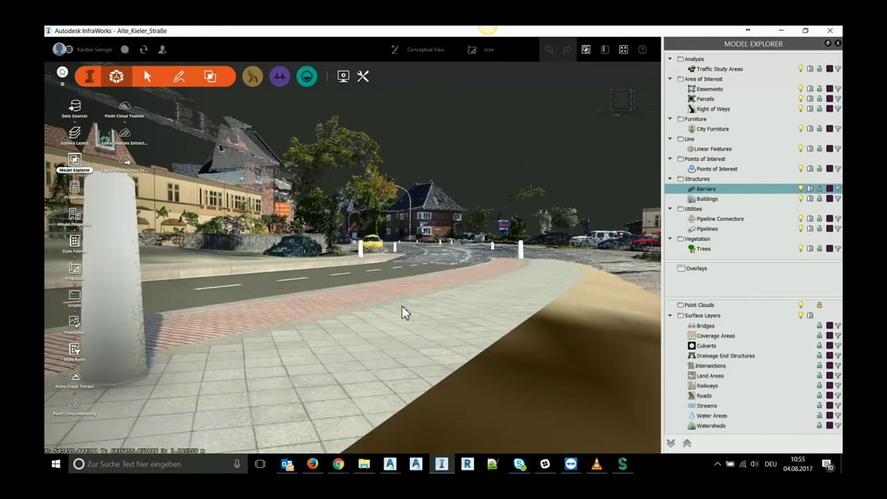
scroll(403, 308, "up", 2)
scroll(402, 306, "up", 2)
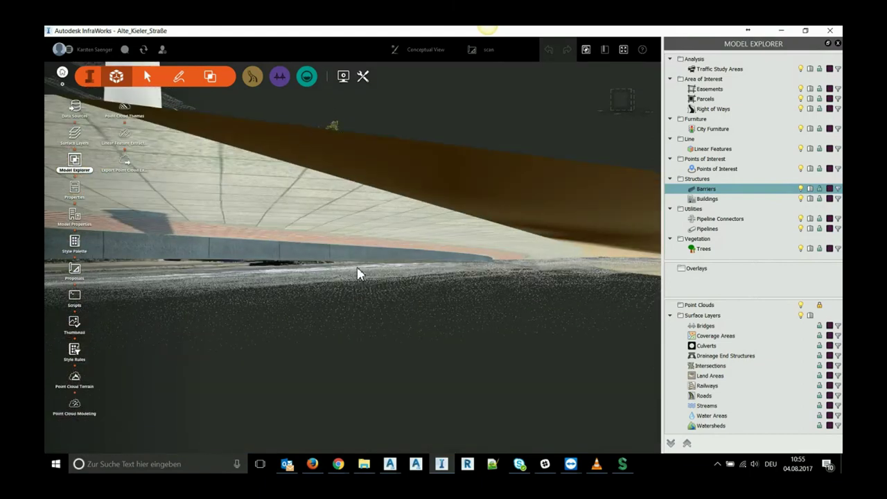
scroll(345, 282, "down", 3)
scroll(344, 305, "down", 2)
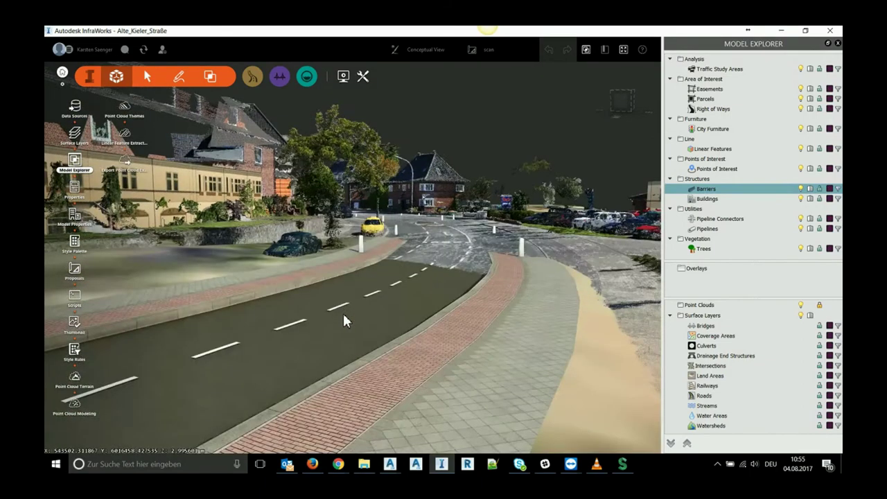
scroll(336, 339, "down", 2)
scroll(325, 357, "down", 2)
mouse_move(323, 360)
middle_mouse_down()
mouse_move(317, 376)
mouse_move(259, 382)
mouse_move(314, 329)
middle_mouse_up()
scroll(314, 327, "down", 2)
scroll(314, 327, "down", 2)
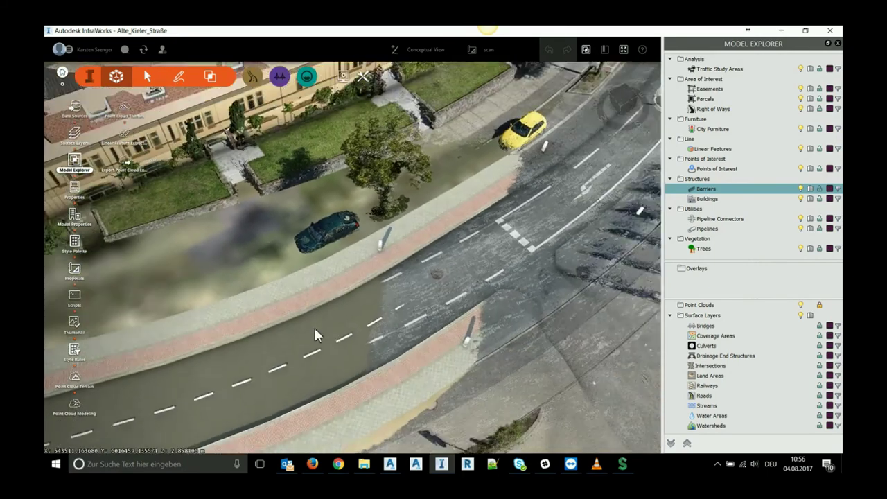
scroll(314, 327, "down", 2)
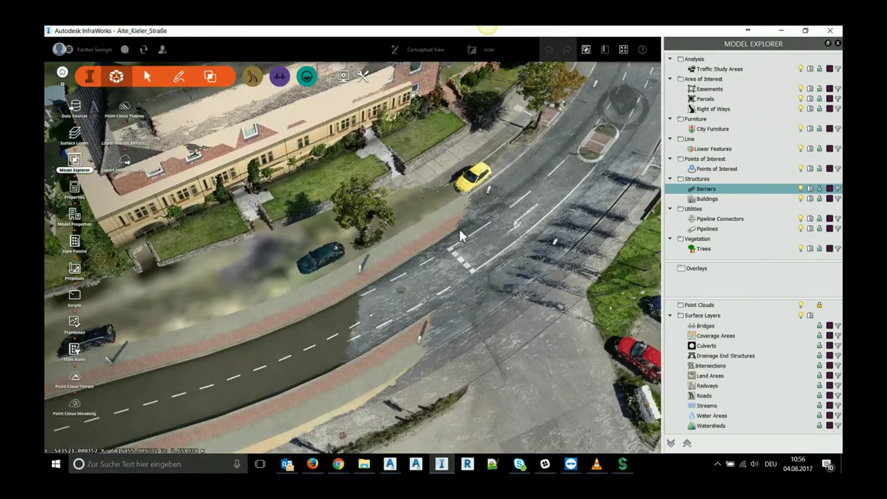
scroll(494, 73, "down", 1)
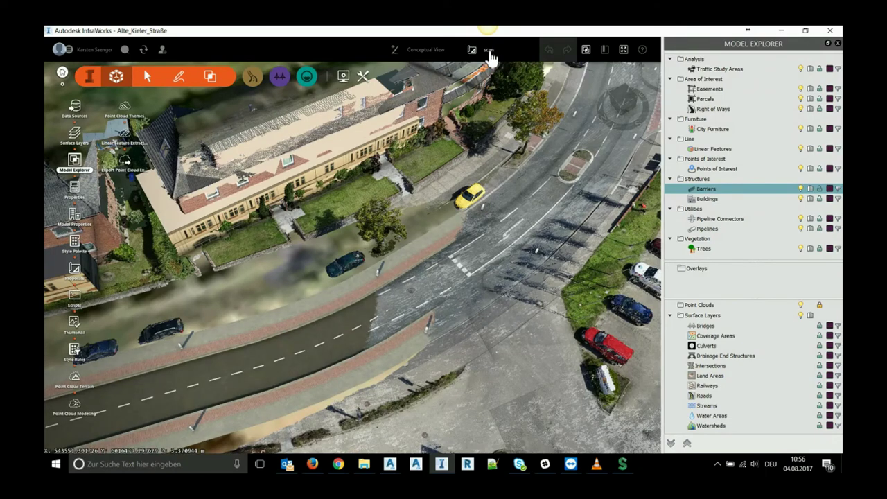
Step: Switch to ProcessedPointCloud and hide Pipelines, Points of Interest, Linear Features, the orthophoto overlay and surface layers
left_click(489, 54)
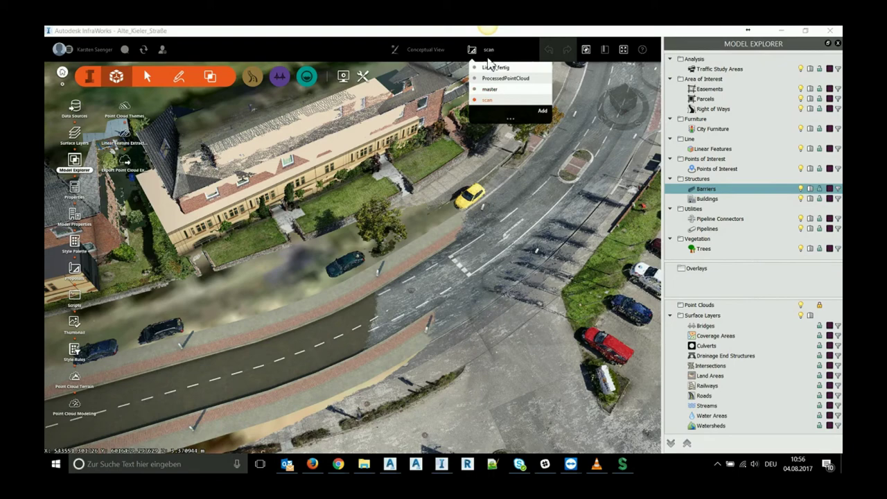
left_click(487, 81)
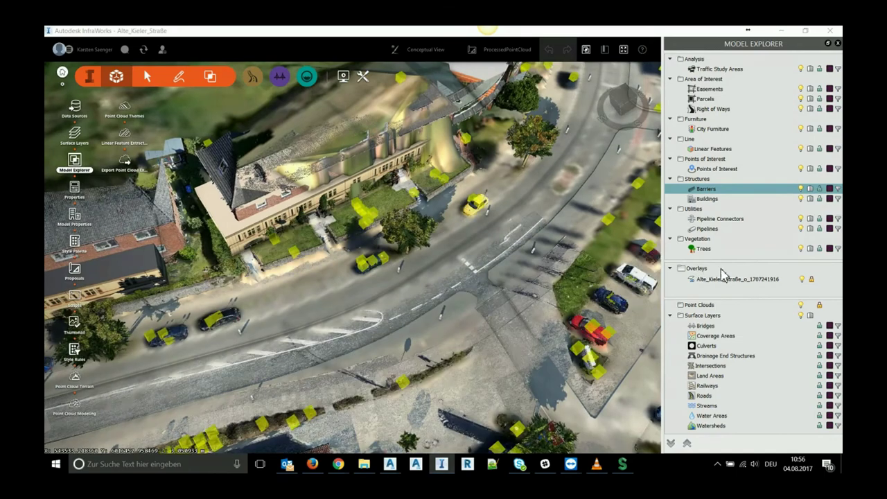
left_click(801, 228)
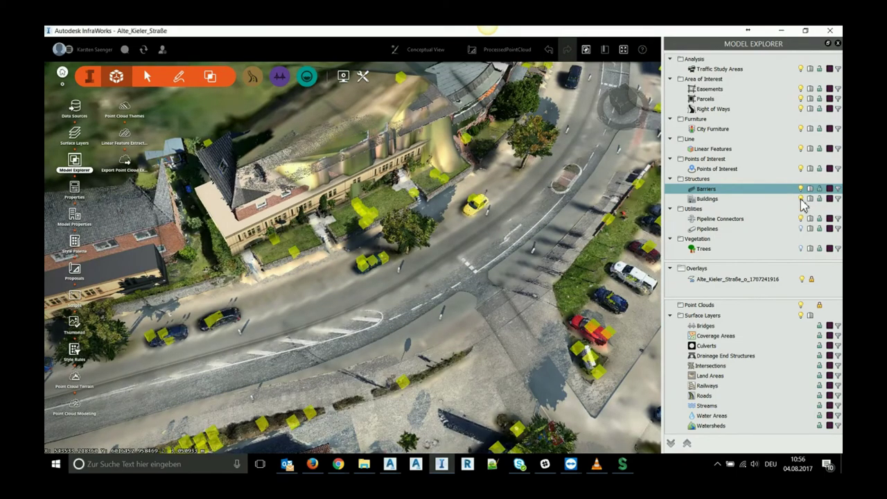
left_click(800, 168)
left_click(800, 148)
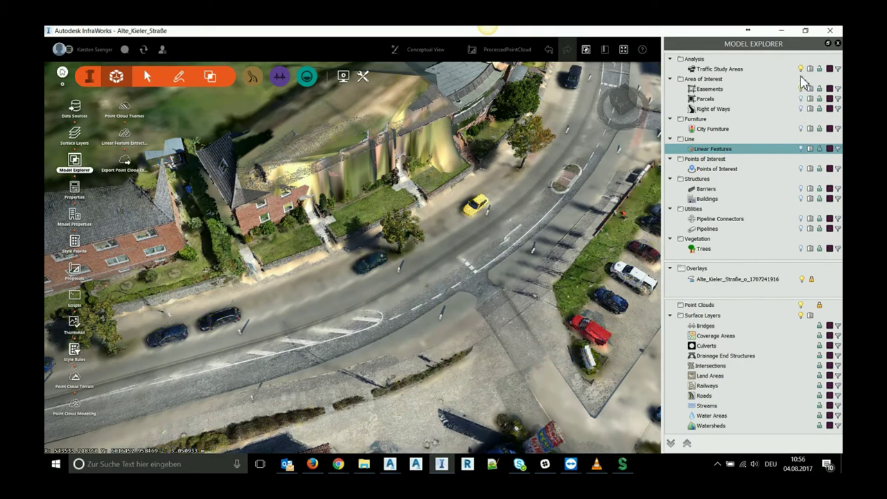
left_click(802, 280)
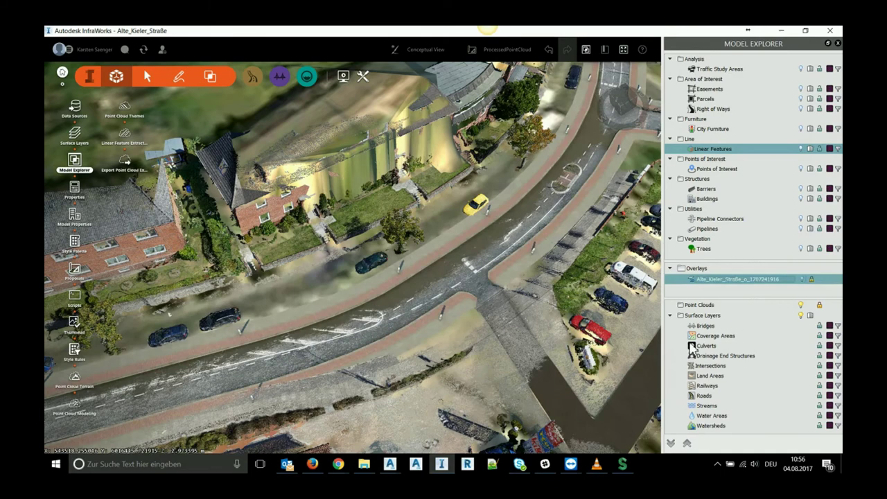
left_click(802, 315)
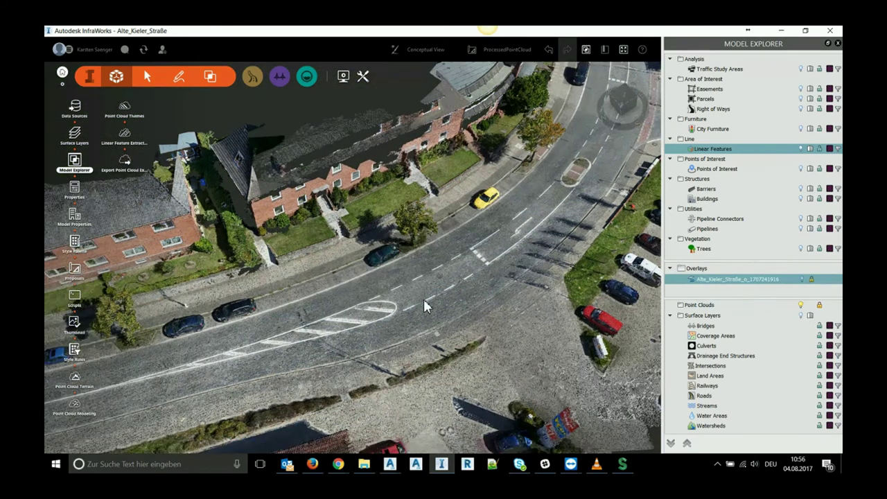
mouse_move(423, 299)
middle_mouse_down("shift")
mouse_move(400, 369)
mouse_move(471, 383)
mouse_move(498, 352)
middle_mouse_up("shift")
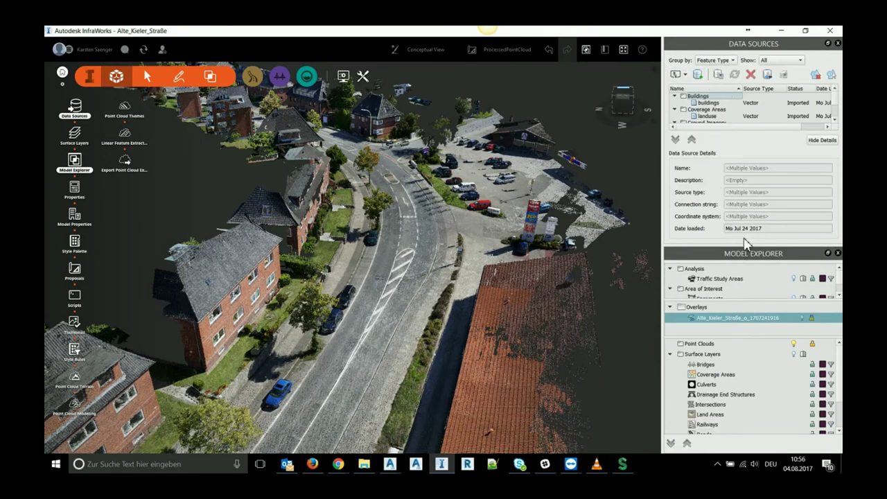
Step: Float and enlarge the Data Sources panel, check the terrain raster's details, and show surface layers again
mouse_move(755, 44)
left_mouse_down()
mouse_move(607, 88)
mouse_move(605, 70)
left_mouse_up()
left_click_drag(625, 272, 620, 434)
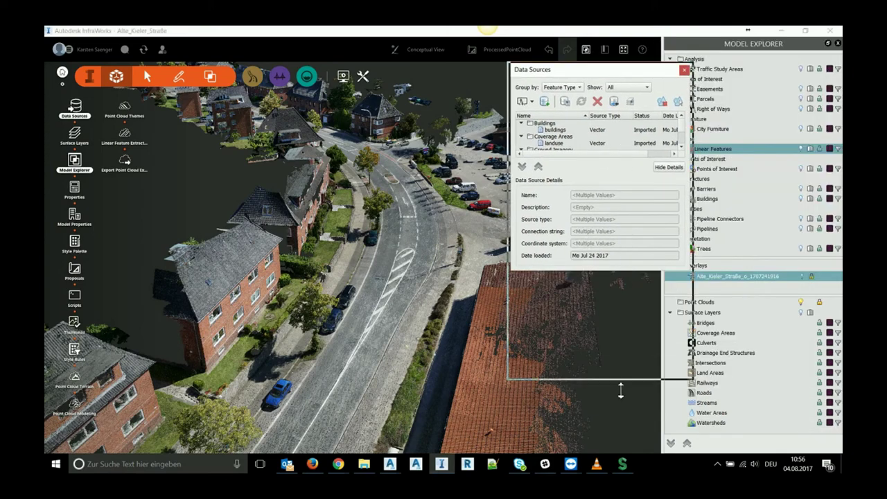
left_click(560, 237)
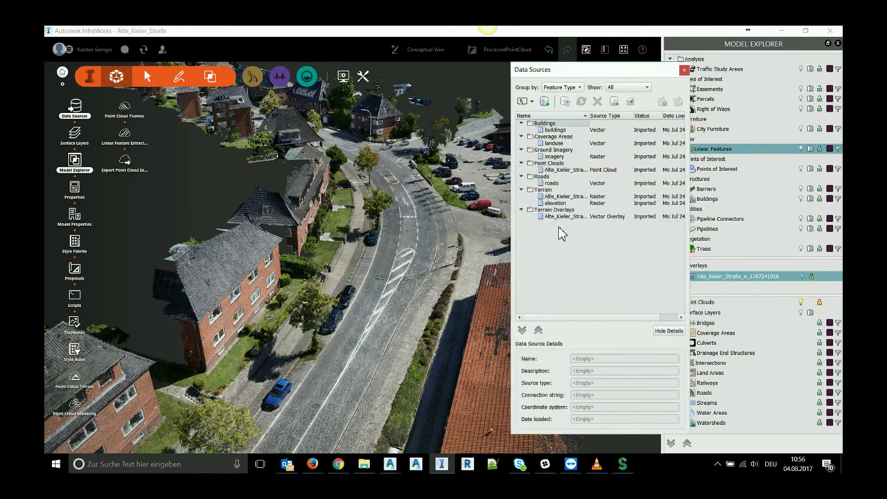
left_click(567, 197)
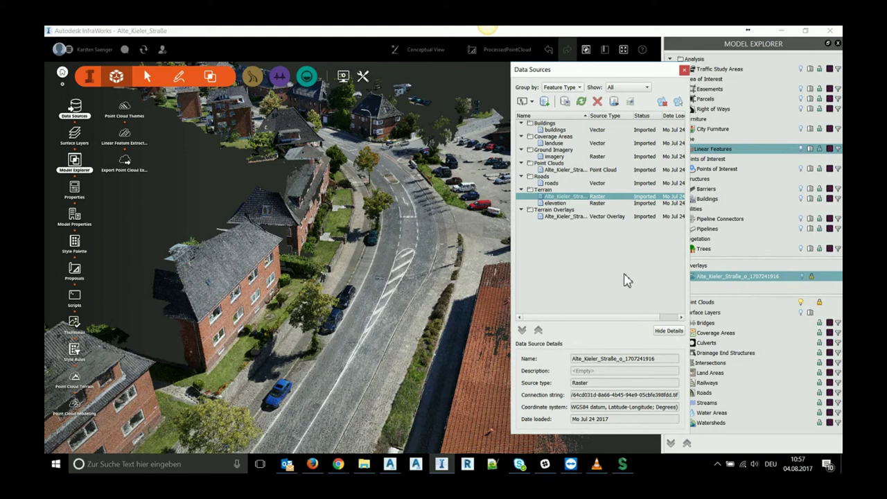
left_click(801, 313)
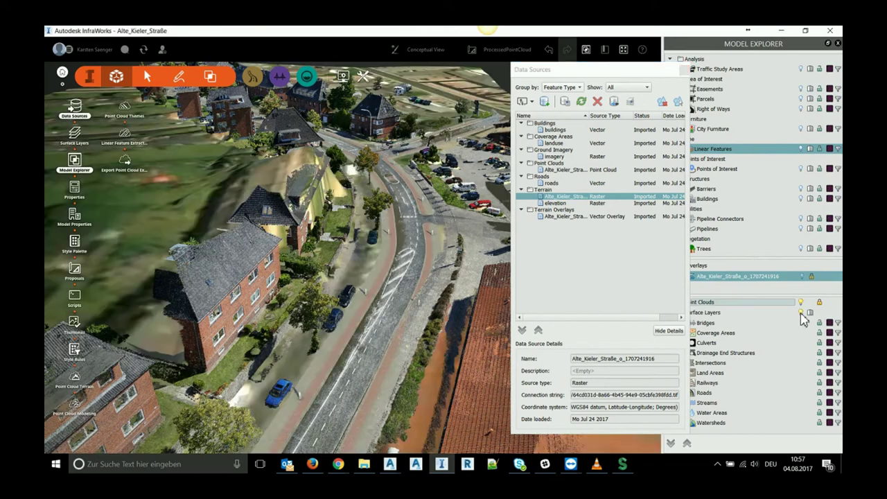
Step: Remove the elevation terrain source with confirmation, then dock Data Sources above Model Explorer
left_click(554, 205)
right_click(558, 204)
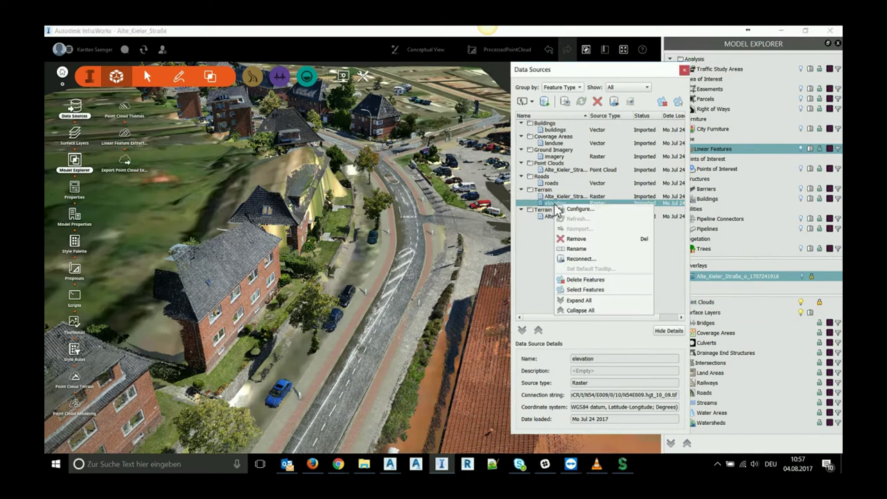
left_click(575, 239)
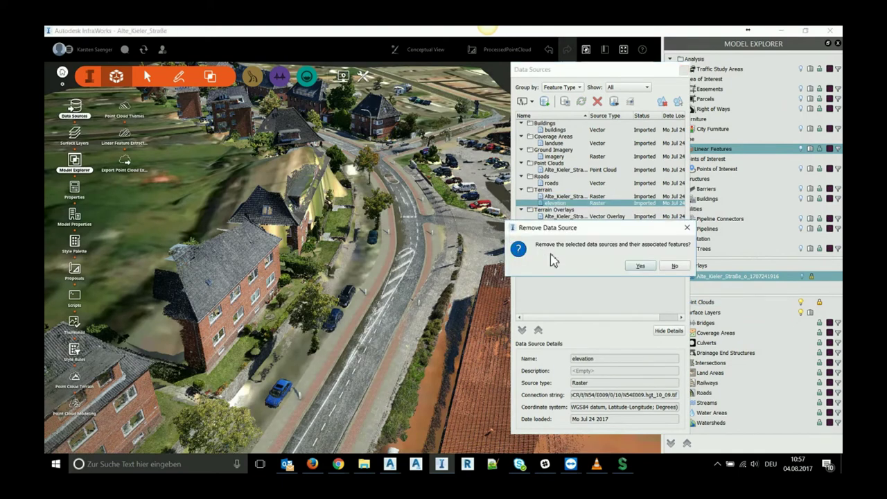
left_click(638, 268)
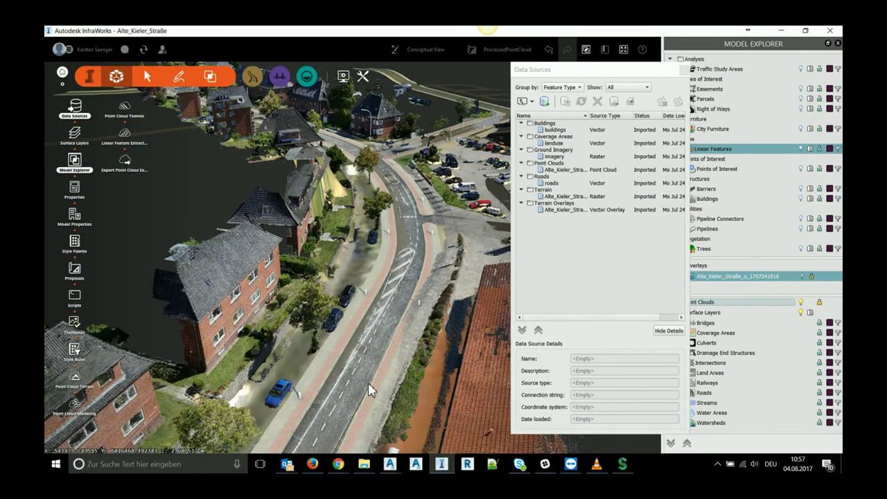
scroll(371, 390, "up", 2)
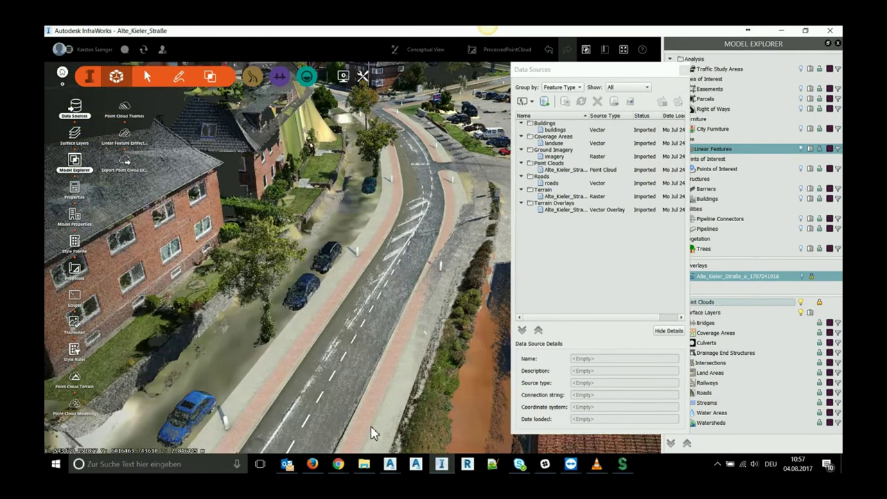
left_click_drag(402, 399, 406, 353)
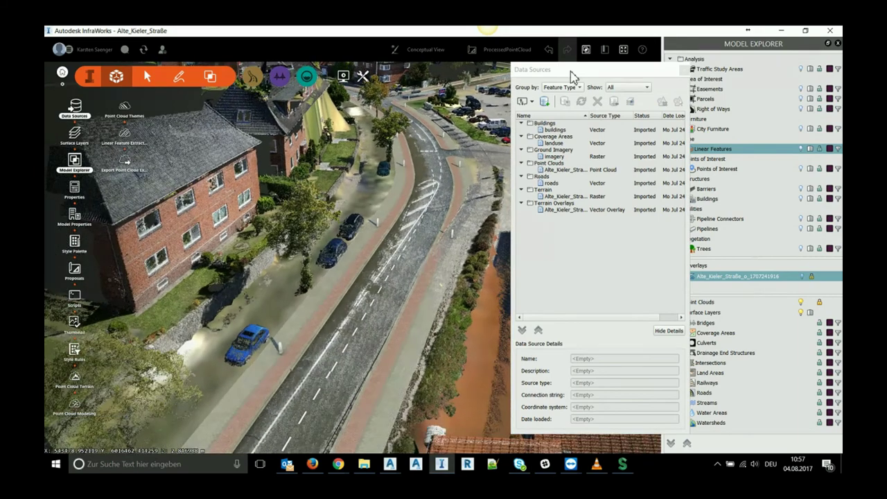
left_click_drag(571, 70, 751, 58)
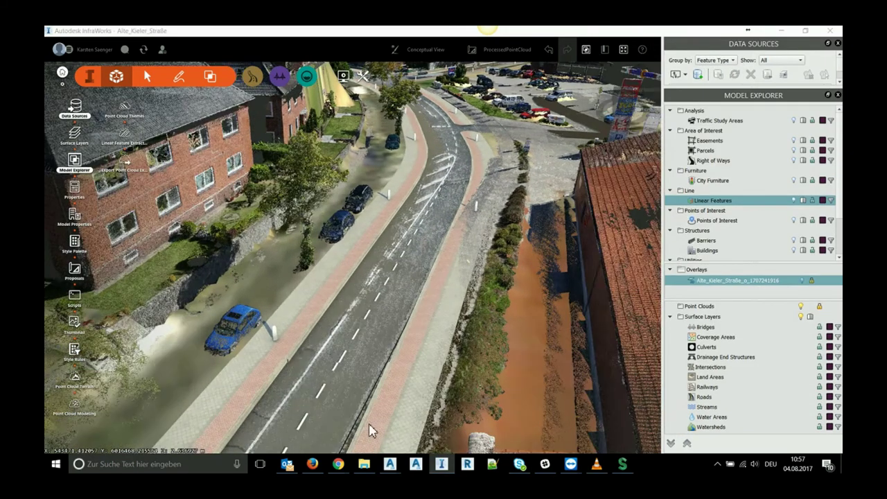
Step: Line up the view along the road, hide surface layers, and try Linear Feature Extraction, dismissing the visibility warning
mouse_move(370, 429)
left_mouse_down()
mouse_move(398, 423)
mouse_move(425, 368)
left_mouse_up()
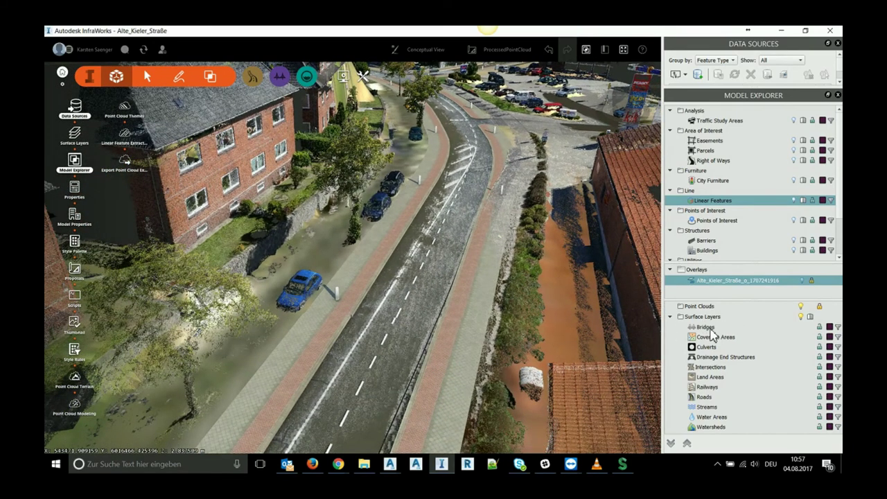
middle_click_drag(357, 423, 375, 416)
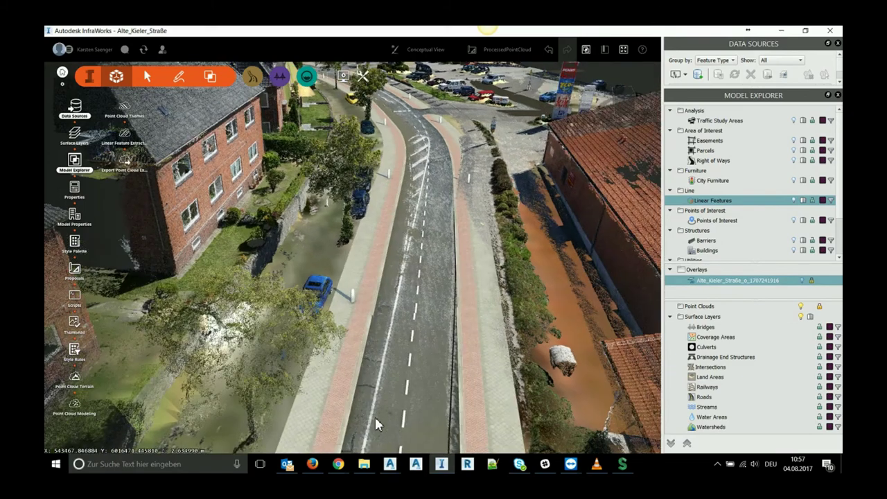
left_click(801, 318)
scroll(466, 395, "down", 5)
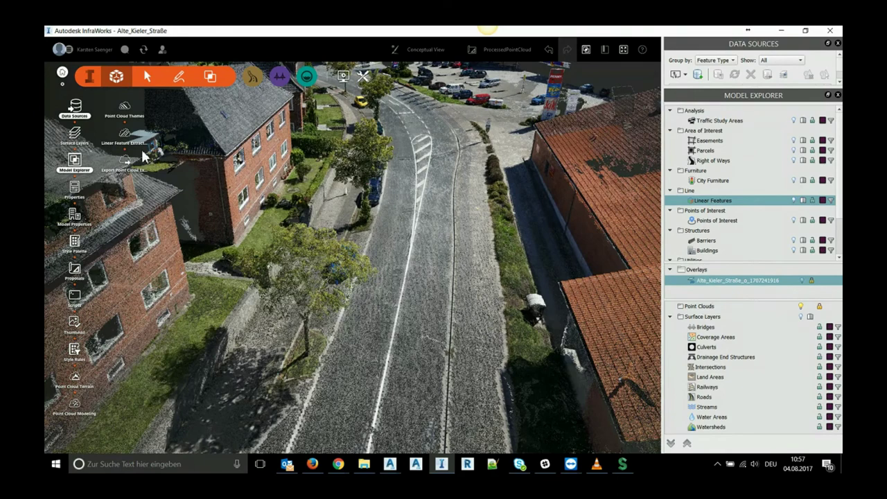
left_click(128, 139)
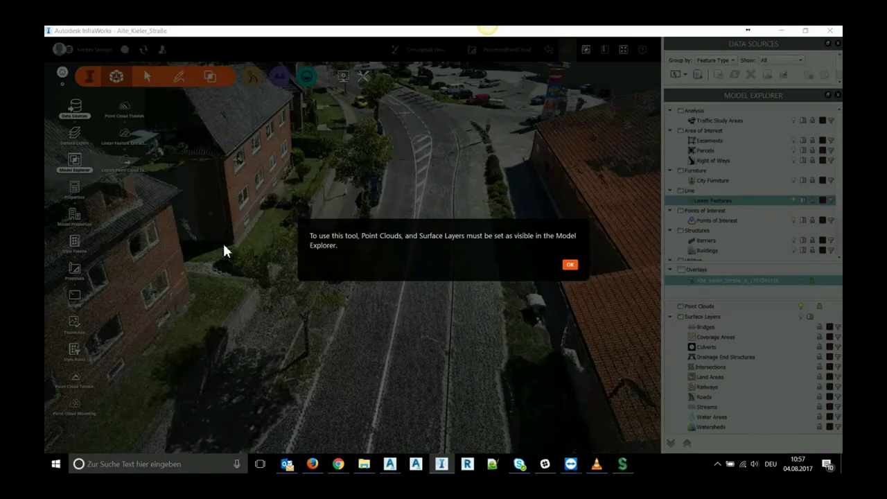
left_click(570, 266)
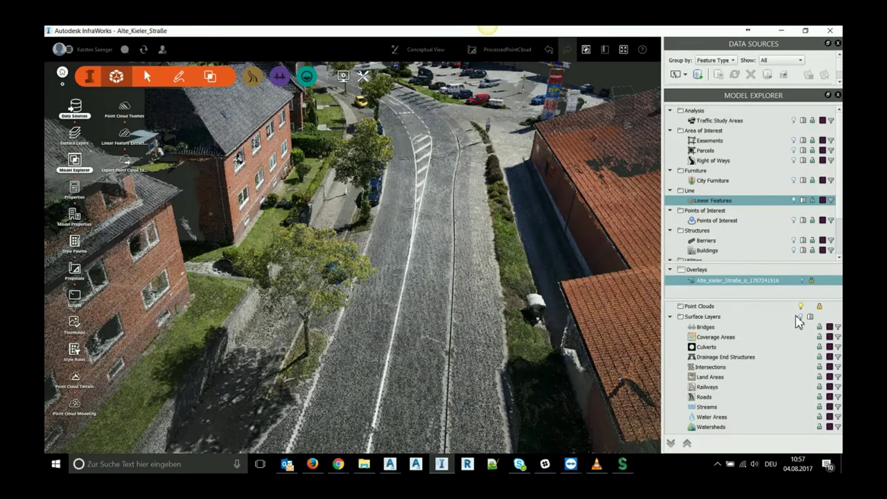
Step: Show the surface layers again and start Linear Feature Extraction with the Manual method
left_click(799, 317)
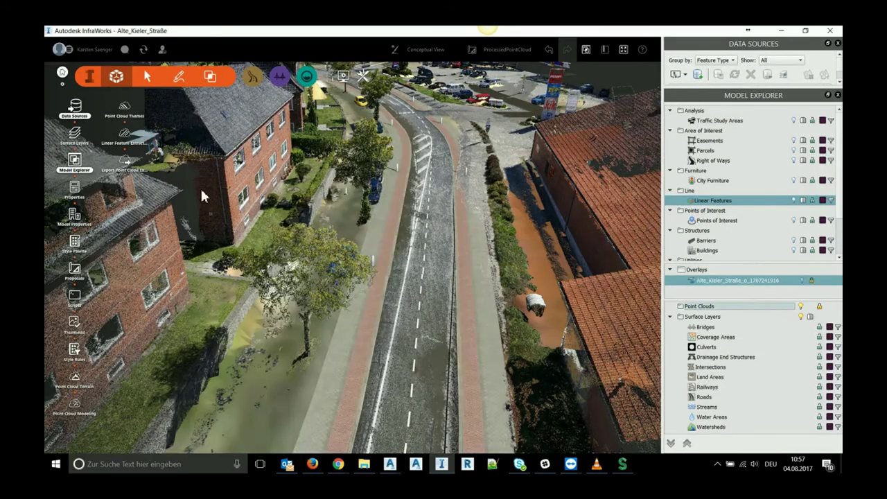
left_click(125, 139)
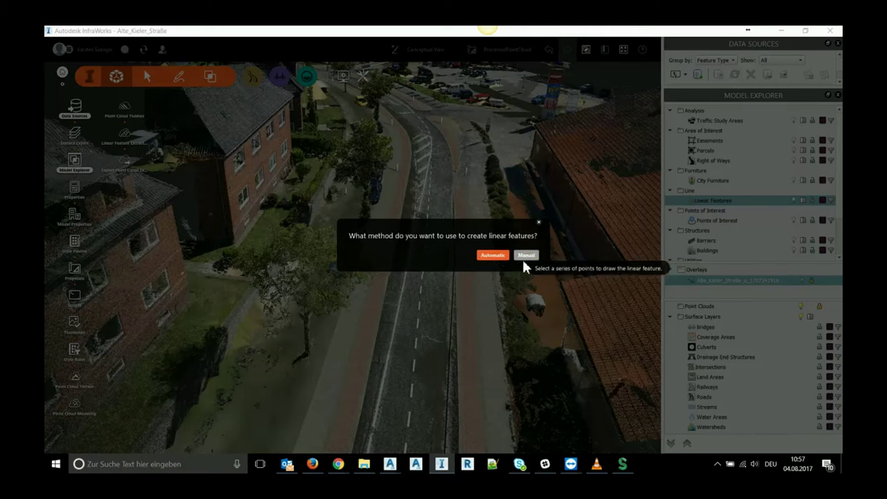
left_click(493, 257)
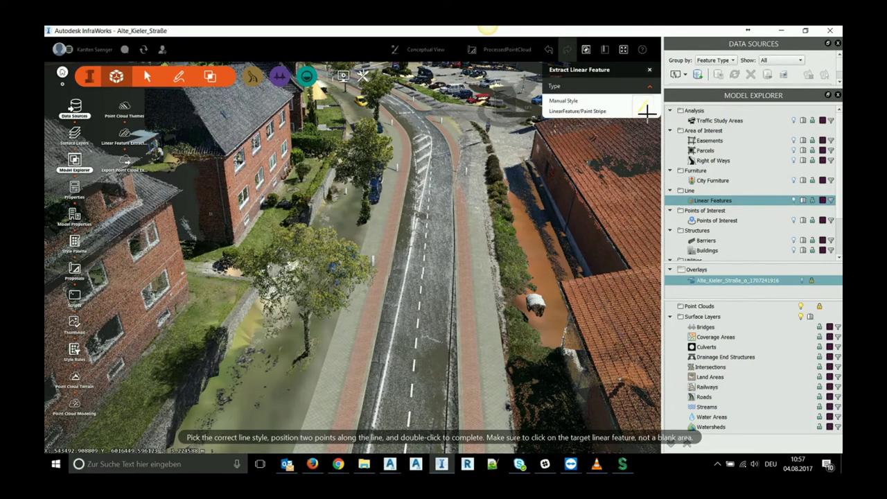
Step: Switch manual extraction to the LinearFeature/Paint Stripe style and zoom in on the lane markings
left_click(648, 111)
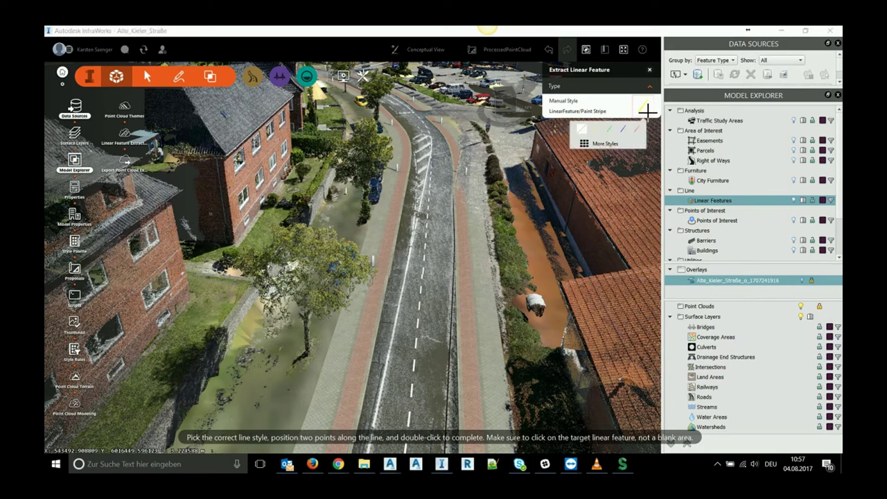
left_click(589, 149)
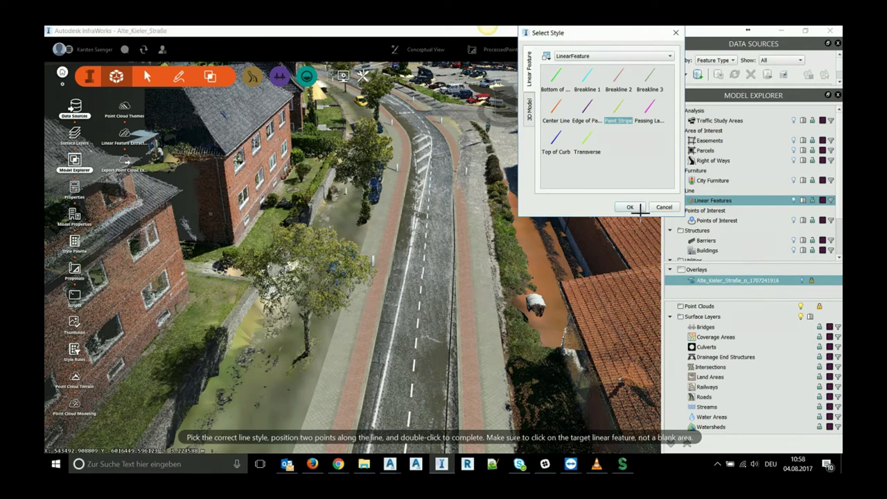
left_click(637, 209)
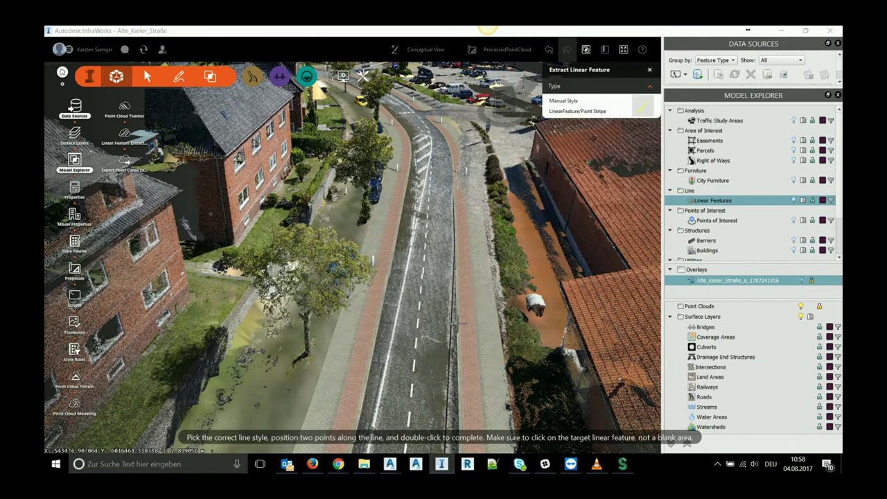
left_click_drag(484, 286, 523, 294)
scroll(375, 370, "up", 2)
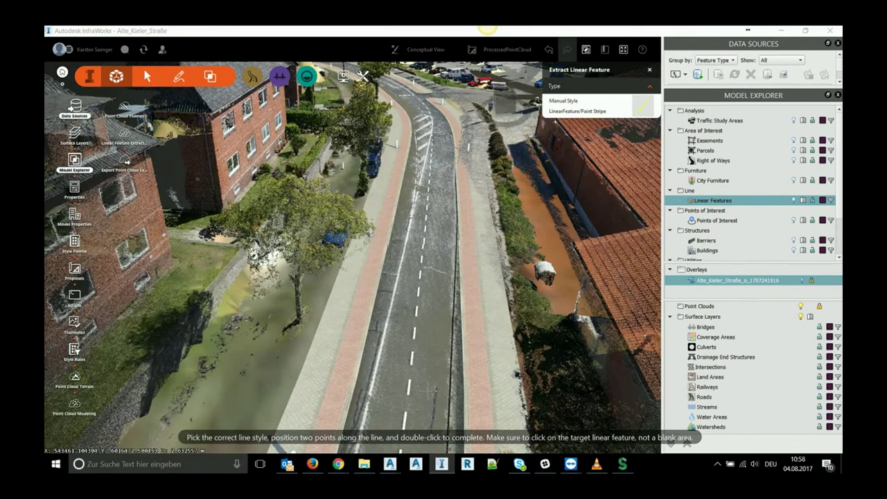
scroll(375, 370, "up", 2)
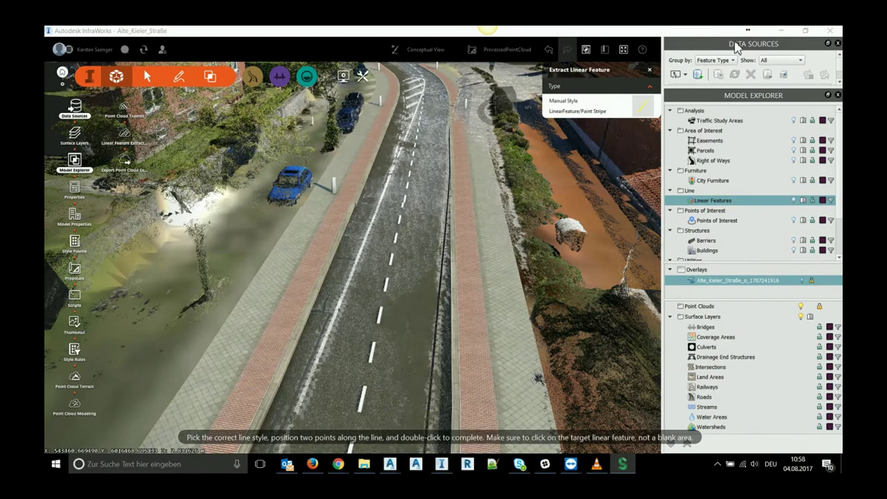
Step: Enlarge the Data Sources panel and delete the buildings data source
mouse_move(734, 43)
left_mouse_down()
mouse_move(475, 103)
mouse_move(475, 93)
left_mouse_up()
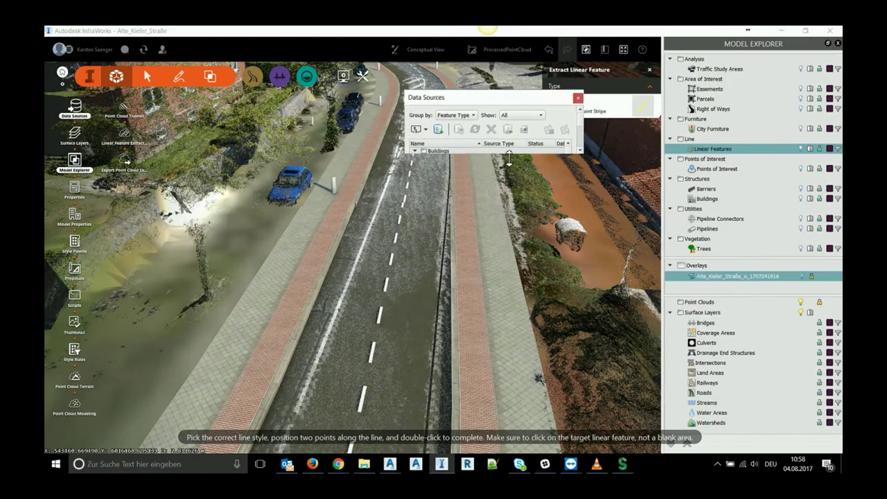
left_click_drag(509, 159, 506, 386)
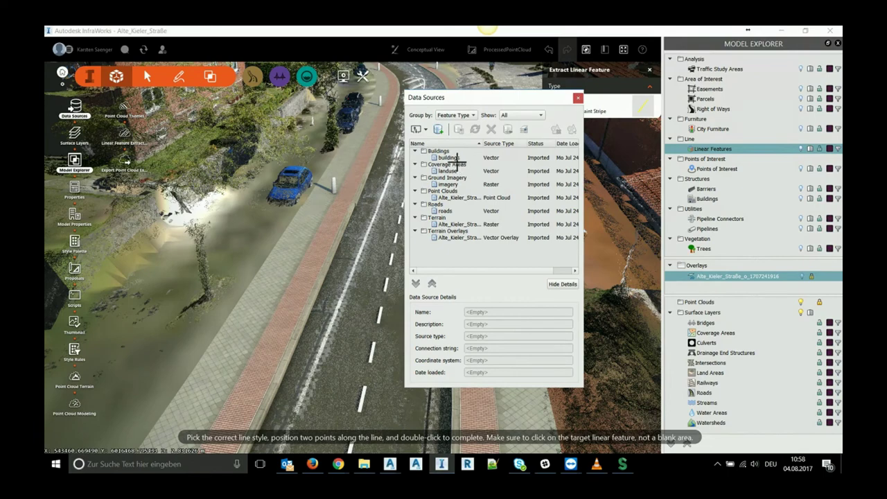
left_click(449, 158)
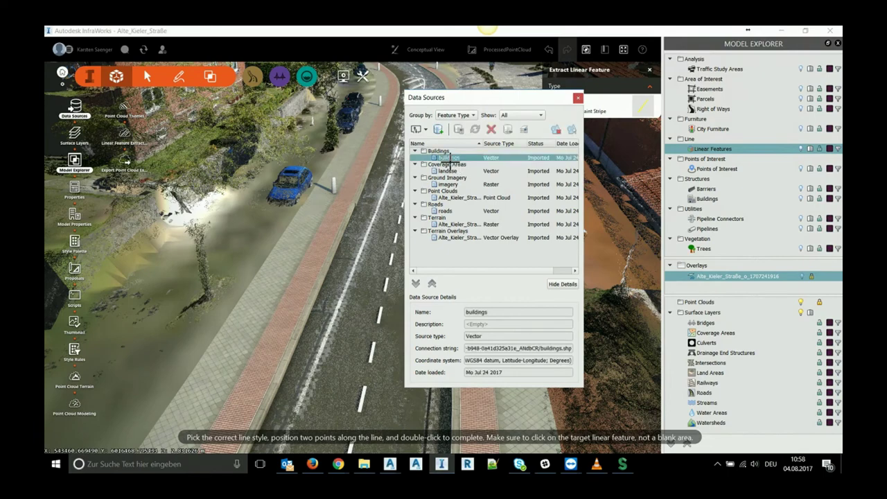
left_click(491, 130)
left_click(534, 255)
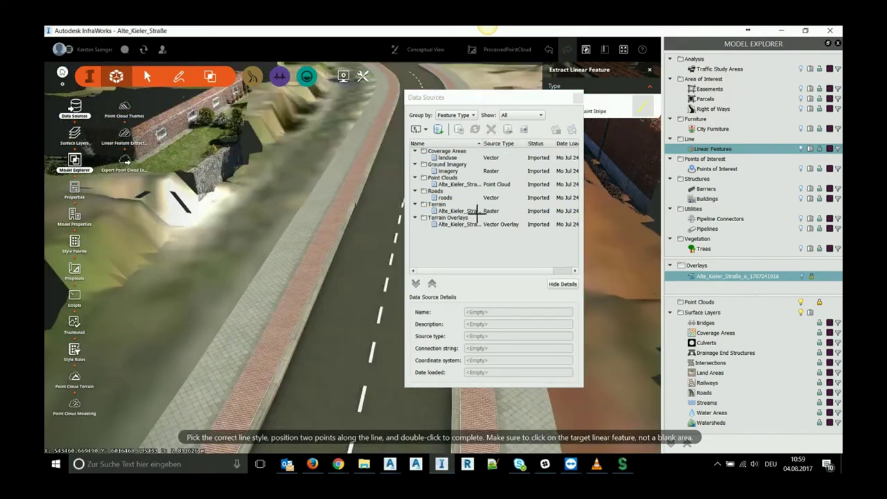
Step: Delete the roads data source and dock the Data Sources panel again
left_click(448, 198)
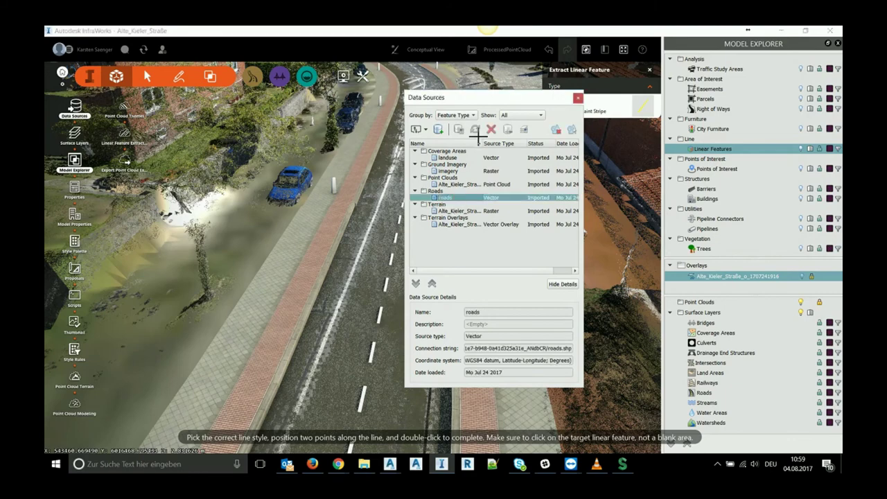
left_click(490, 130)
left_click(537, 255)
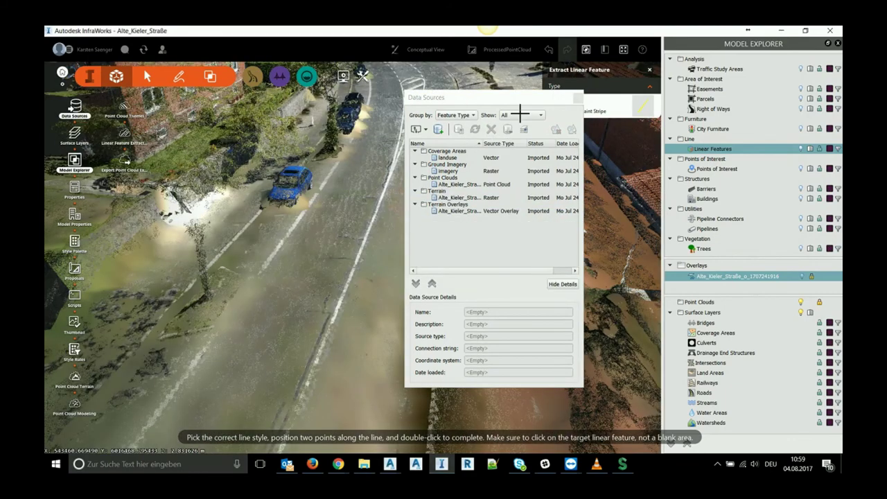
mouse_move(522, 100)
left_mouse_down()
mouse_move(783, 67)
mouse_move(750, 75)
left_mouse_up()
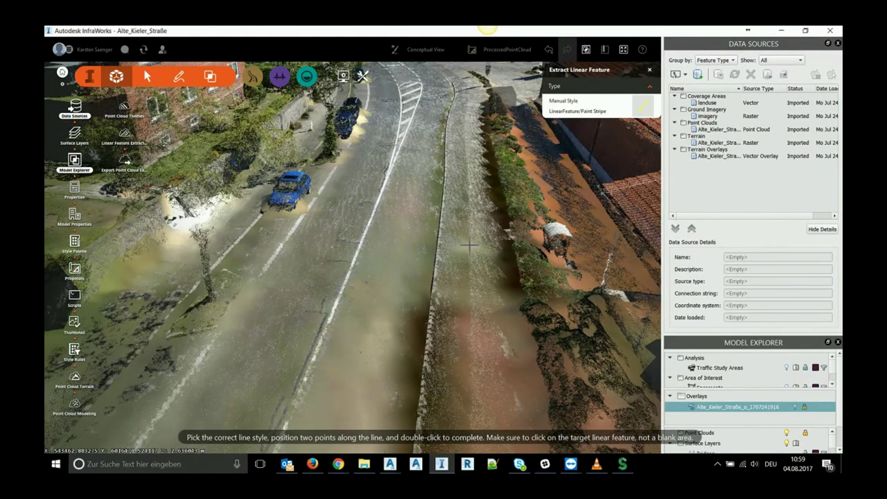
Step: Zoom out to the street between the brick houses and re-pick the Paint Stripe style
scroll(436, 309, "down", 3)
scroll(436, 310, "down", 5)
scroll(444, 347, "down", 3)
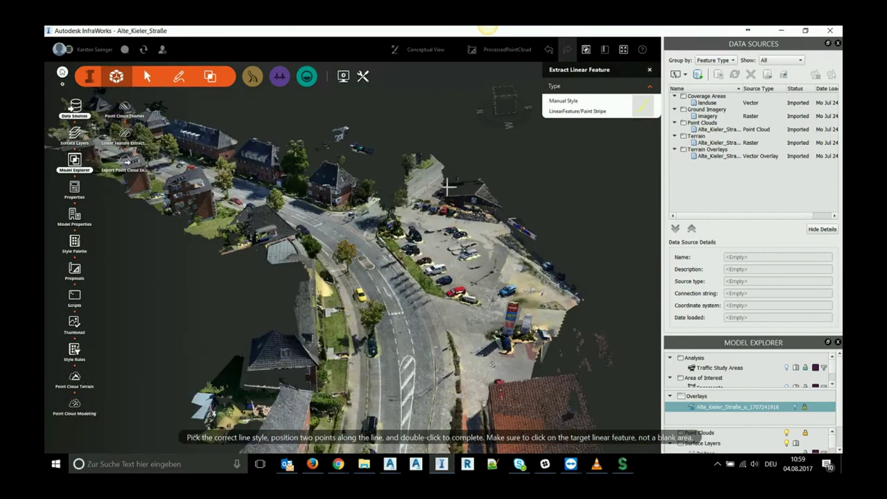
scroll(305, 173, "down", 1)
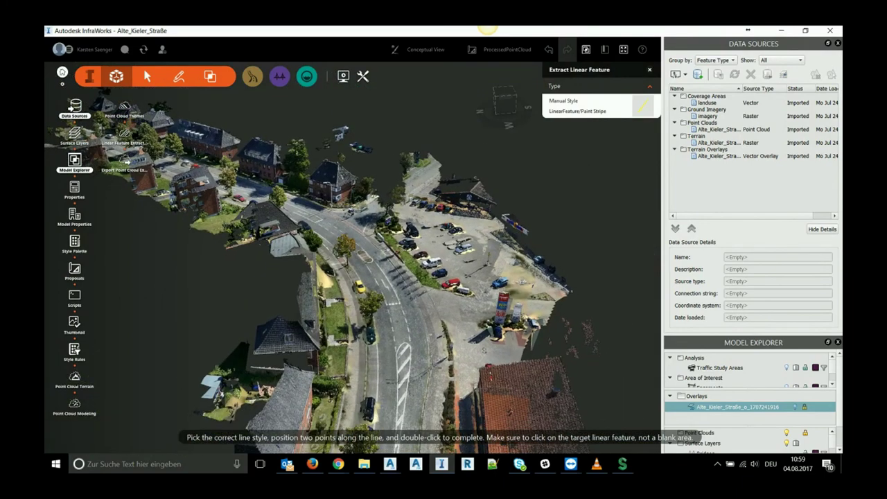
scroll(305, 173, "down", 1)
scroll(305, 173, "down", 1)
mouse_move(499, 367)
middle_mouse_down()
mouse_move(482, 159)
mouse_move(518, 179)
middle_mouse_up()
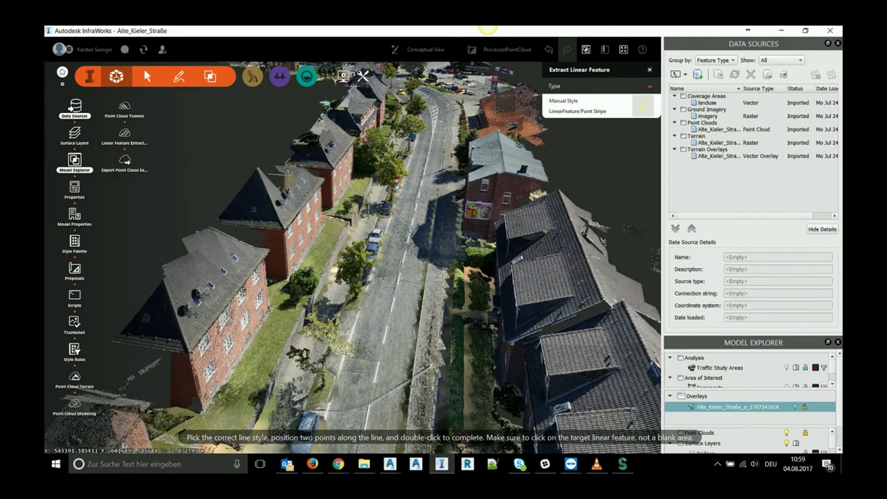
left_click(639, 112)
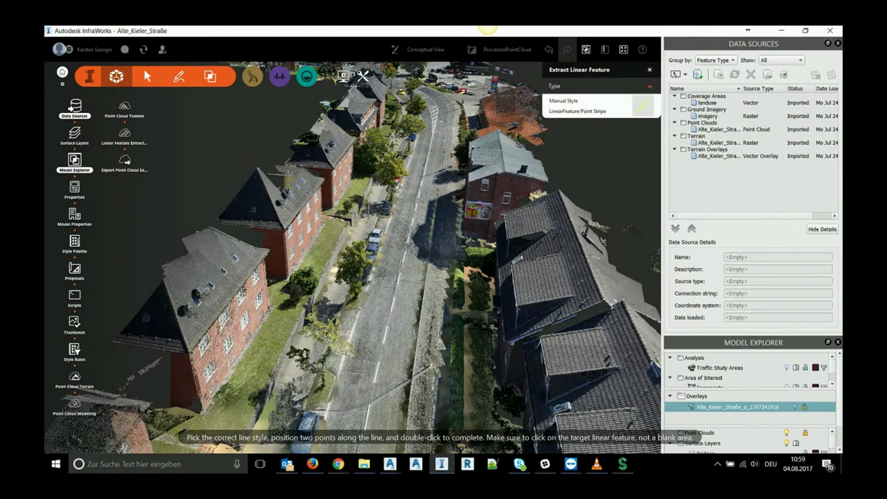
Step: Pick two points along the dashed centre stripe and run automatic Paint Stripe extraction
scroll(377, 394, "up", 3)
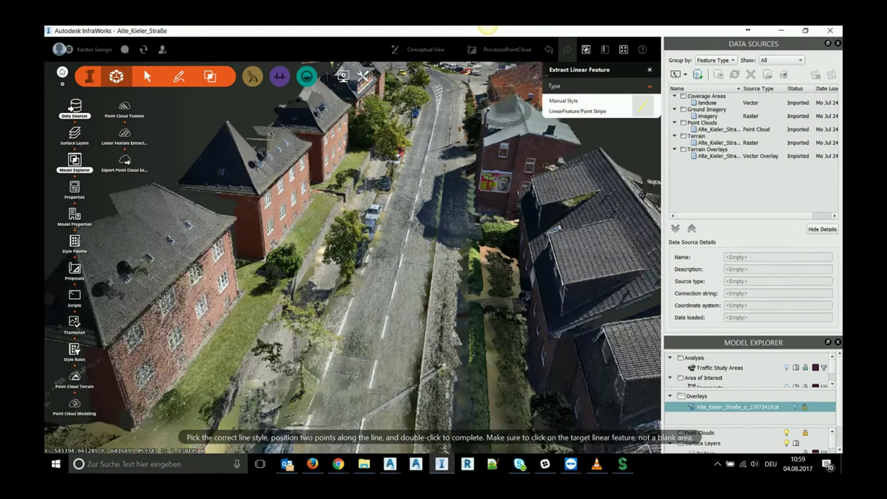
left_click(372, 384)
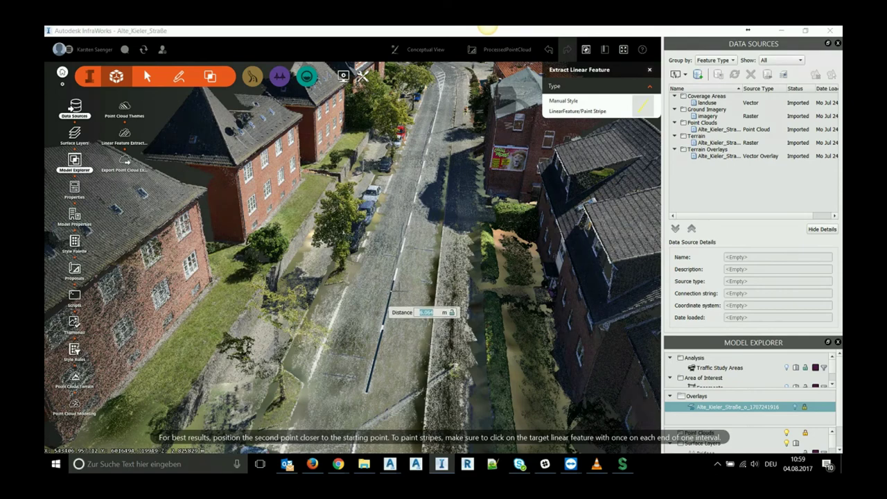
left_click(396, 291)
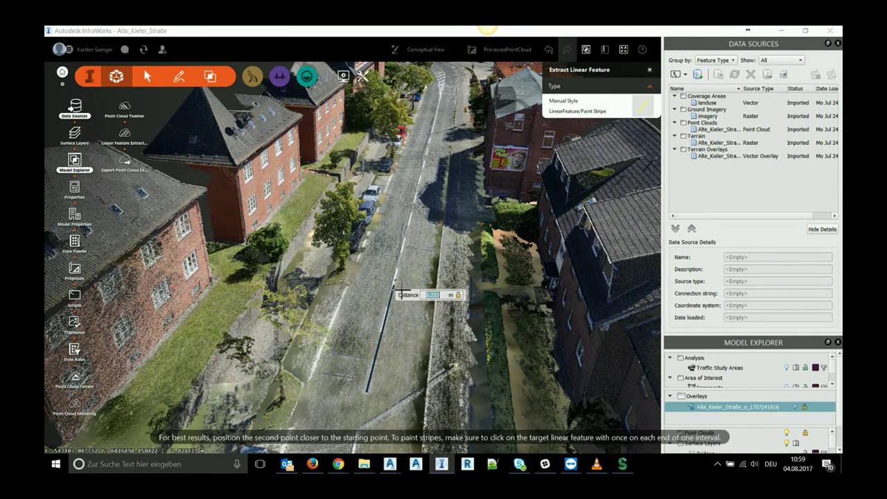
left_click(398, 293)
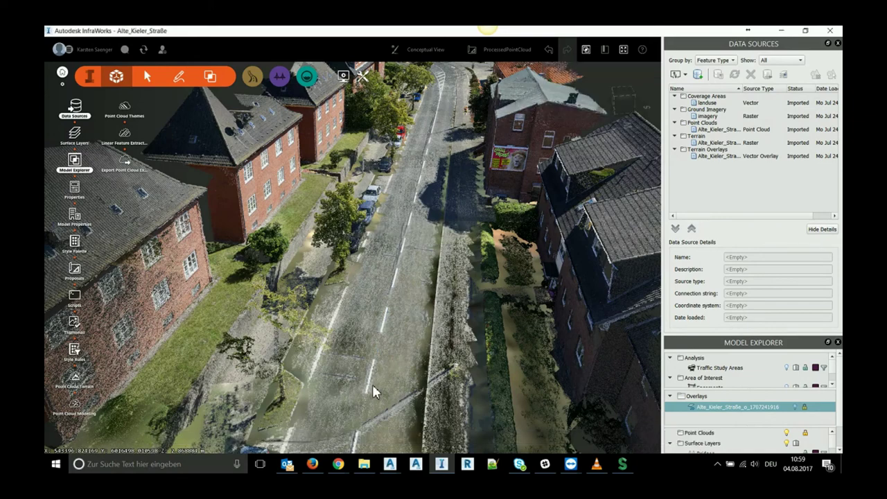
Step: Show the Linear Features layer and select the extracted centre line to view its Paint Stripe properties
scroll(373, 386, "down", 1)
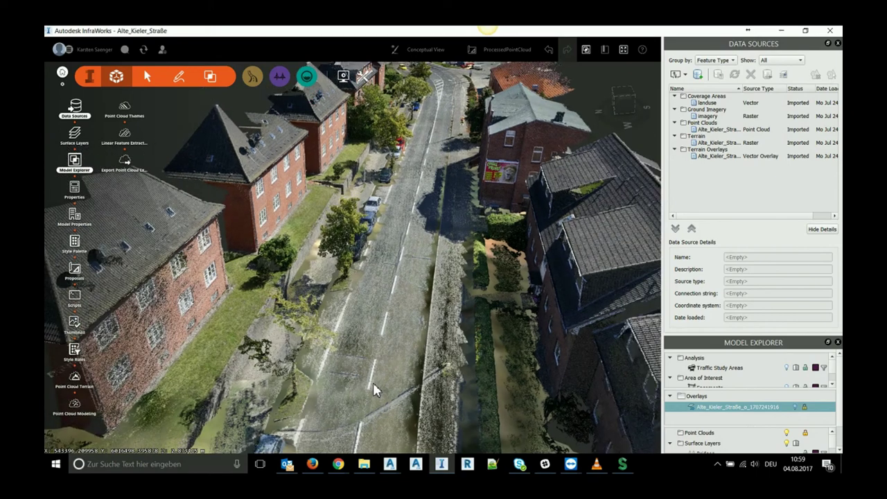
scroll(374, 385, "down", 2)
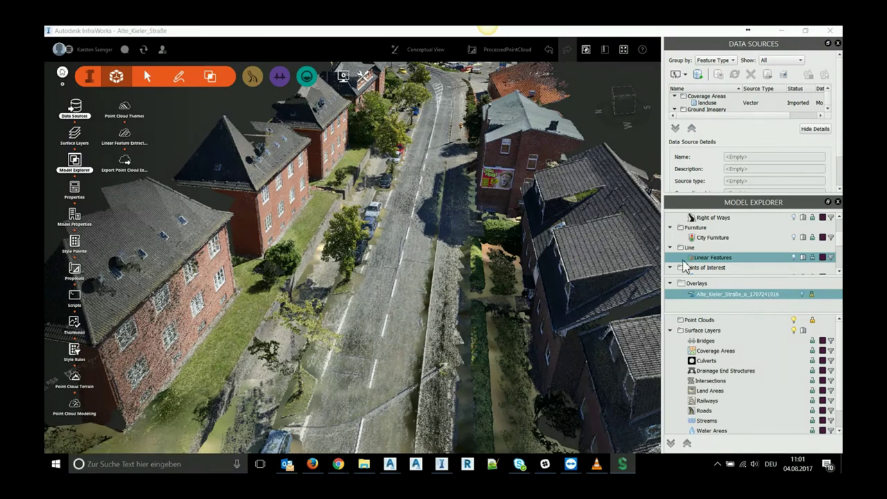
left_click(794, 257)
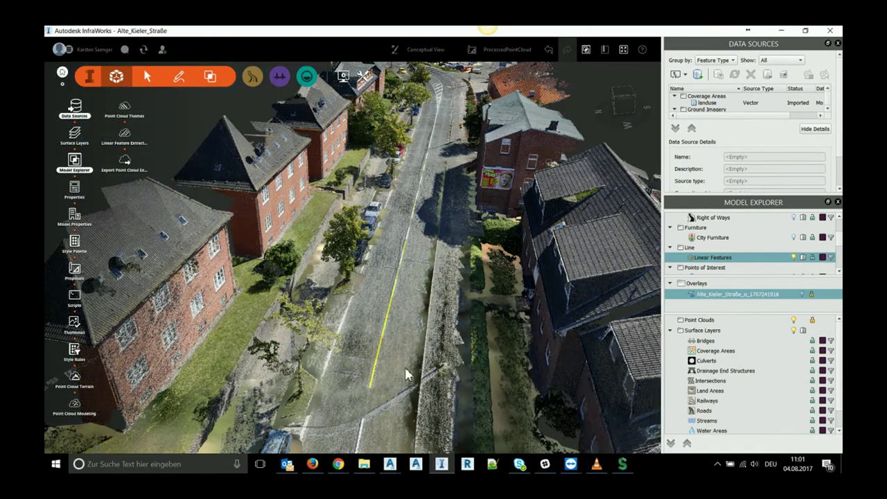
scroll(373, 386, "up", 3)
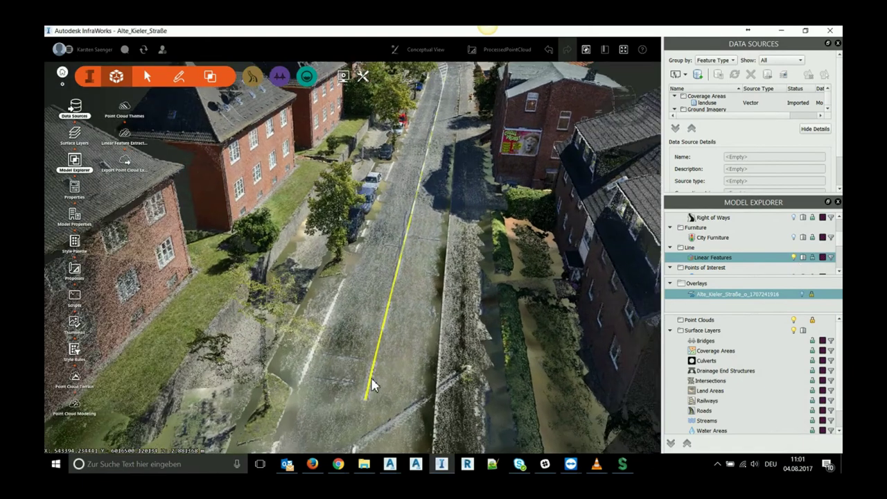
scroll(373, 386, "up", 2)
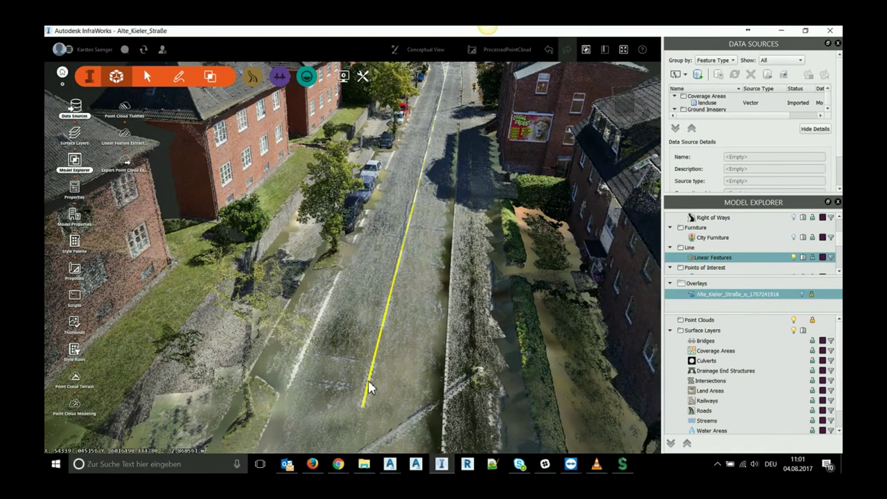
left_click(368, 388)
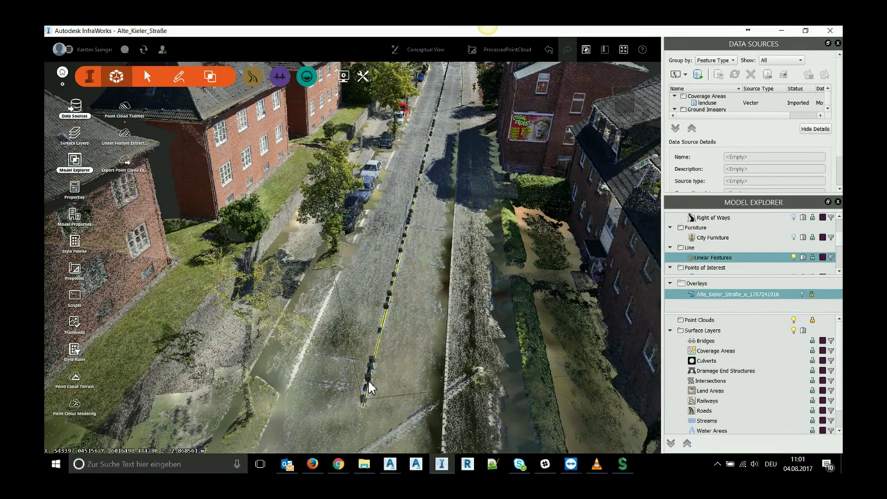
Step: Turn on the aerial overlay imagery and tilt to a top-down view of the centre line
left_click(803, 295)
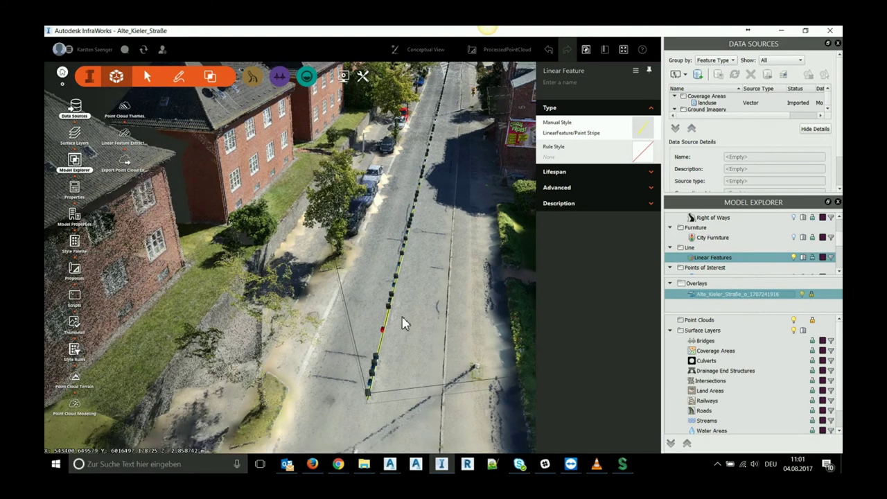
scroll(406, 386, "up", 3)
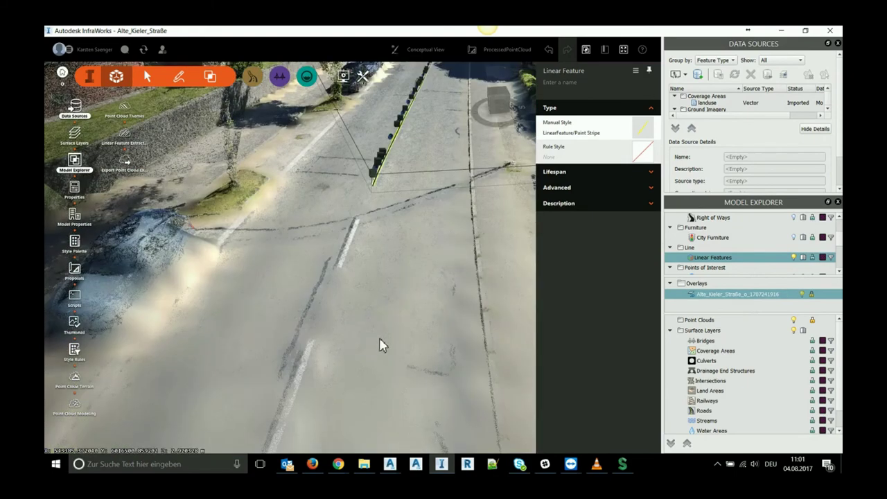
scroll(385, 255, "down", 3)
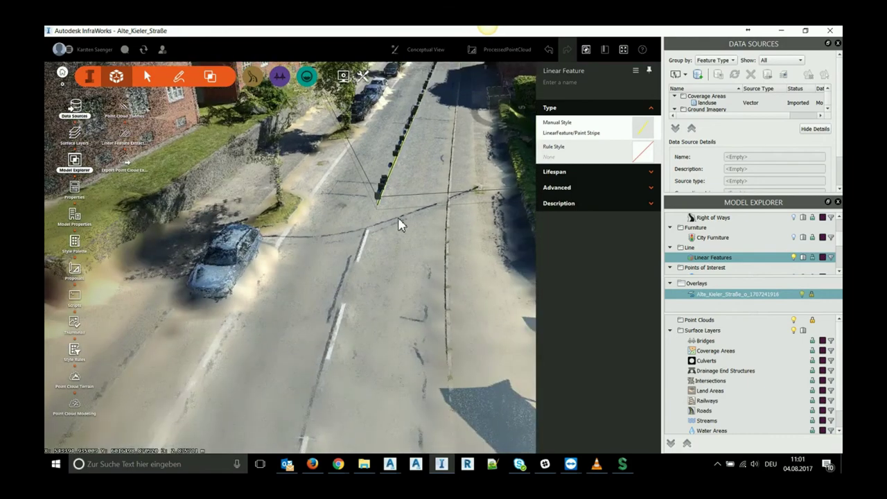
scroll(373, 254, "up", 1)
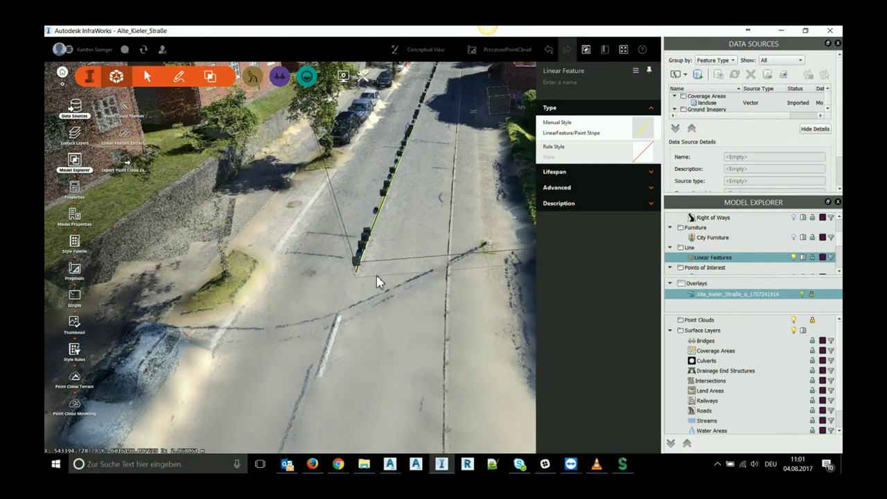
mouse_move(376, 282)
middle_mouse_down()
mouse_move(382, 254)
mouse_move(382, 307)
middle_mouse_up()
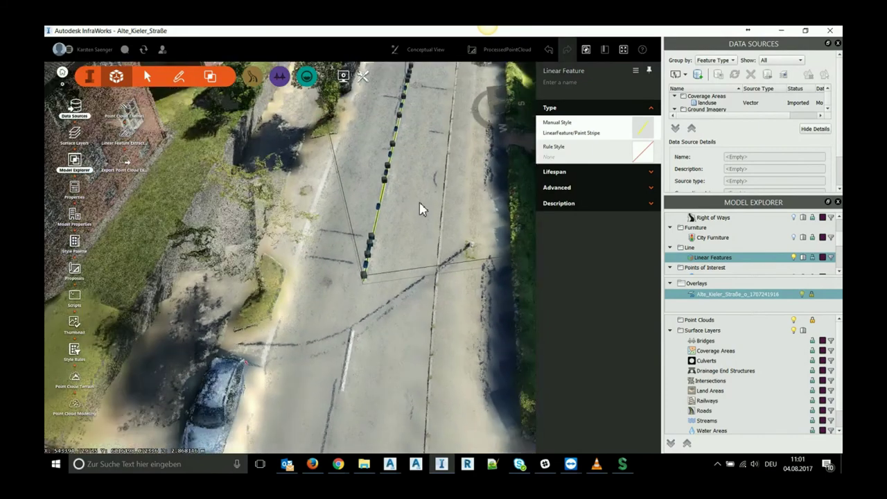
scroll(422, 208, "down", 2)
scroll(421, 200, "down", 2)
scroll(426, 192, "down", 2)
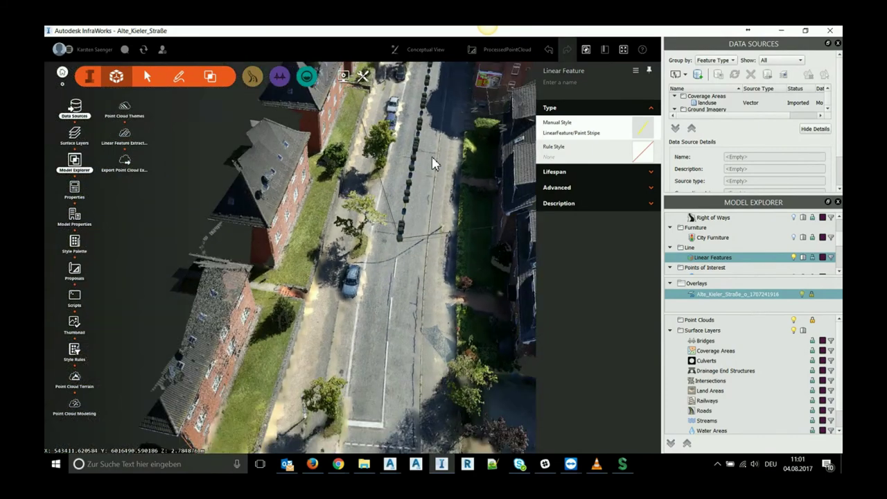
Step: Follow the extracted centre line along the street to the parked cars section
middle_click_drag(436, 134, 396, 430)
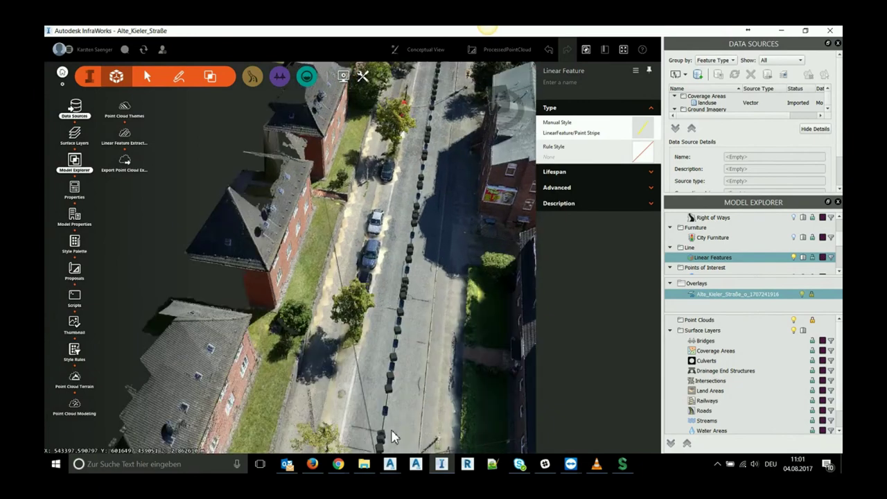
middle_click_drag(416, 134, 385, 326)
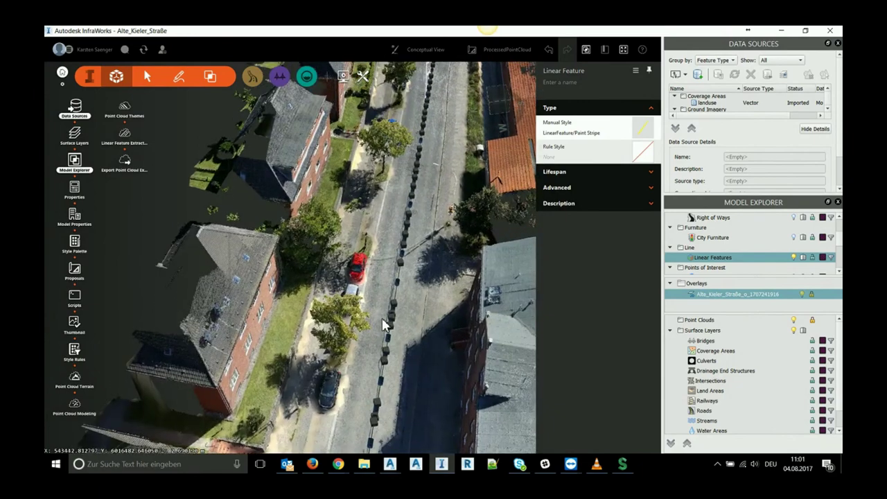
scroll(385, 326, "down", 2)
scroll(384, 325, "down", 1)
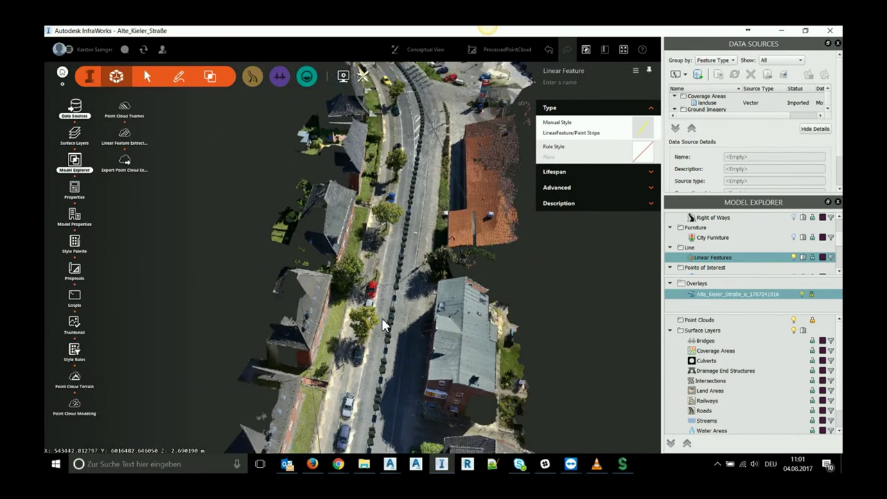
scroll(385, 325, "down", 1)
scroll(387, 351, "up", 1)
scroll(387, 352, "up", 1)
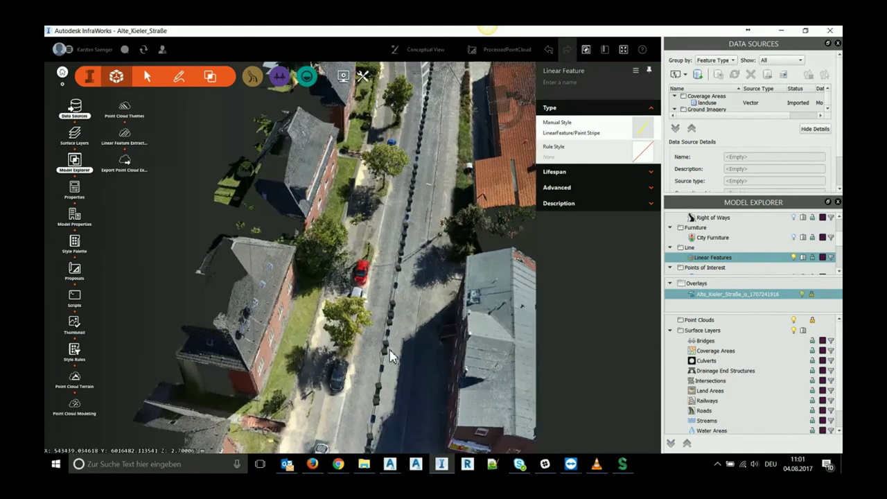
scroll(387, 352, "up", 1)
scroll(387, 352, "up", 1)
middle_click_drag(387, 352, 398, 212)
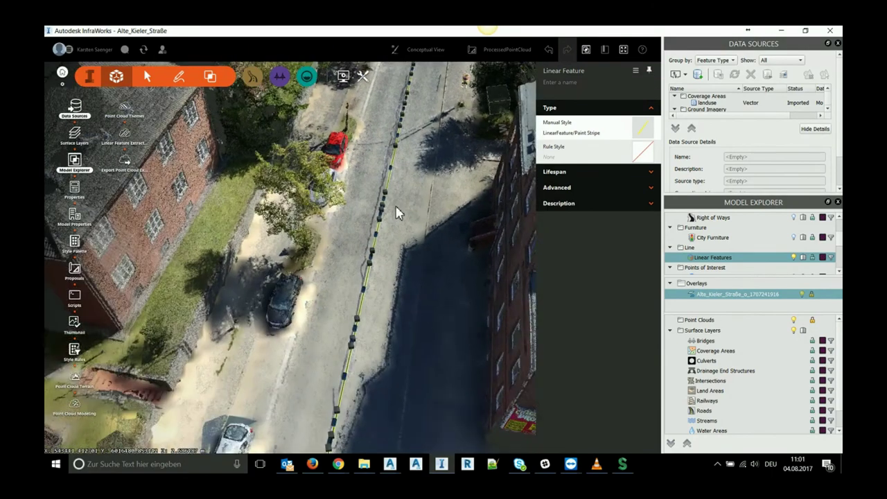
scroll(341, 388, "up", 1)
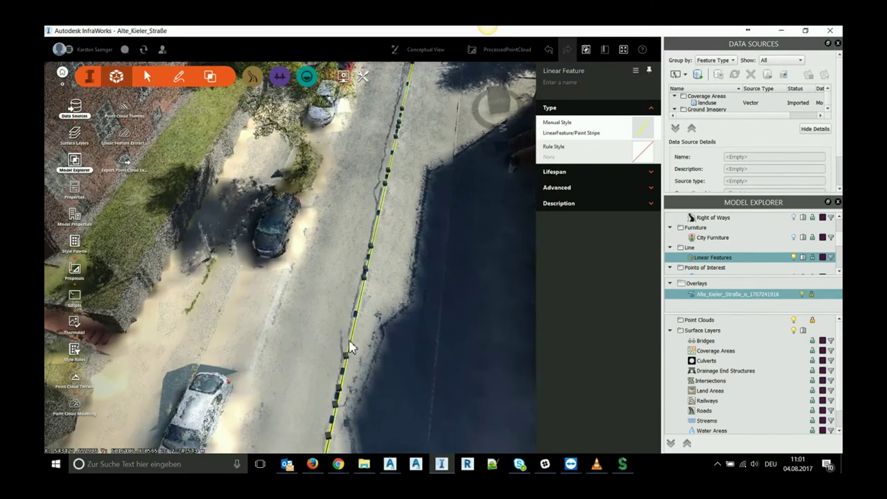
Step: Create 22 m transverse lines on the centre line, spaced 10 m with 3 m vertex spacing
right_click(353, 348)
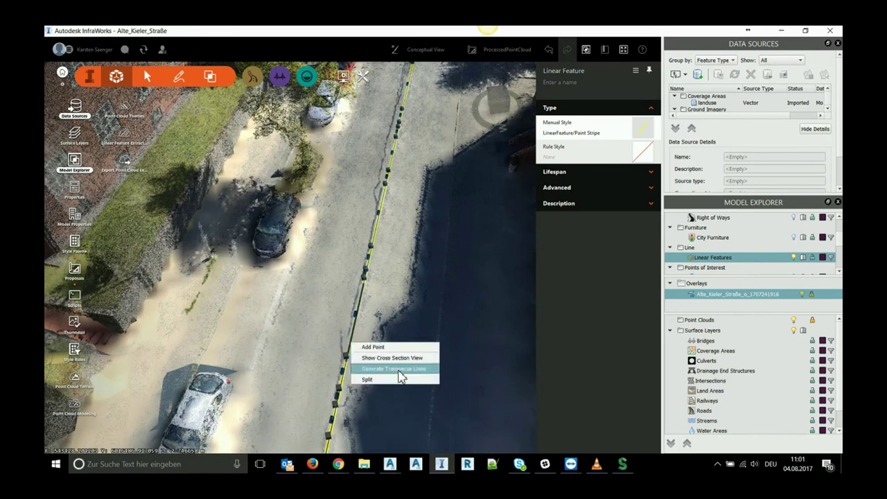
left_click(407, 369)
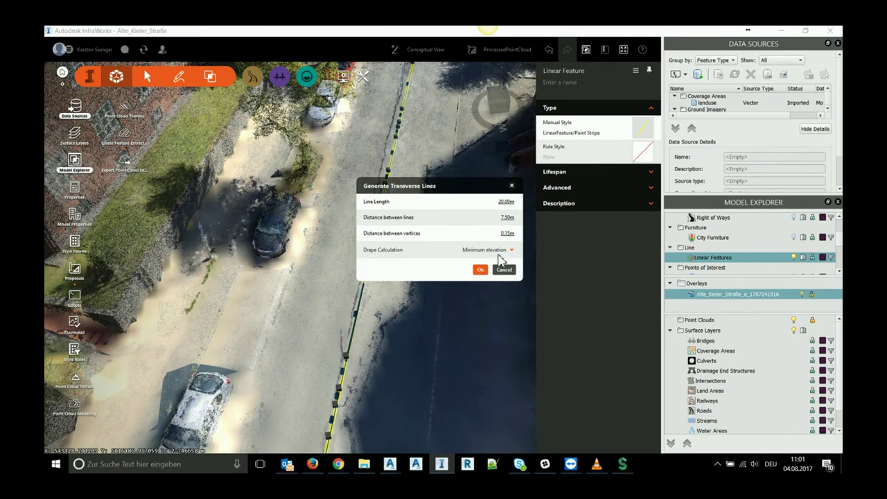
left_click(511, 221)
type("10m")
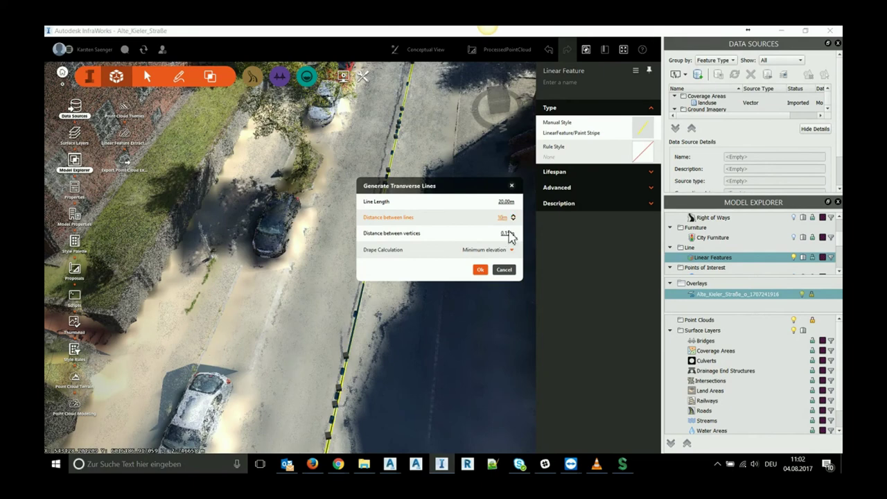
left_click(510, 236)
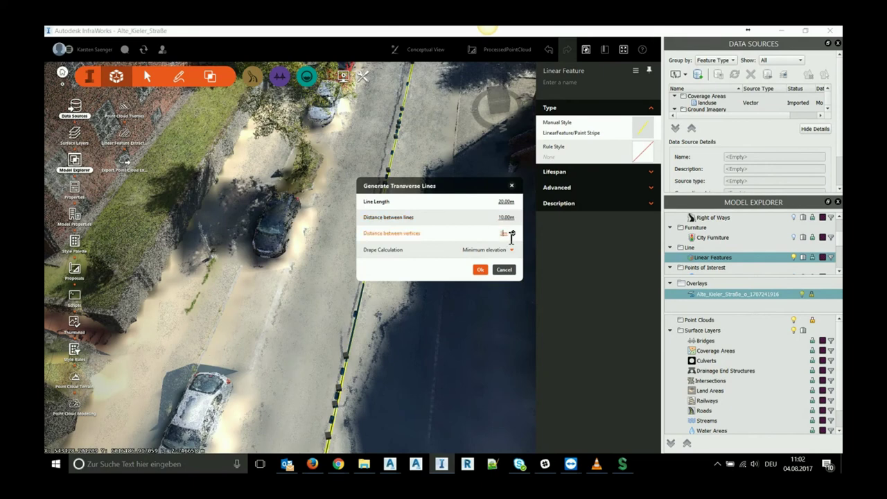
type("5m")
left_click(514, 202)
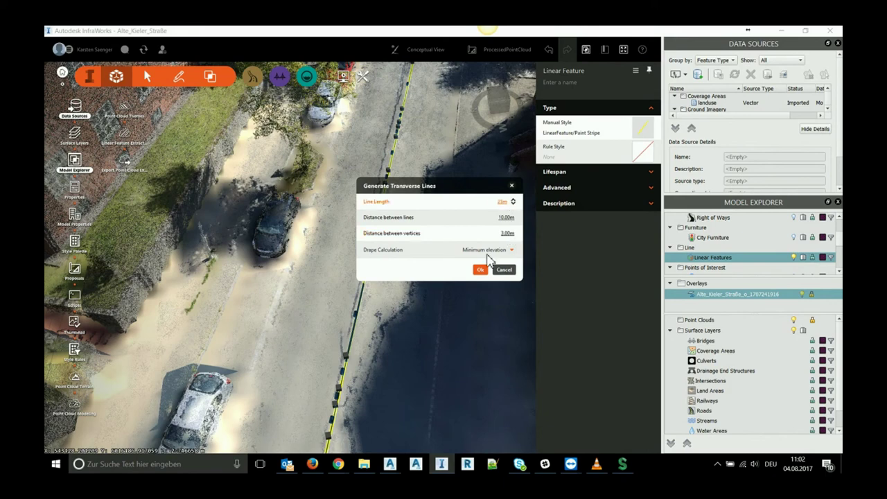
left_click(481, 270)
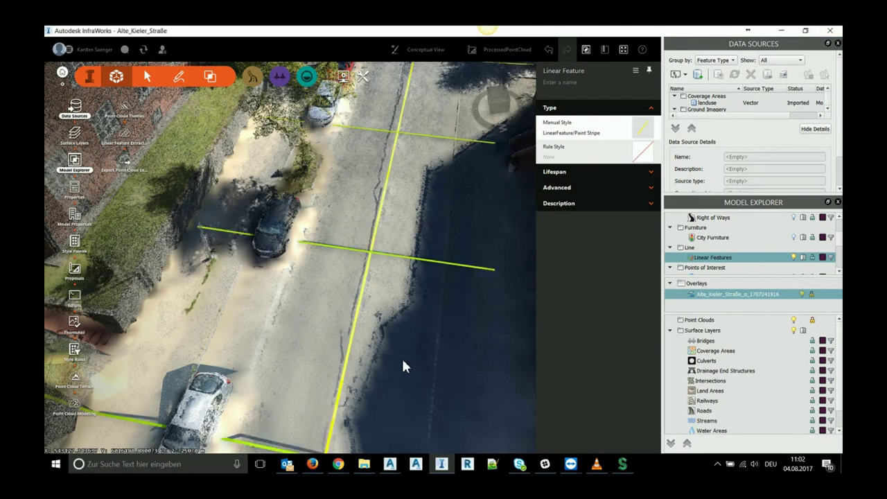
Step: Inspect the green transverse lines and bring up the centre-line feature's context menu
scroll(402, 360, "down", 2)
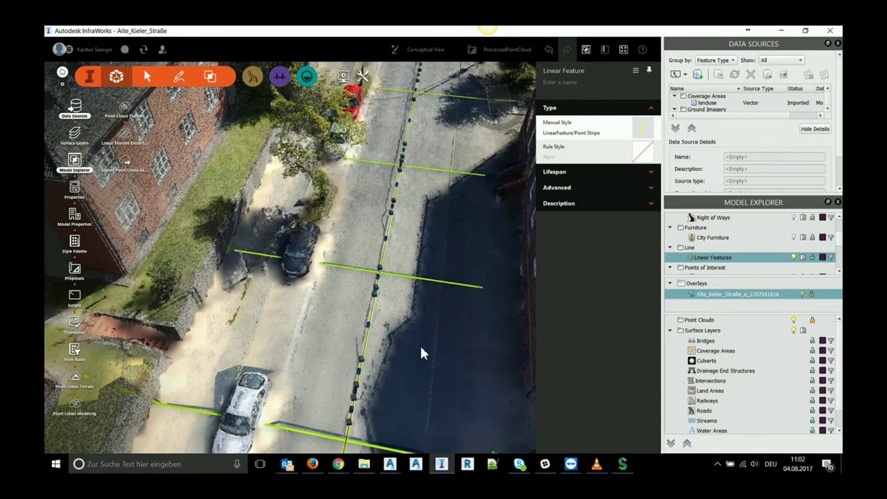
mouse_move(468, 356)
left_mouse_down()
mouse_move(491, 325)
mouse_move(463, 325)
mouse_move(448, 340)
left_mouse_up()
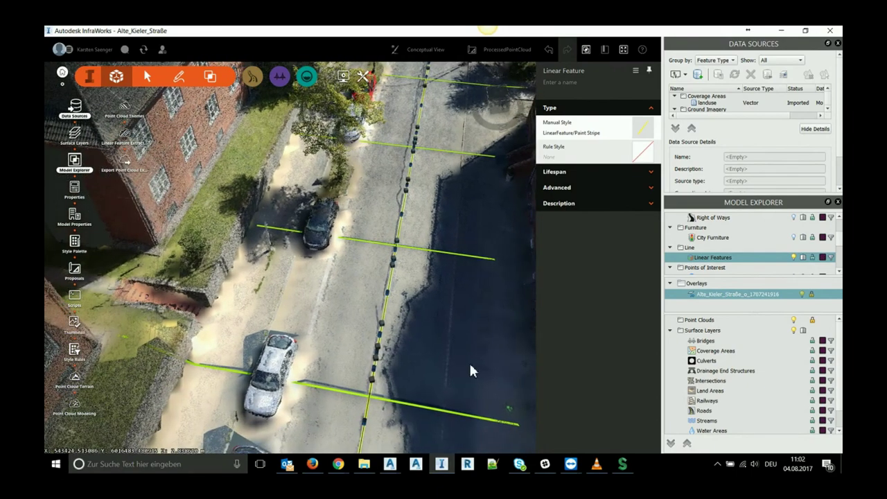
right_click(407, 317)
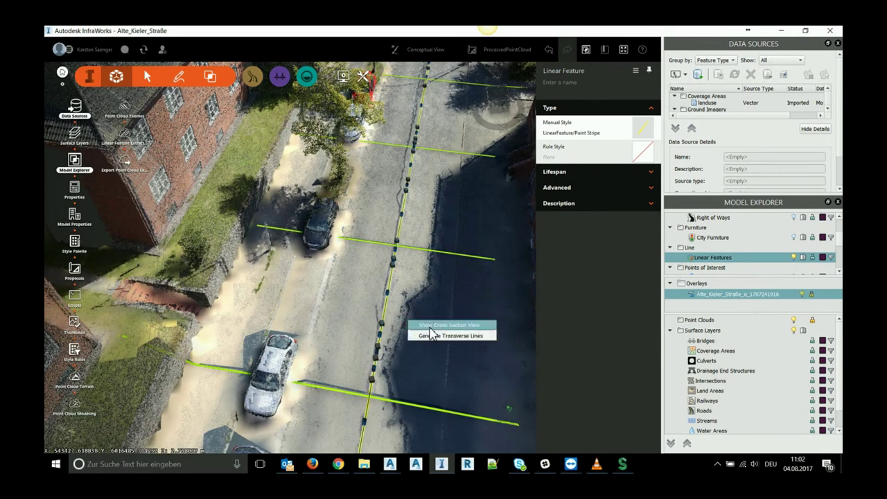
Step: Open the Paint Stripe cross section and step back seven stations to 0+024.454
left_click(430, 326)
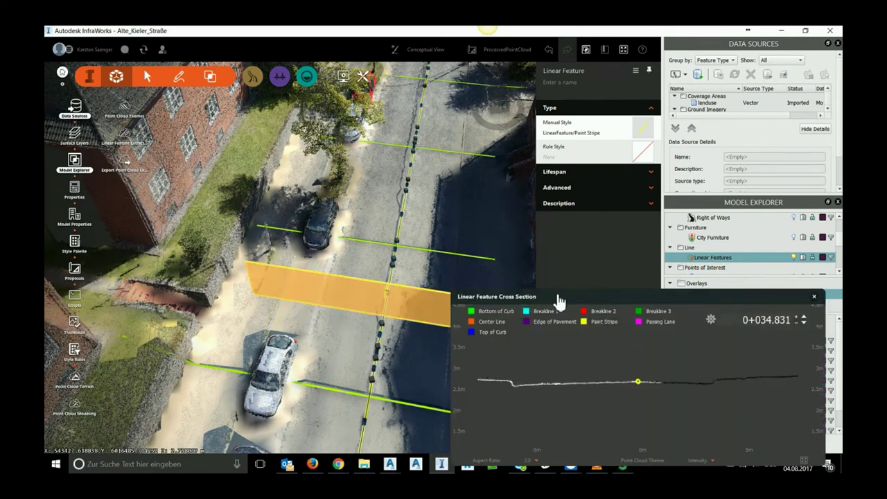
left_click_drag(559, 300, 536, 113)
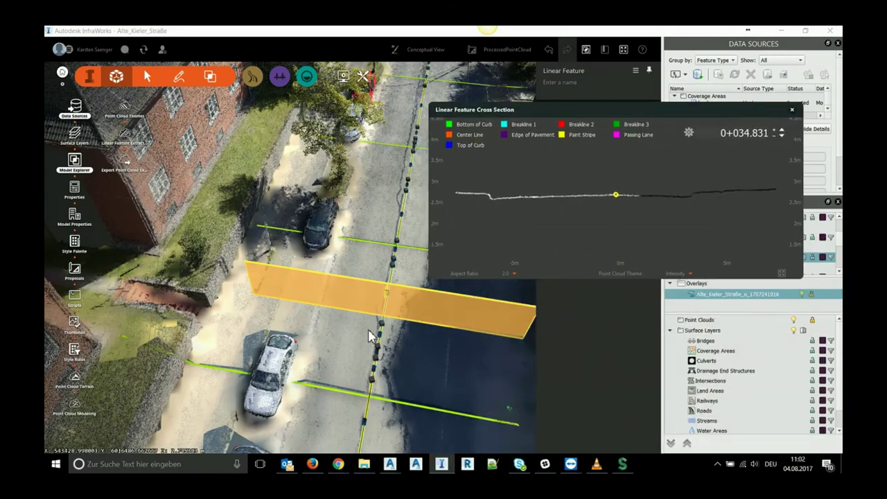
left_click(782, 135)
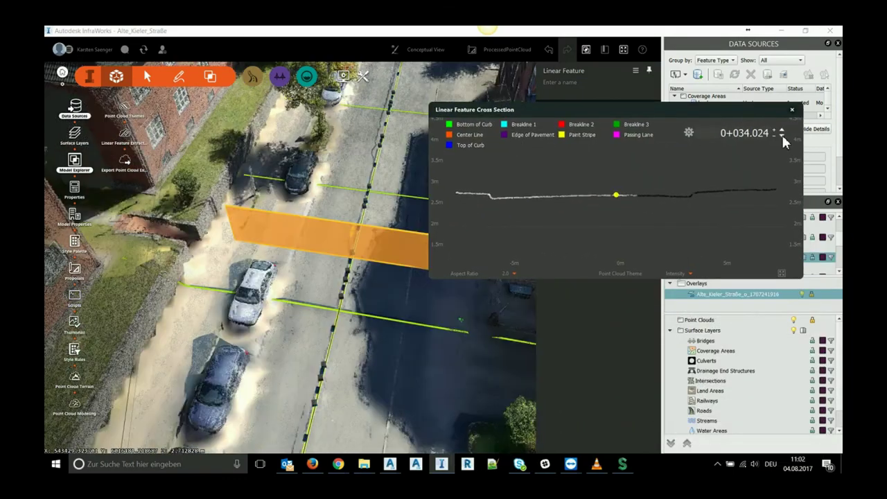
left_click(783, 136)
left_click(783, 136)
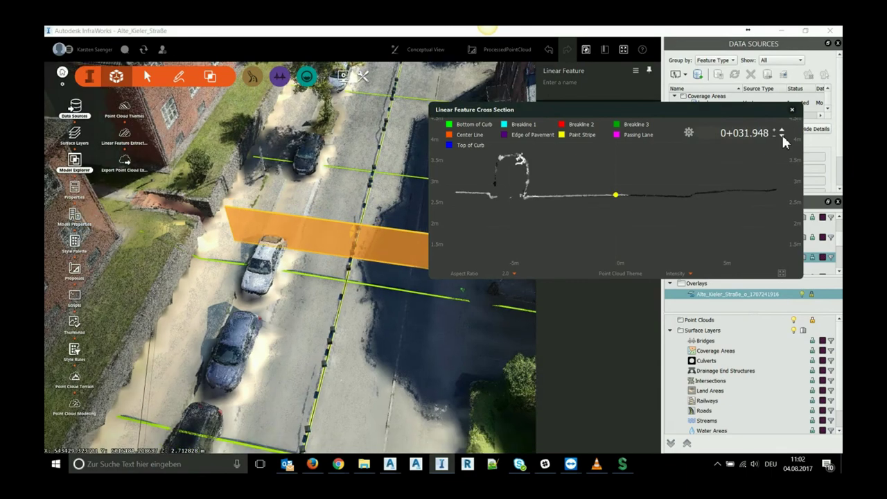
left_click(782, 136)
left_click(782, 136)
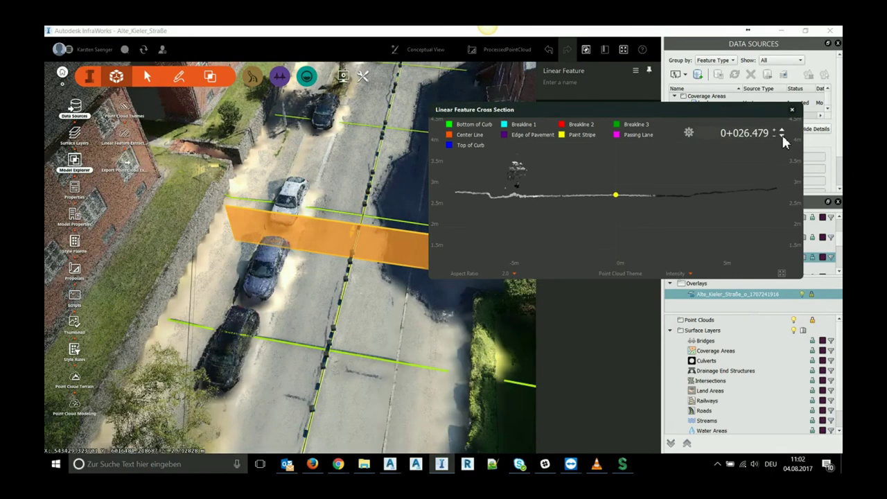
left_click(782, 136)
left_click(783, 136)
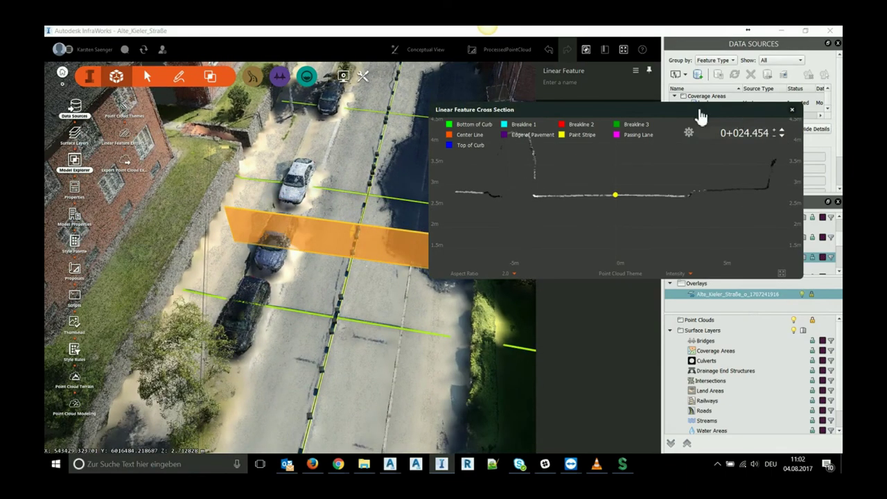
mouse_move(695, 113)
left_mouse_down()
mouse_move(676, 120)
mouse_move(639, 113)
mouse_move(626, 97)
mouse_move(609, 104)
left_mouse_up()
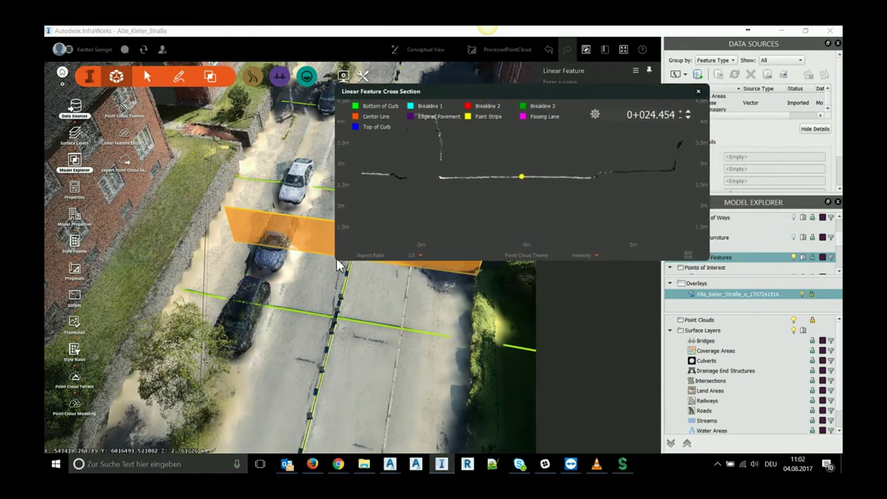
left_click_drag(506, 95, 396, 108)
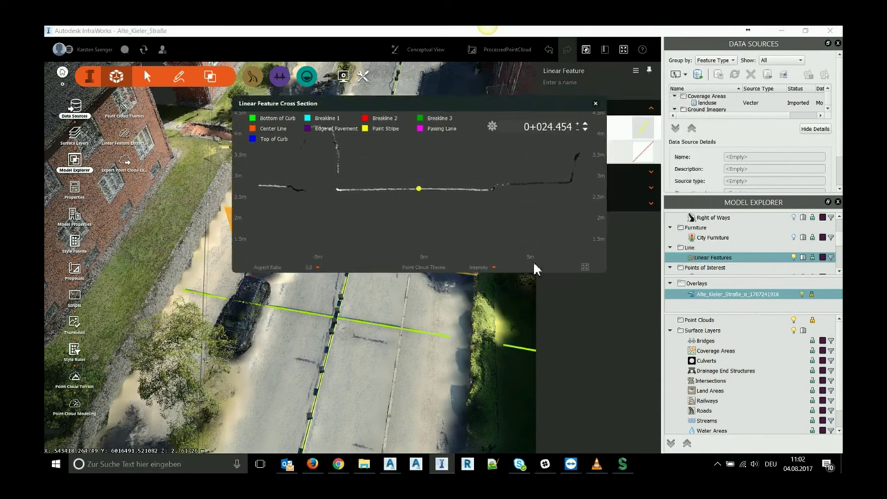
Step: Set the cross-section aspect ratio to 4.0 and zoom in on the curb side
left_click(584, 269)
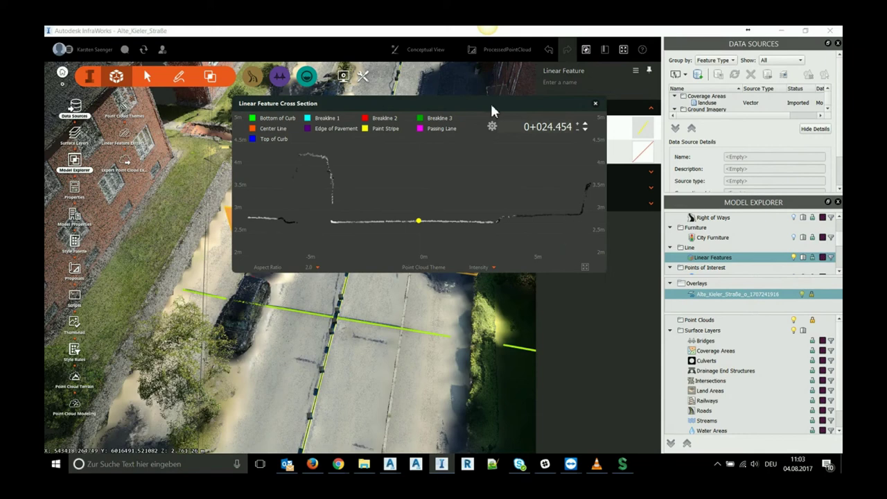
left_click_drag(490, 103, 474, 116)
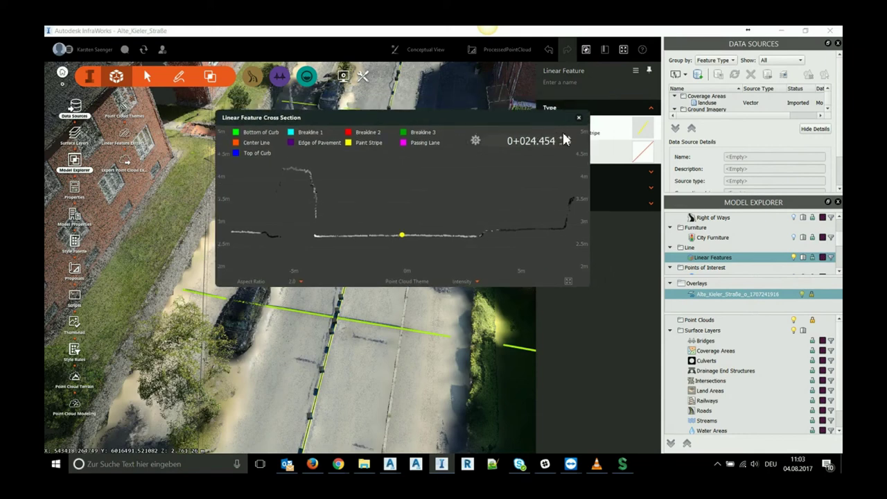
left_click(301, 282)
left_click(242, 316)
left_click_drag(508, 207, 428, 272)
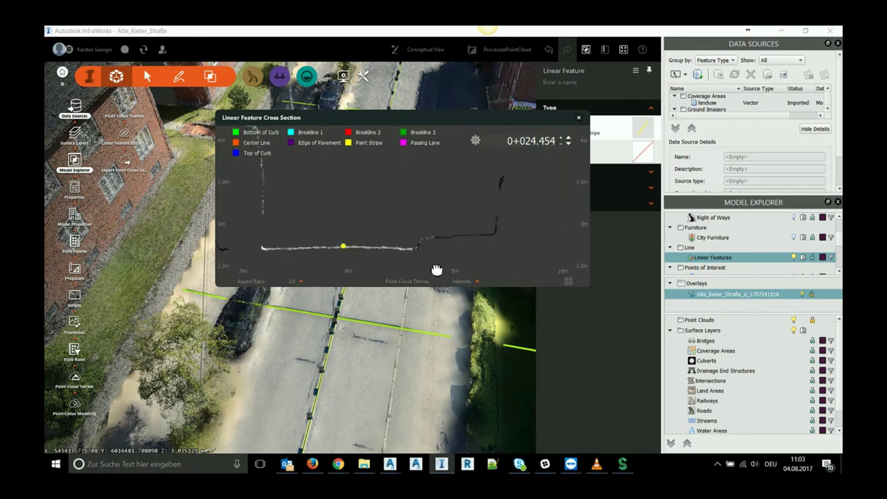
scroll(388, 254, "up", 2)
scroll(326, 251, "up", 1)
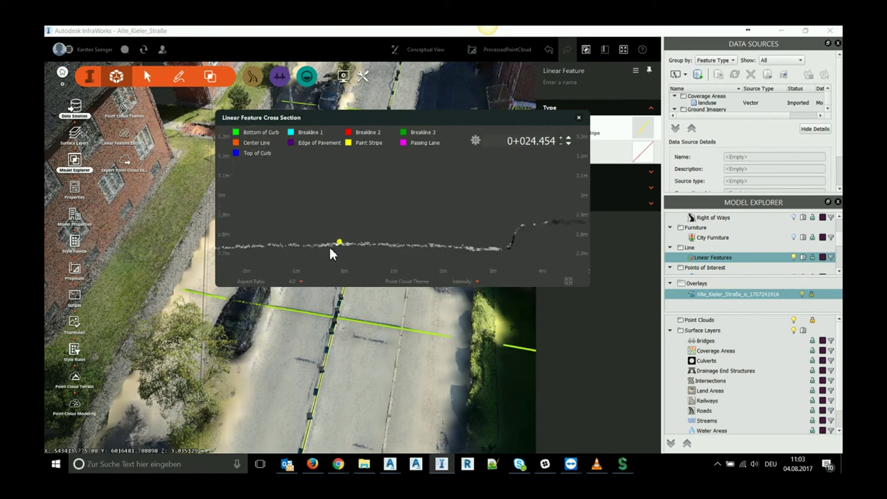
scroll(337, 247, "up", 1)
scroll(347, 248, "up", 2)
scroll(344, 248, "up", 1)
scroll(343, 246, "up", 1)
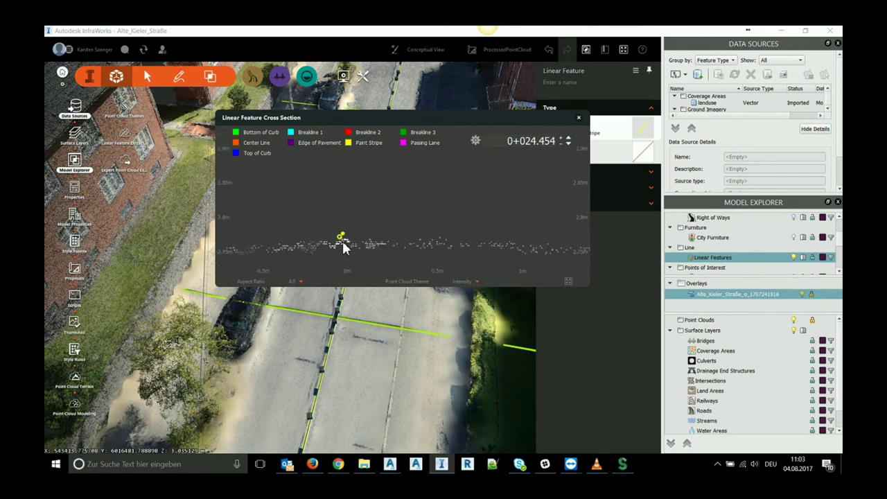
scroll(347, 245, "up", 2)
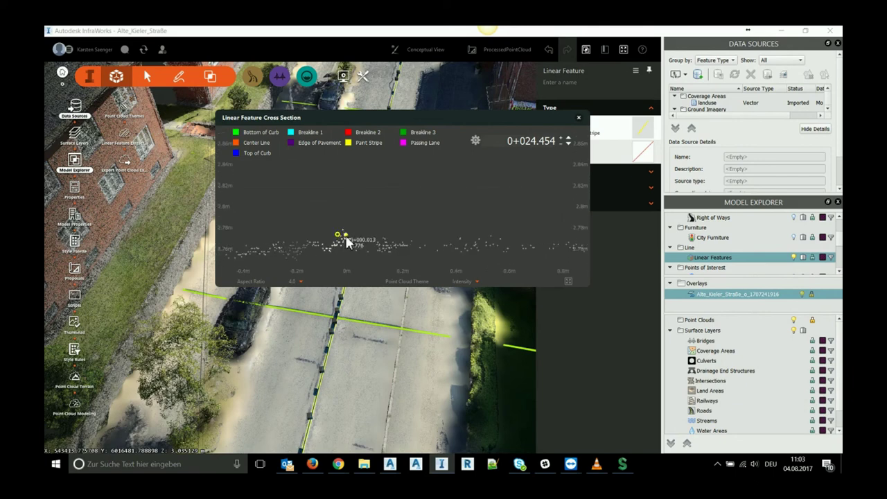
Step: Mark the Bottom of Curb and Top of Curb points, then advance to station 0+025.768
left_click(345, 239)
scroll(468, 232, "down", 5)
scroll(478, 235, "down", 2)
scroll(478, 217, "up", 2)
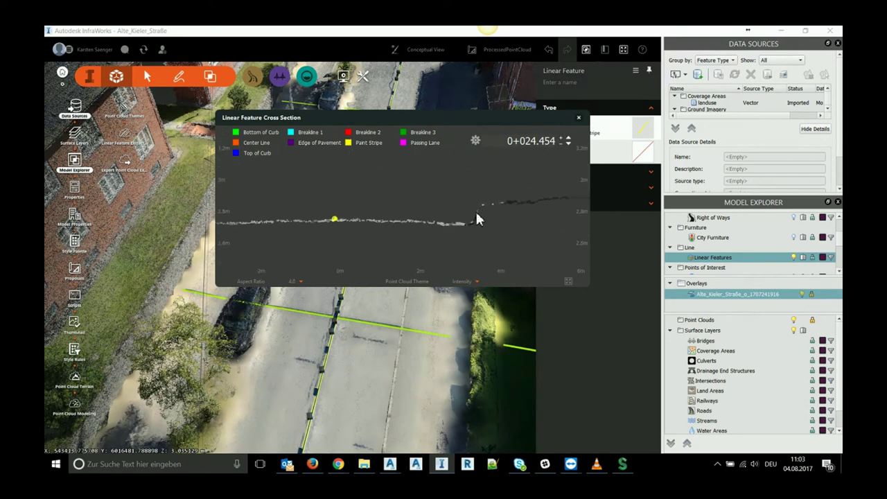
scroll(474, 222, "up", 3)
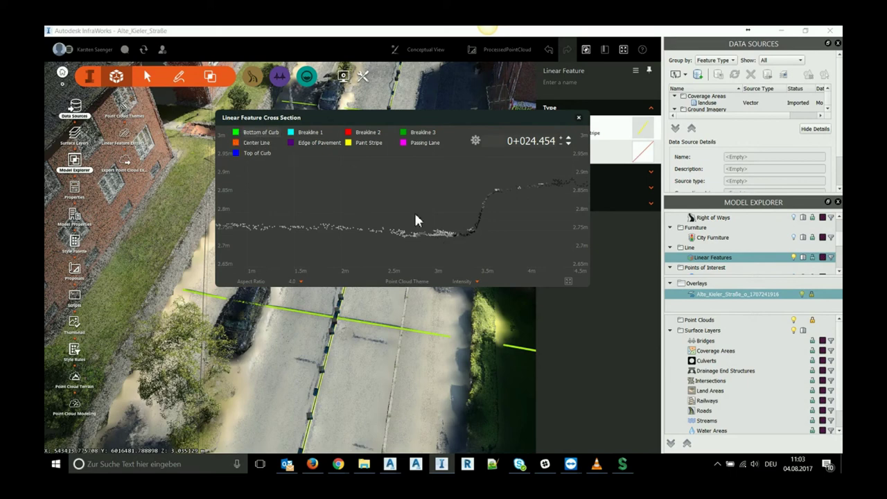
left_click(471, 235)
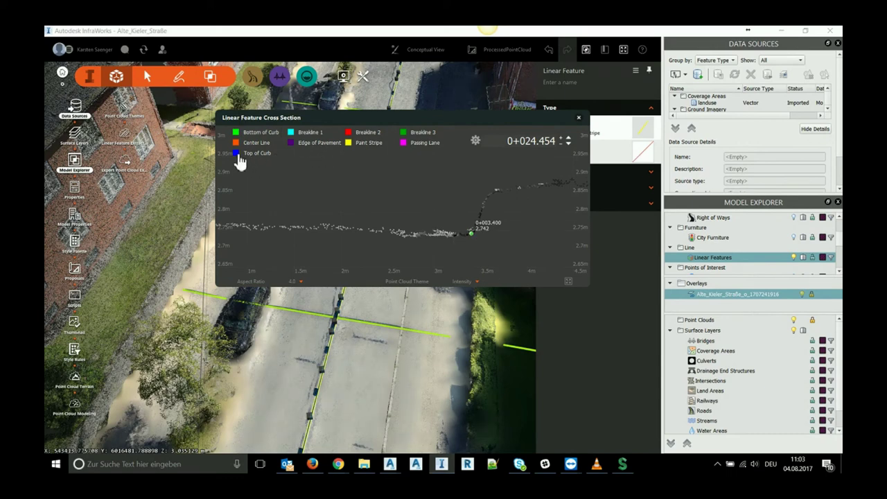
left_click(252, 155)
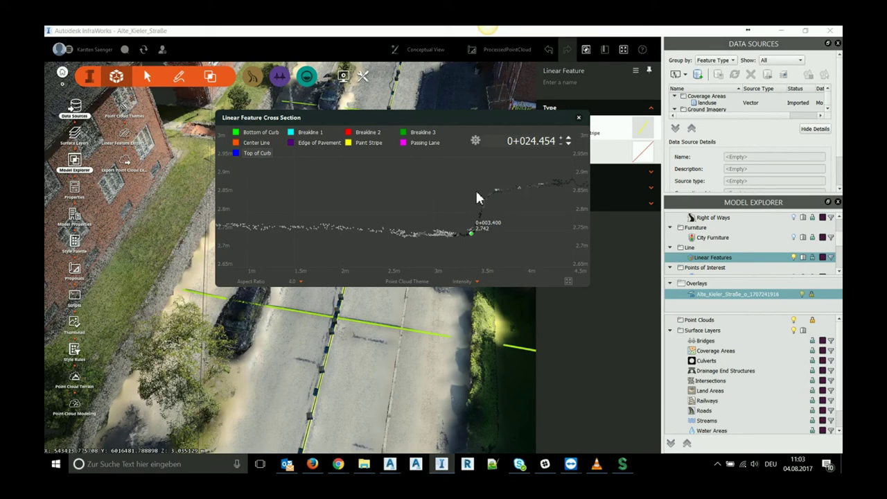
left_click(494, 193)
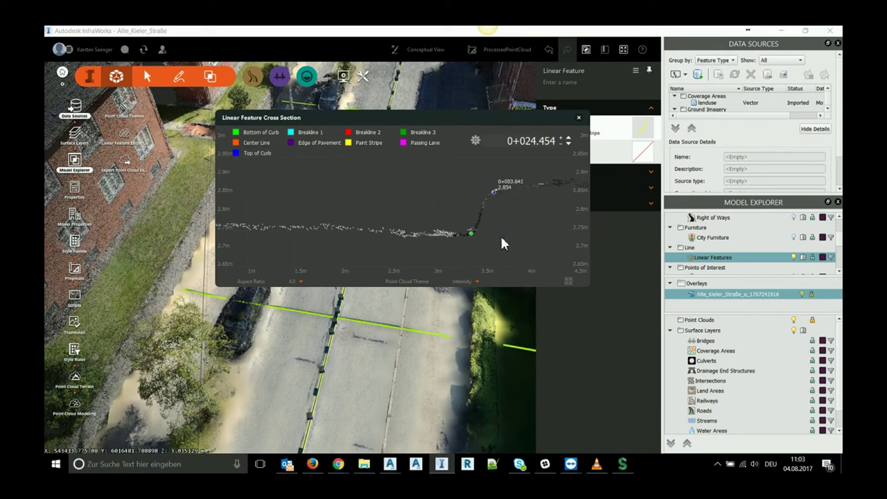
left_click(568, 140)
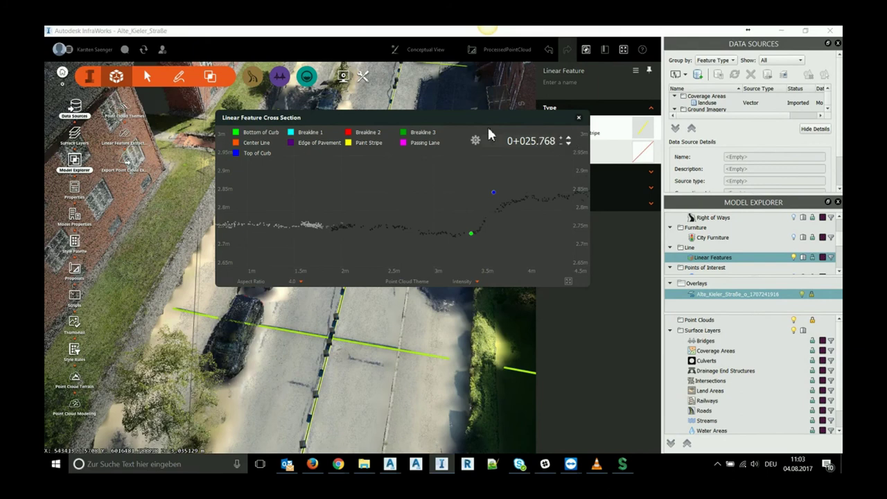
Step: Lower the Top of Curb point to about 2.798 m at station 0+025.768
mouse_move(478, 121)
left_mouse_down()
mouse_move(466, 64)
mouse_move(453, 60)
left_mouse_up()
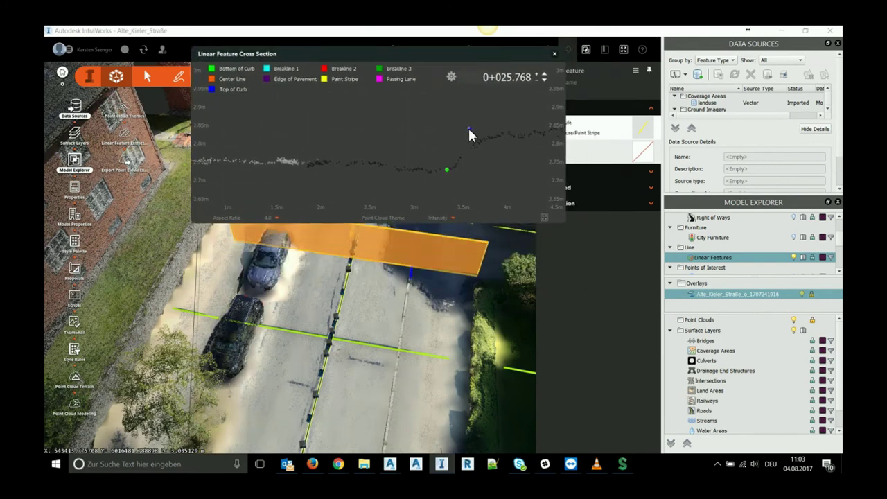
left_click_drag(470, 132, 469, 154)
left_click_drag(352, 185, 459, 185)
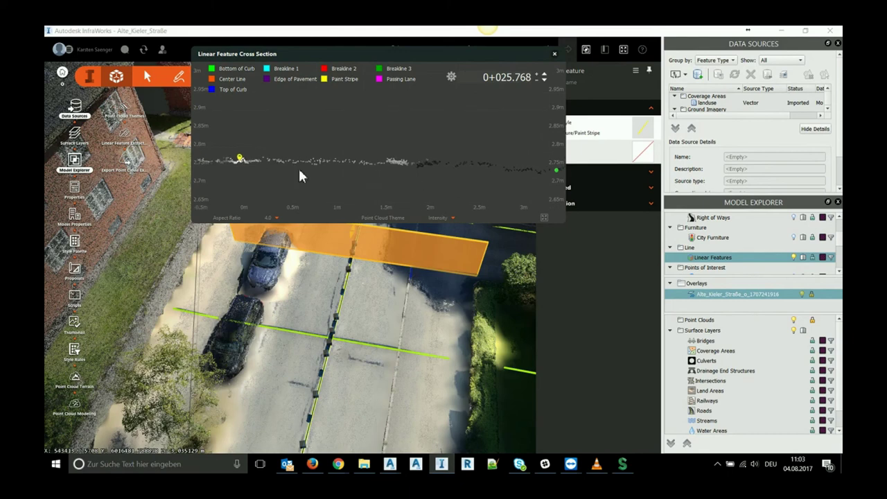
mouse_move(240, 159)
scroll(247, 160, "down", 3)
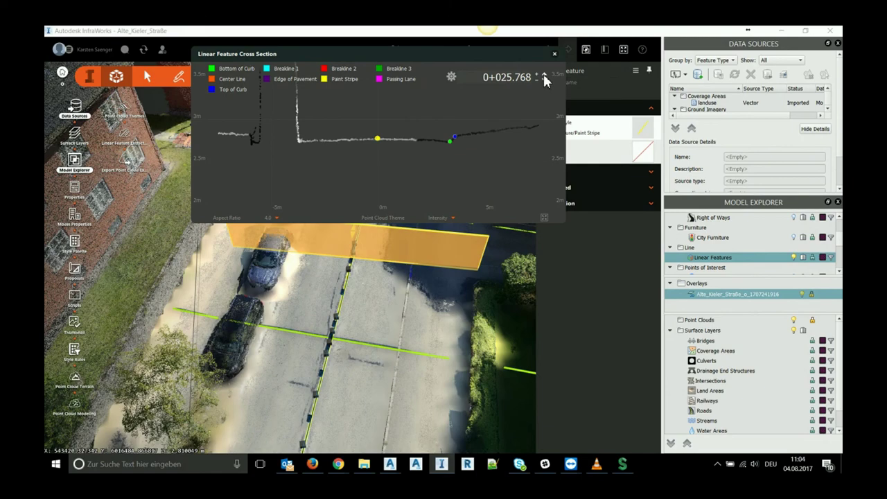
Step: Advance the cross section to station 0+026.481 and reposition the panel beside the model
left_click(545, 77)
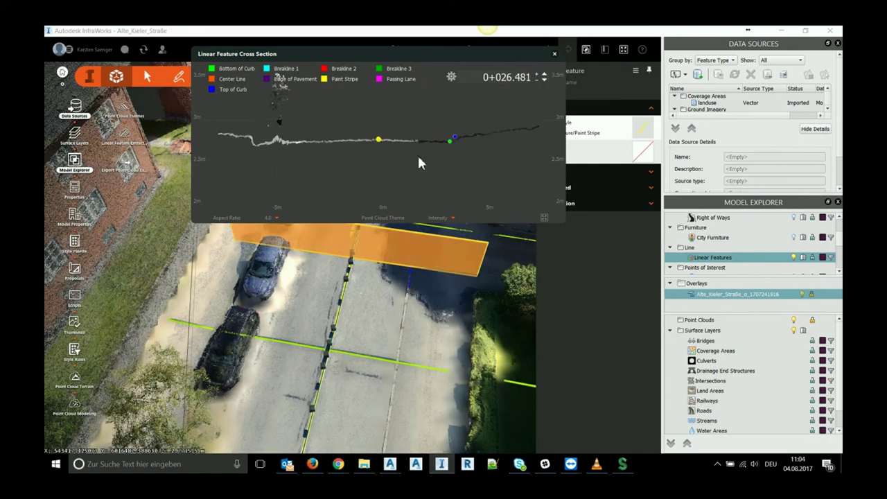
left_click_drag(431, 61, 471, 347)
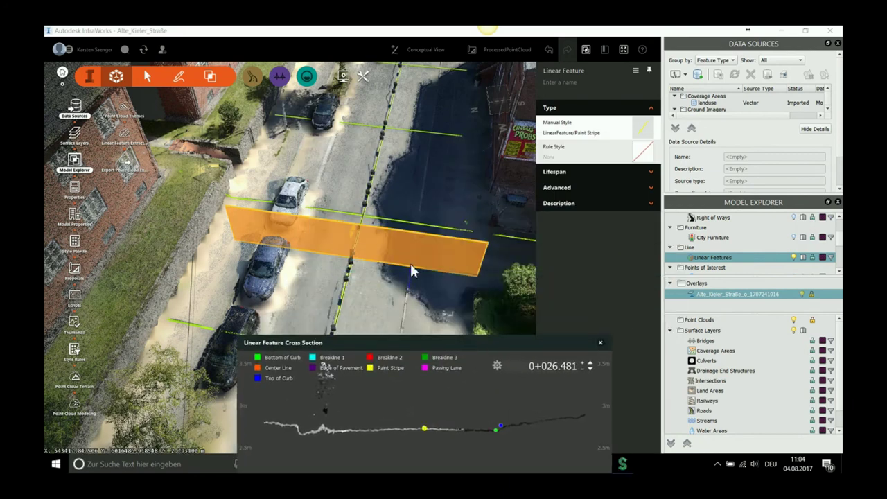
left_click_drag(405, 346, 364, 256)
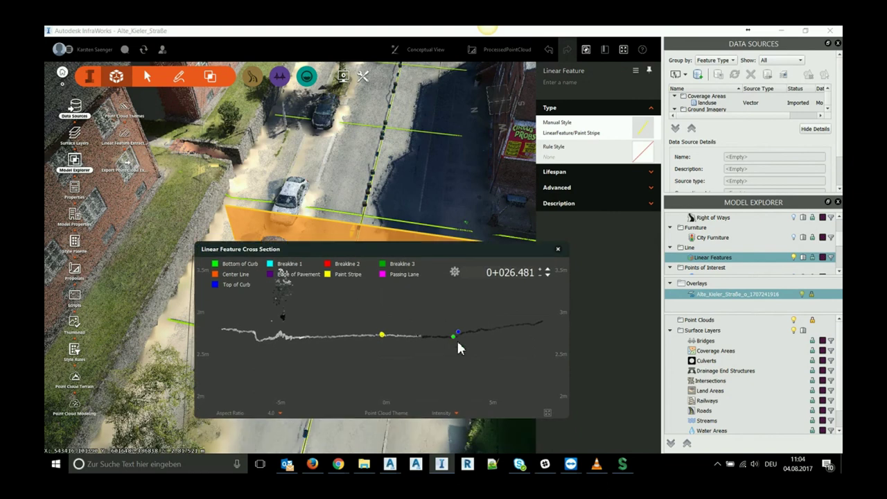
scroll(458, 347, "up", 3)
scroll(458, 347, "up", 1)
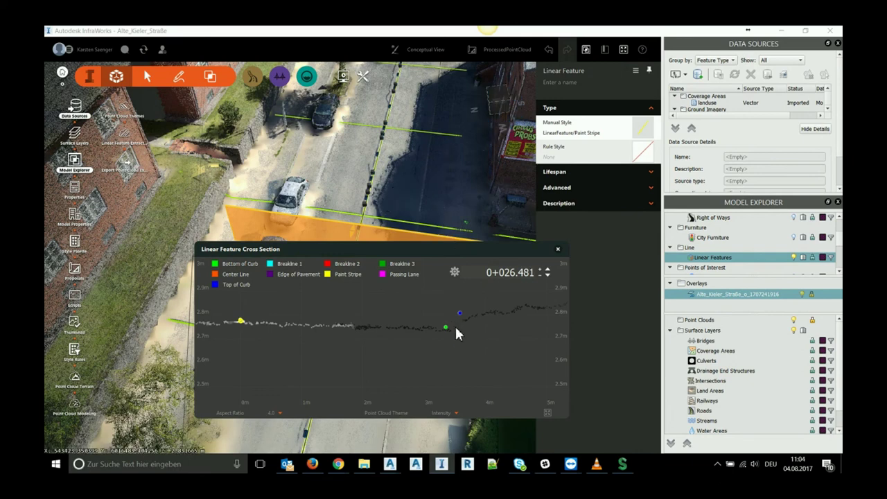
Step: Step the cross section forward five stations and review its settings without changes
left_click(548, 272)
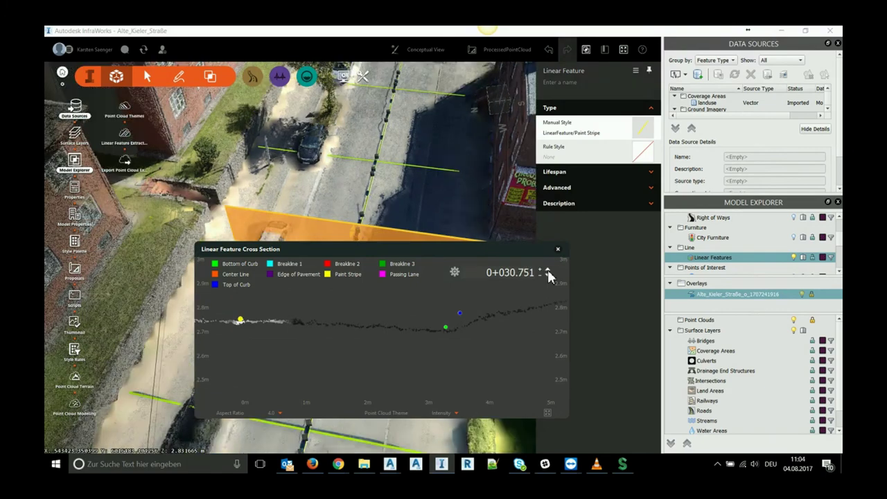
left_click(548, 271)
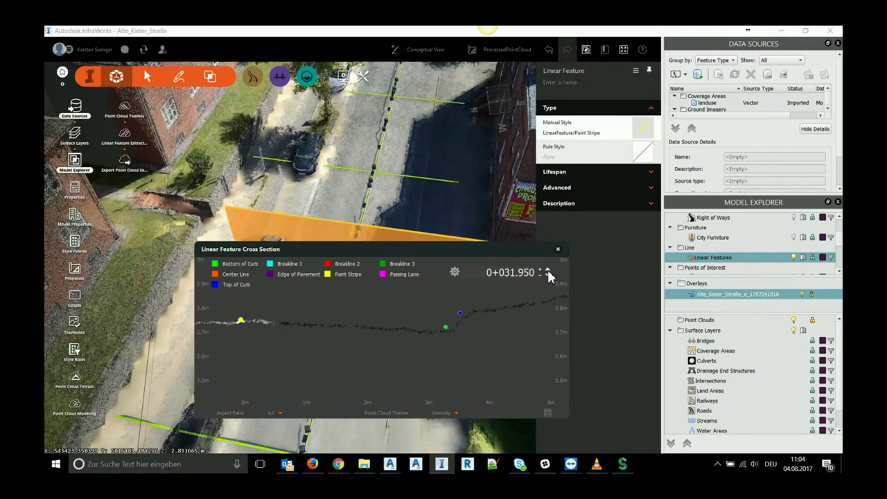
left_click(548, 272)
left_click(547, 272)
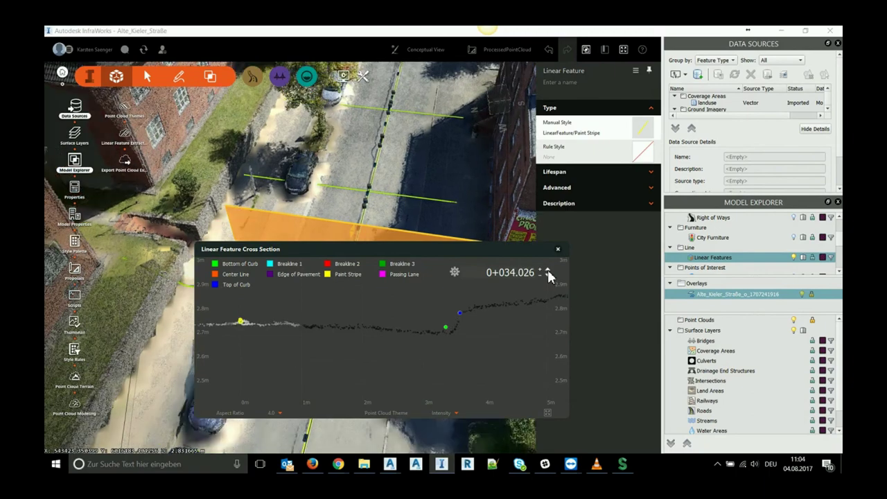
left_click(548, 271)
left_click(456, 273)
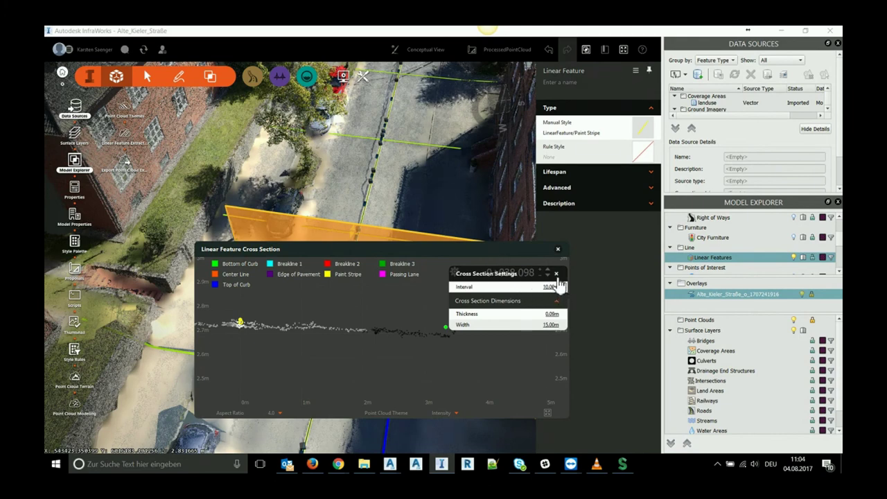
left_click(556, 274)
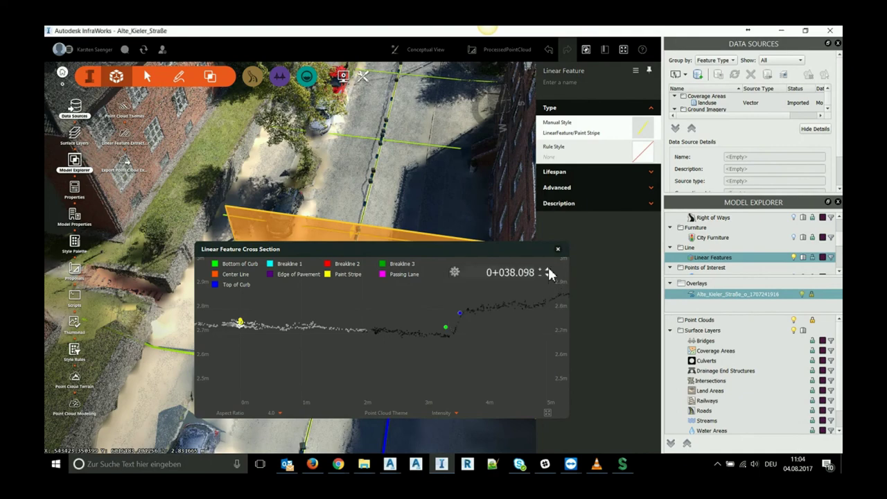
Step: Advance the cross section through 0+040.073, 0+044.698, 0+045.869 and 0+049.039 to 0+052.076
left_click(548, 272)
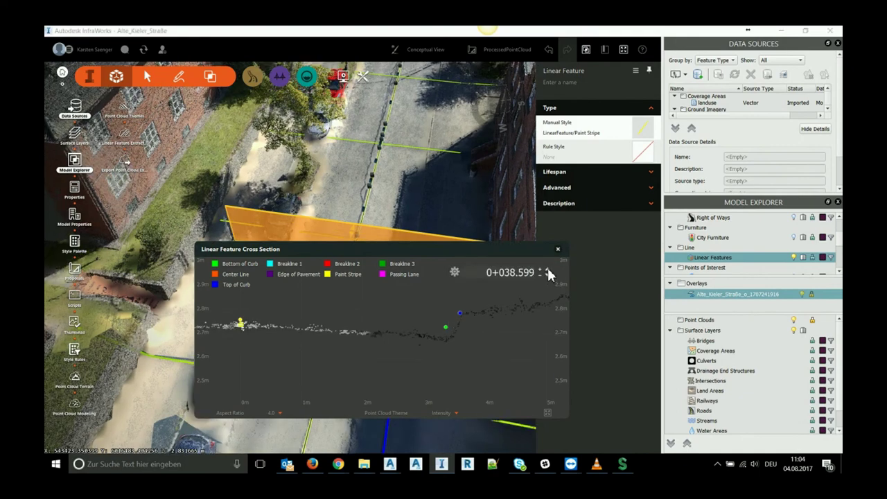
left_click(548, 272)
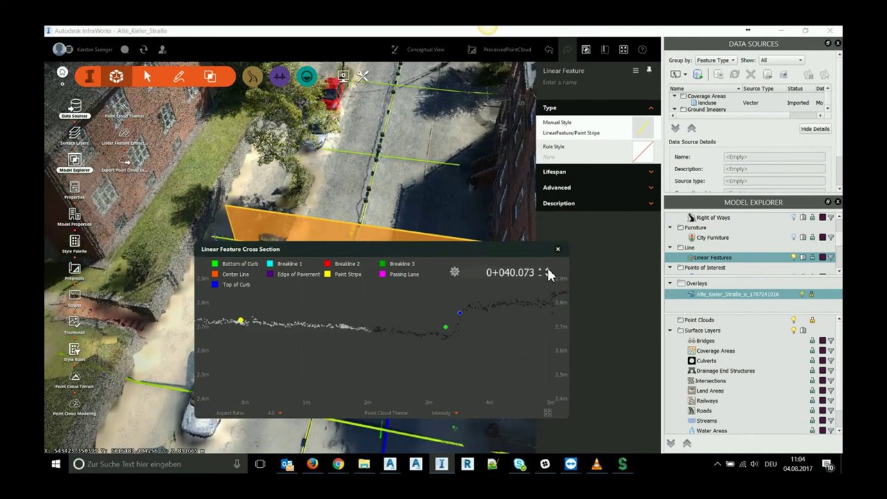
left_click(548, 272)
left_click(548, 272)
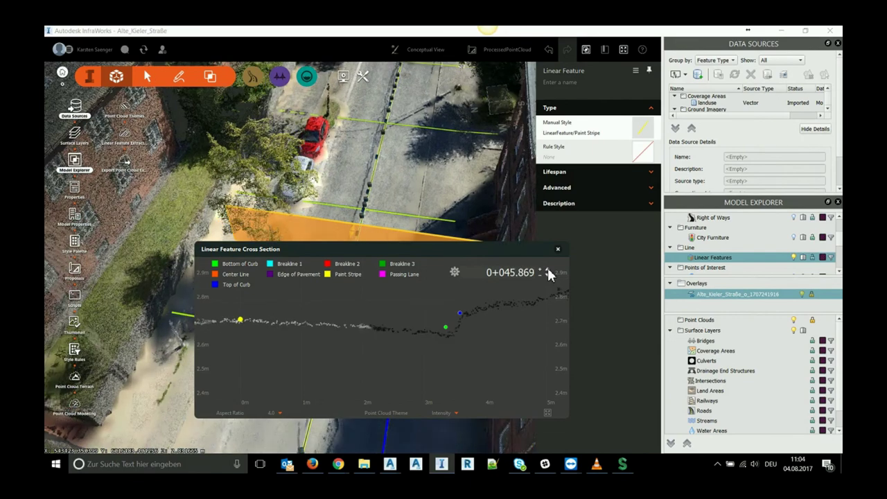
left_click(548, 272)
scroll(481, 275, "up", 1)
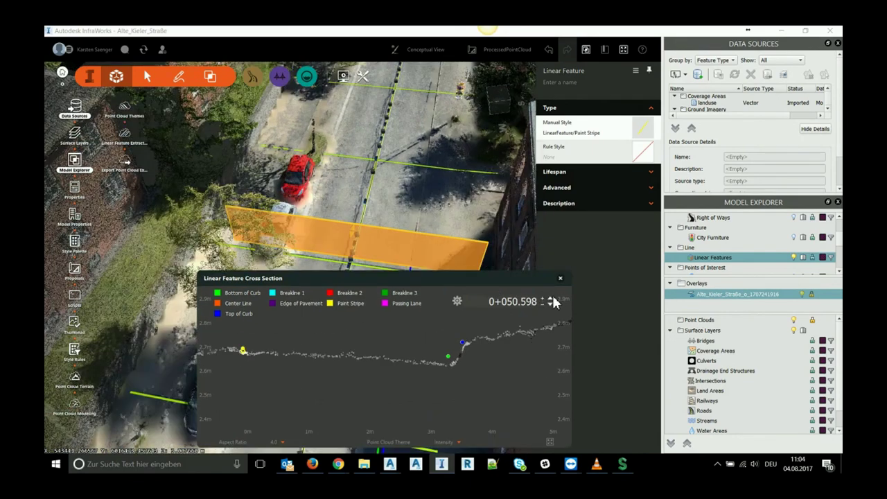
left_click(548, 303)
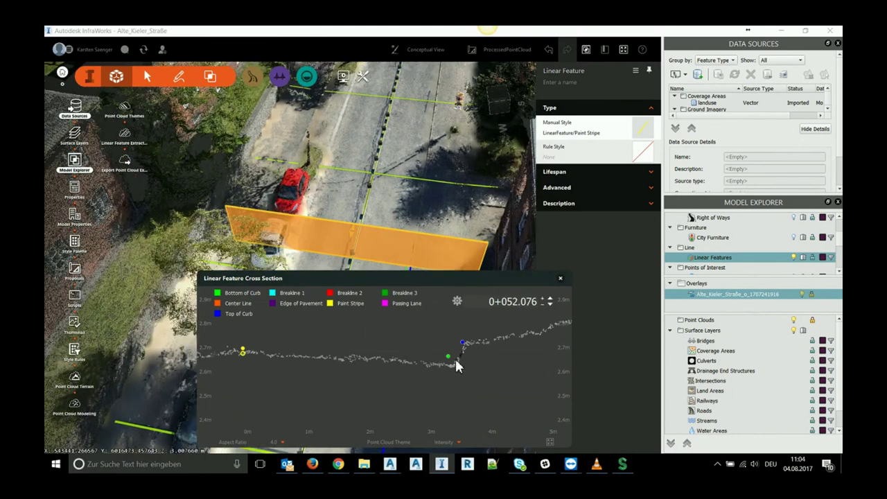
mouse_move(462, 352)
left_click_drag(467, 350, 469, 348)
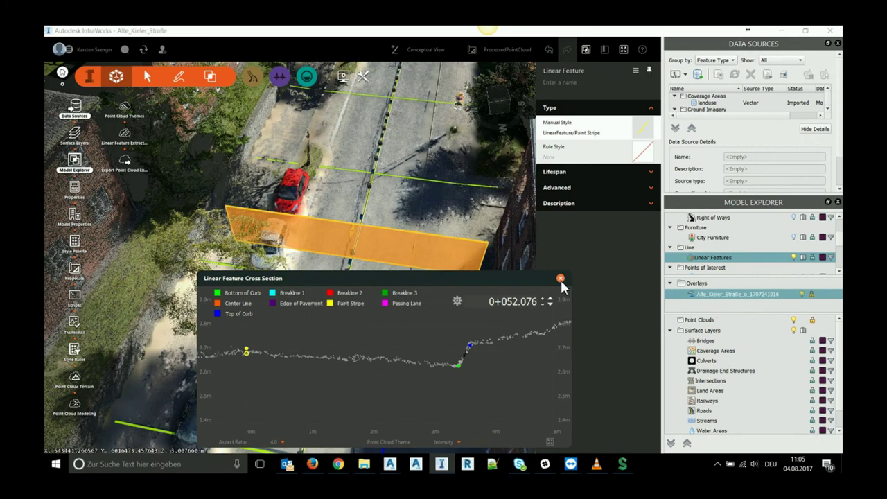
Step: Close the cross section and zoom into an oblique street view of the blue and green lines
left_click(560, 279)
middle_click_drag(450, 380, 456, 337, "shift")
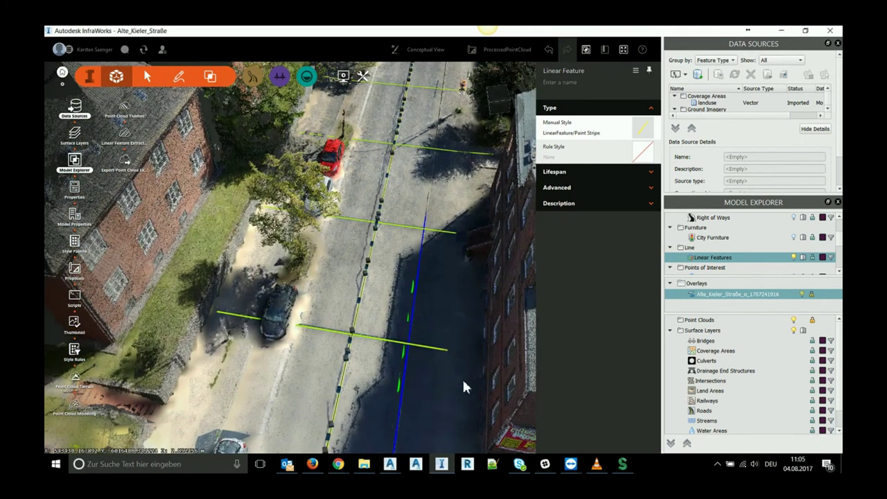
middle_click_drag(462, 378, 488, 336, "shift")
scroll(488, 326, "up", 2)
scroll(485, 332, "up", 2)
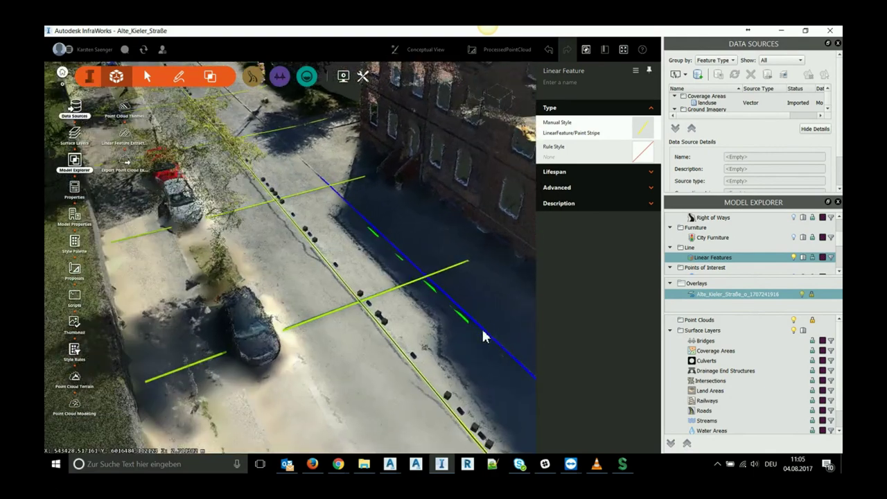
scroll(464, 340, "up", 2)
scroll(430, 345, "up", 2)
scroll(410, 337, "up", 2)
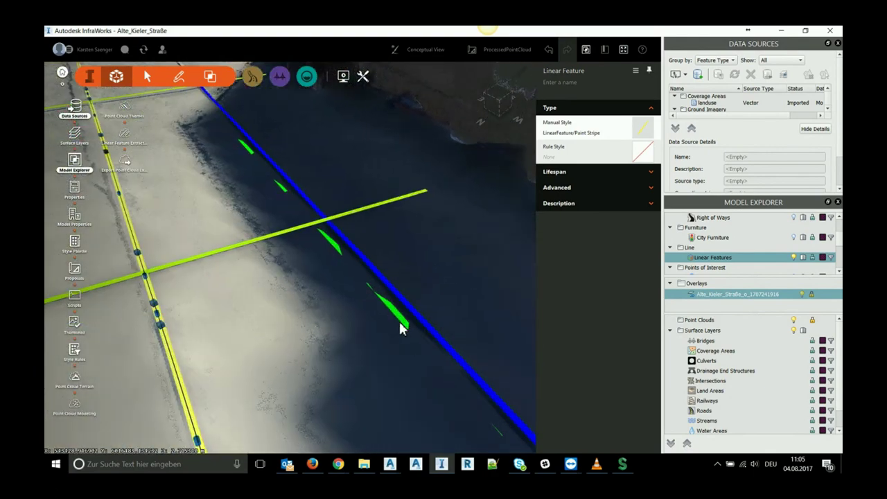
Step: Review the Export Point Cloud Extraction options without exporting, then bring up Civil 3D
left_click(127, 166)
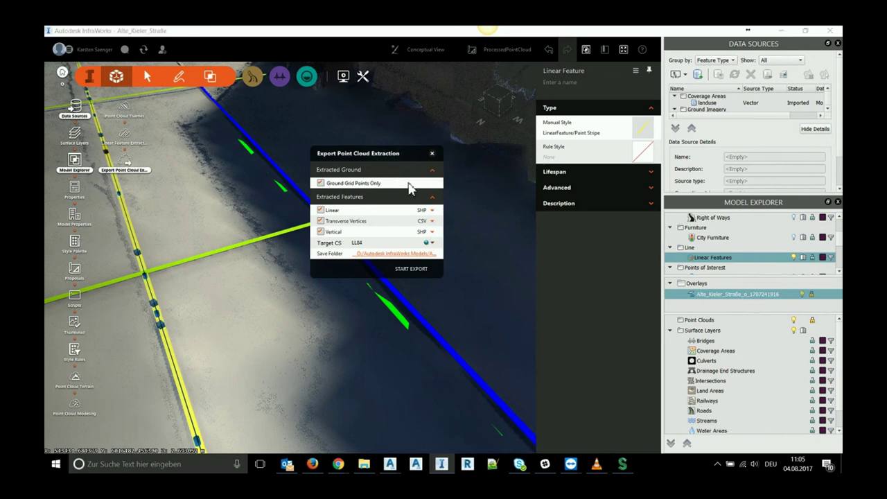
left_click(432, 153)
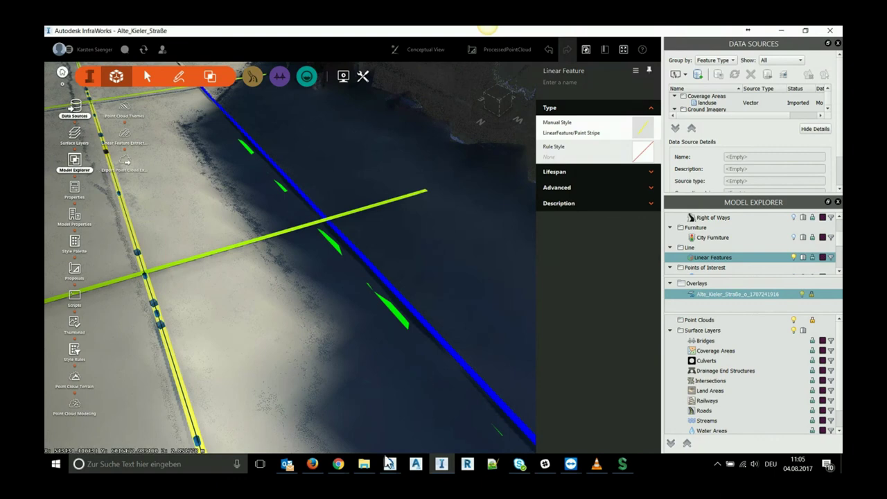
left_click(463, 406)
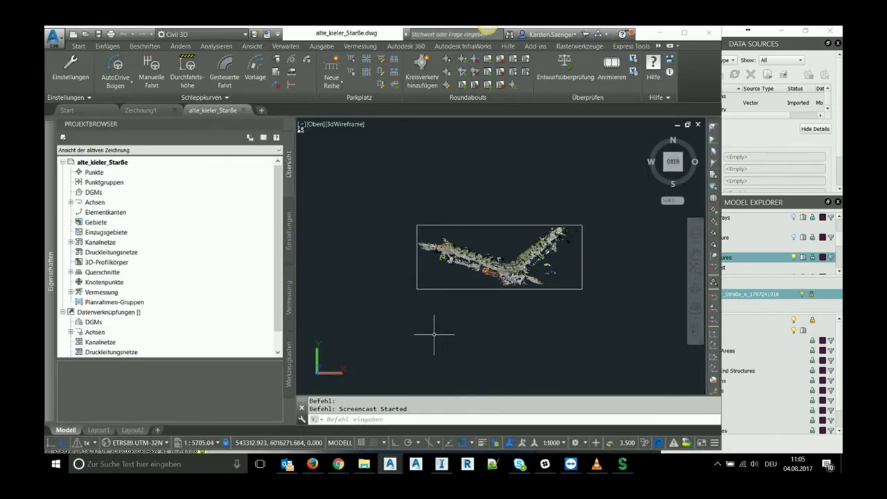
Step: Maximize Civil 3D and hide the alte_kieler scan in the Point Cloud Manager
middle_click_drag(435, 335, 459, 311, "shift")
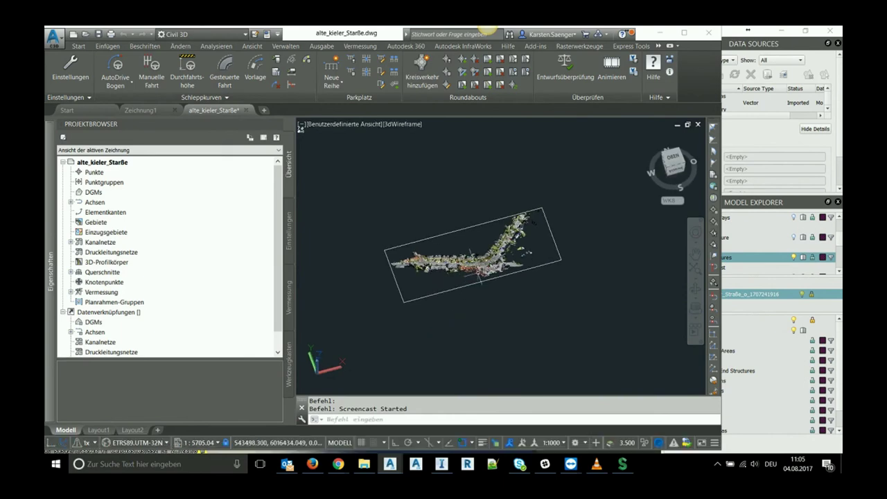
left_click(684, 33)
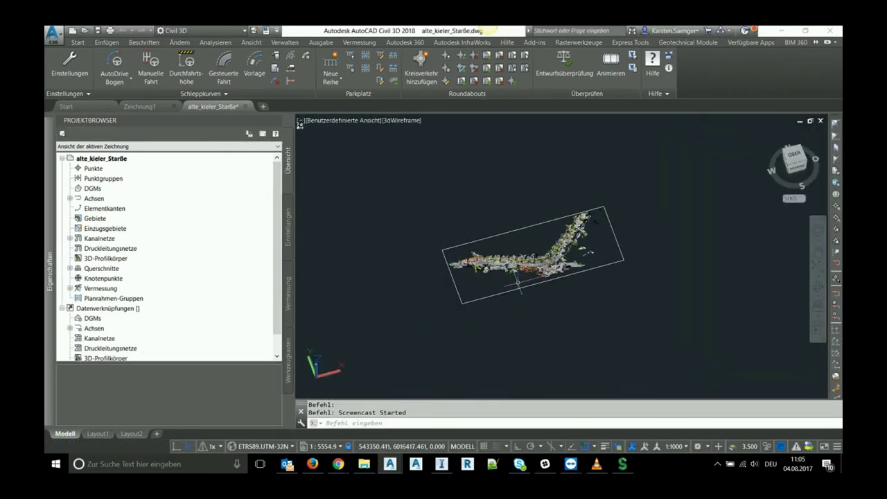
scroll(485, 278, "up", 3)
scroll(485, 277, "up", 3)
middle_click_drag(513, 257, 542, 236, "shift")
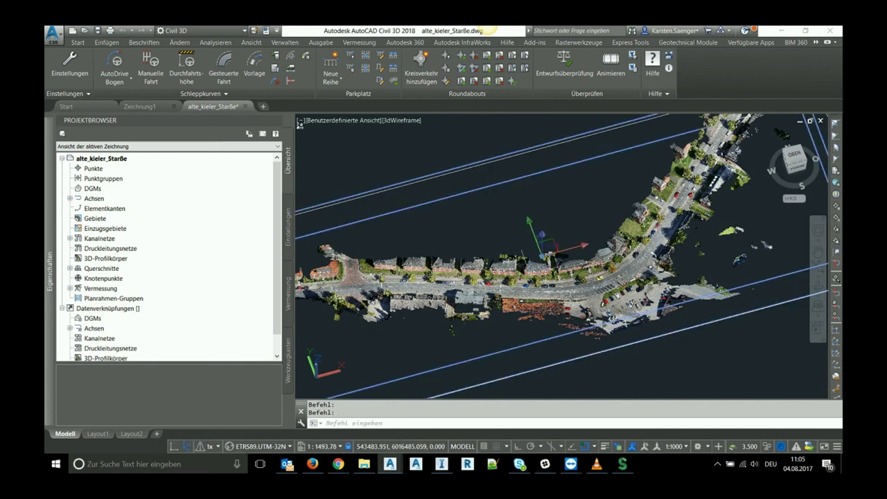
left_click(532, 279)
left_click(552, 77)
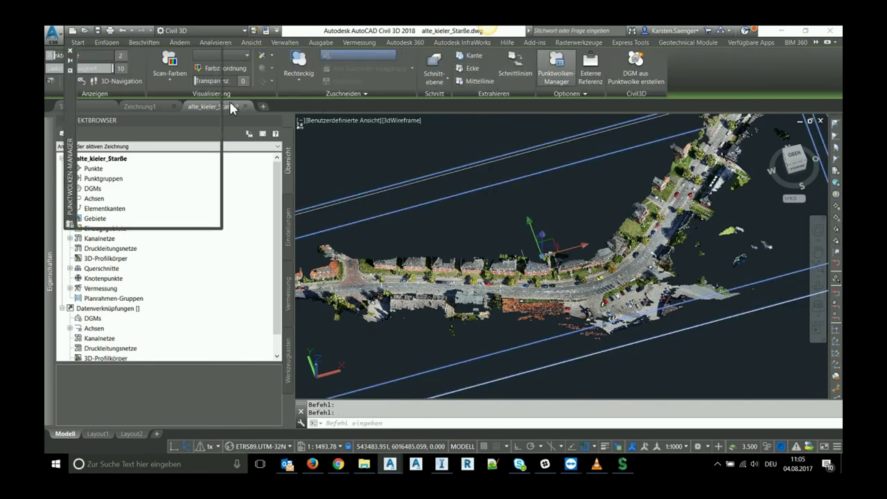
left_click(214, 108)
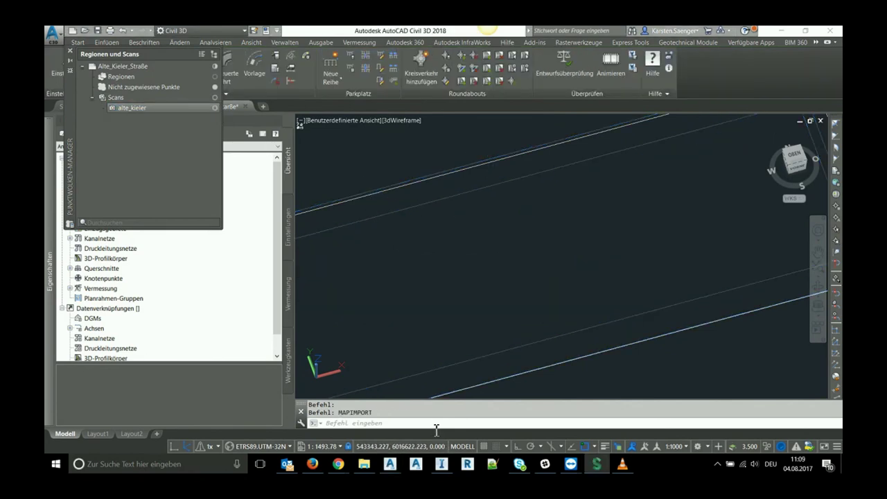
Step: Recall the previous MAPIMPORT command, cancel it, and switch to the VLC webcast
left_click(375, 422)
key("Up")
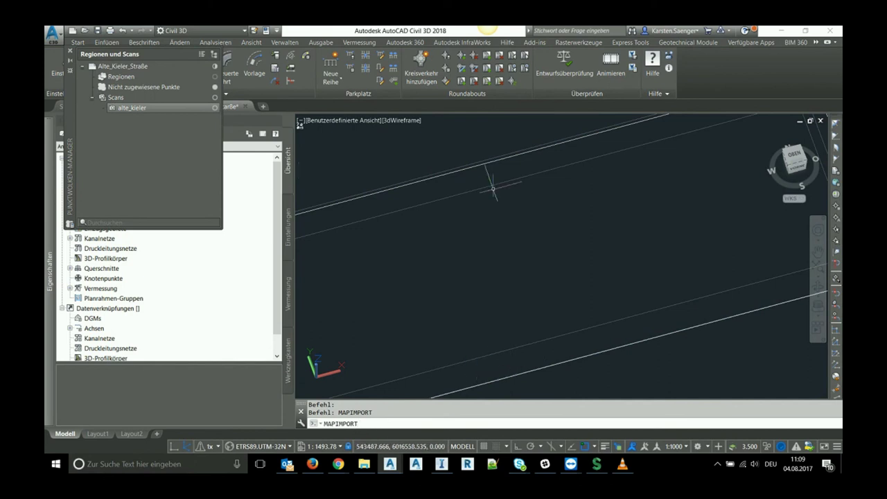
key("Escape")
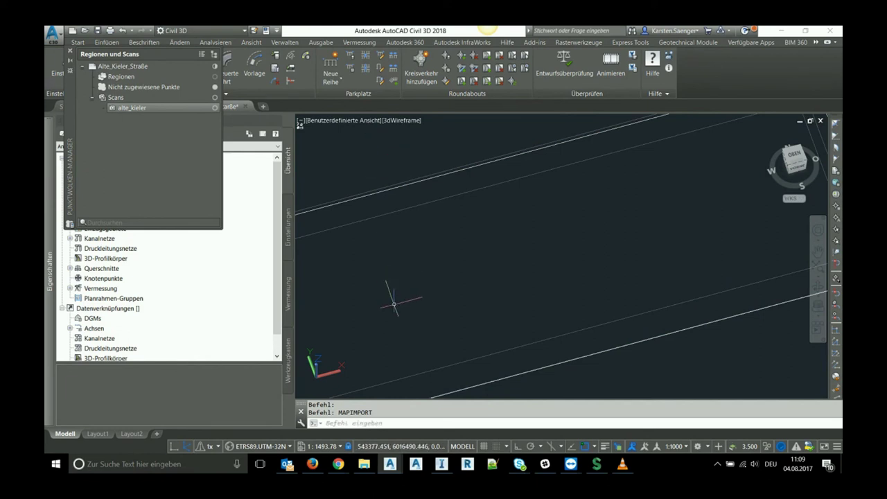
left_click(623, 466)
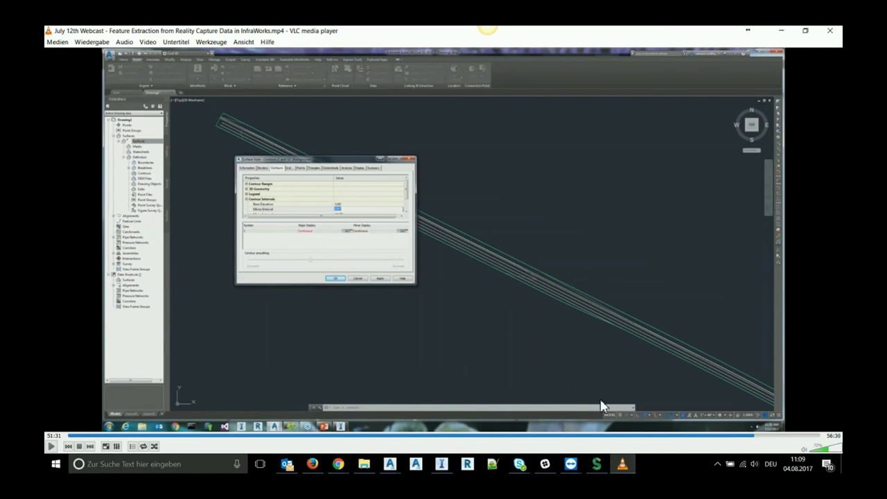
Step: Jump the webcast ahead from 51:31 to 51:45 and let it play
left_click(758, 438)
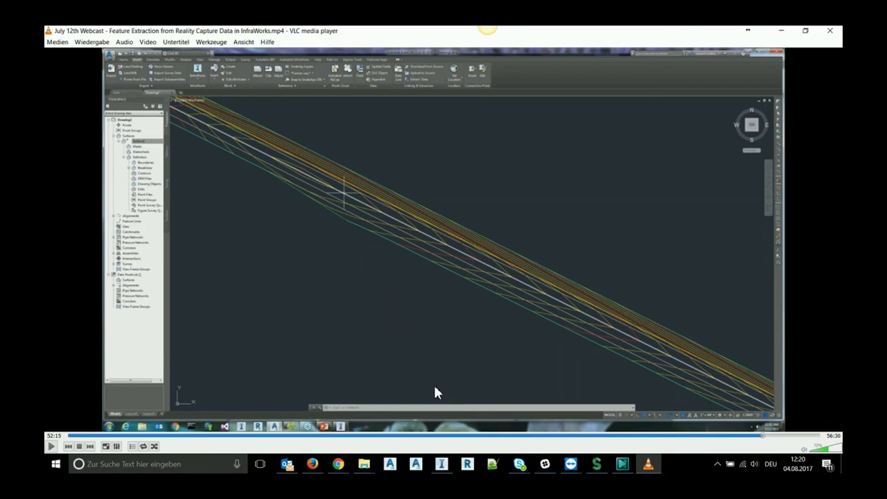
mouse_move(338, 464)
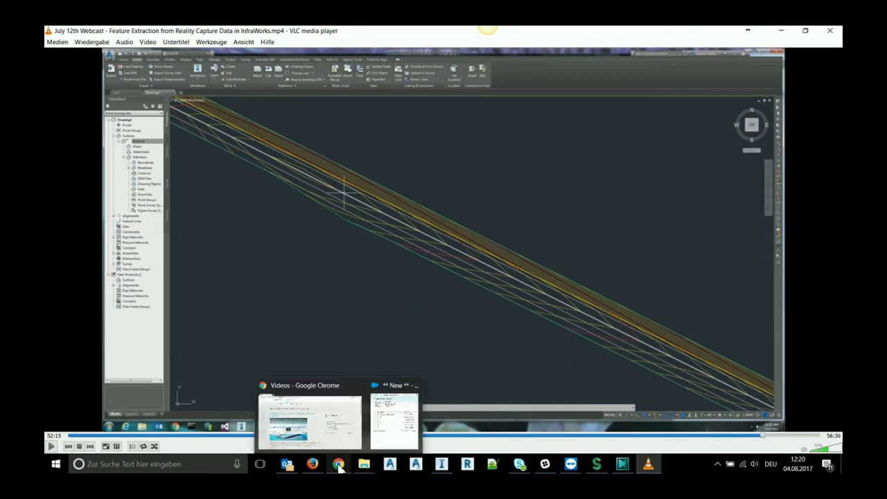
Step: Show the InfraWorks 360 Community Video Blog in Chrome, scrolling to the July 12th webcast and back
left_click(334, 444)
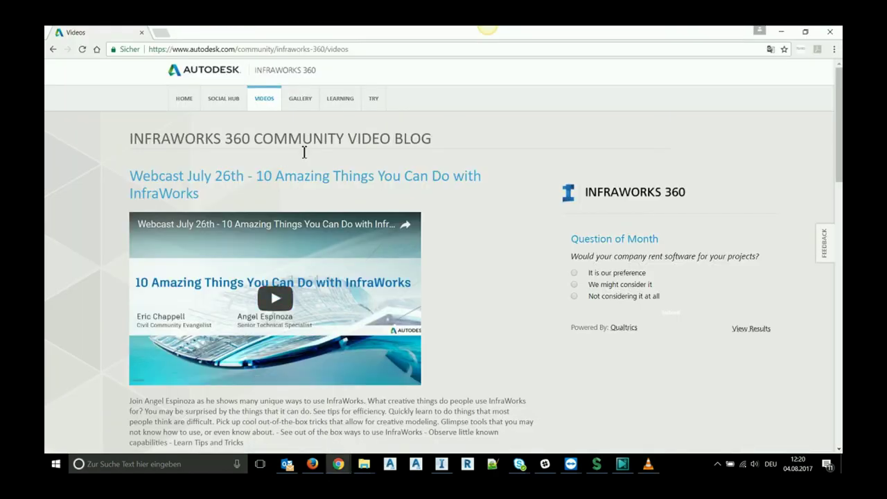
left_click(357, 52)
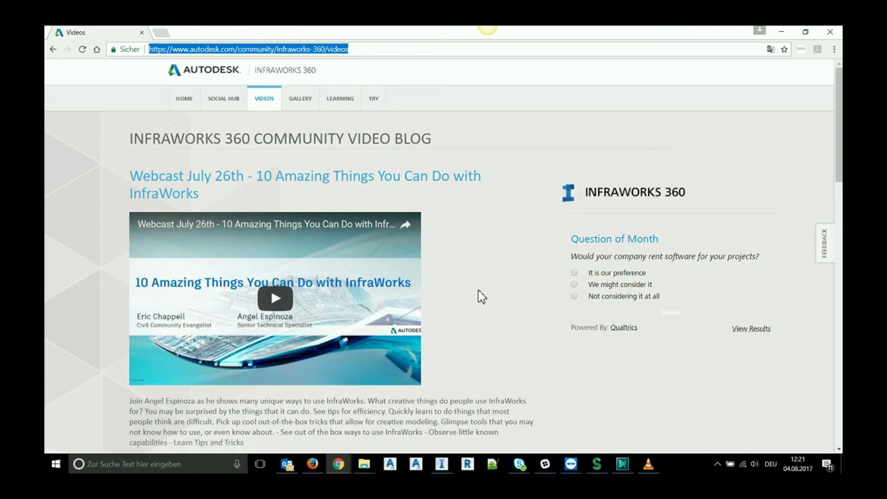
scroll(481, 296, "down", 3)
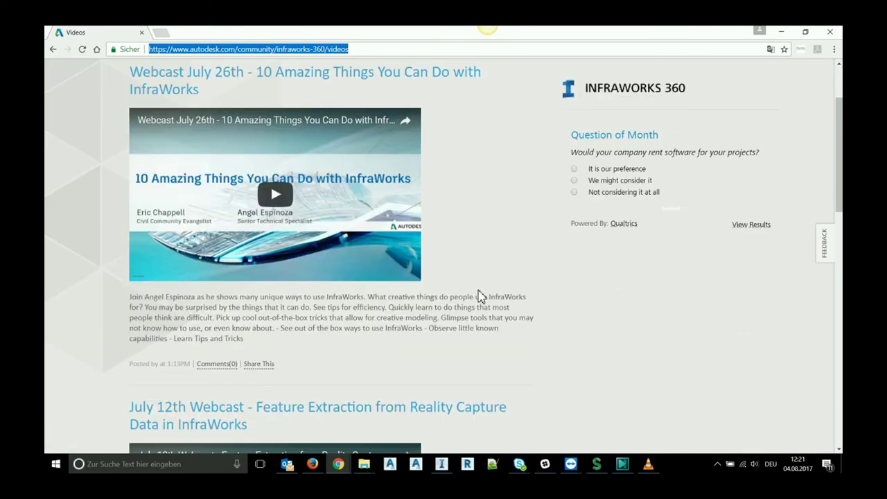
scroll(481, 297, "down", 1)
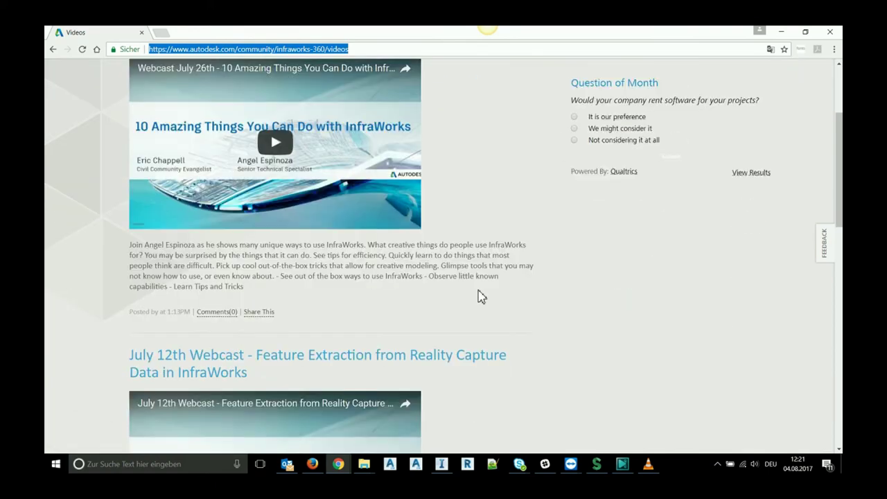
scroll(481, 297, "down", 2)
scroll(481, 297, "down", 1)
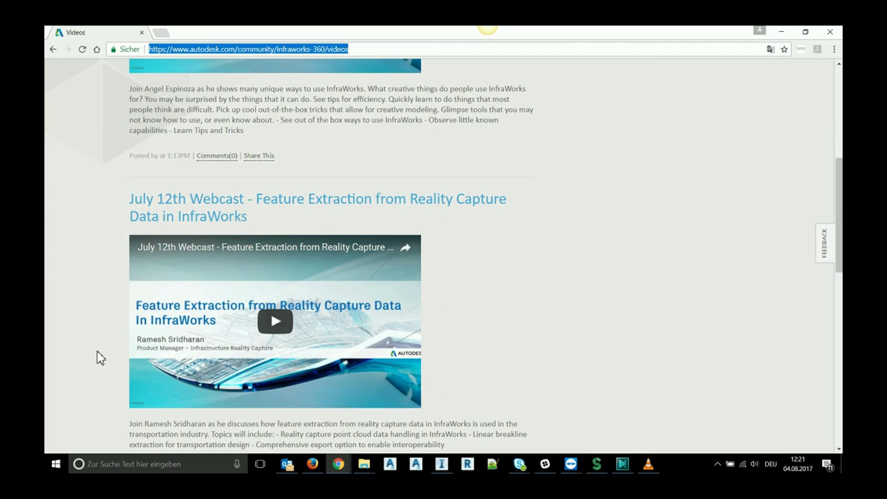
scroll(97, 357, "up", 1)
scroll(97, 357, "up", 2)
scroll(97, 357, "up", 1)
scroll(97, 357, "up", 1)
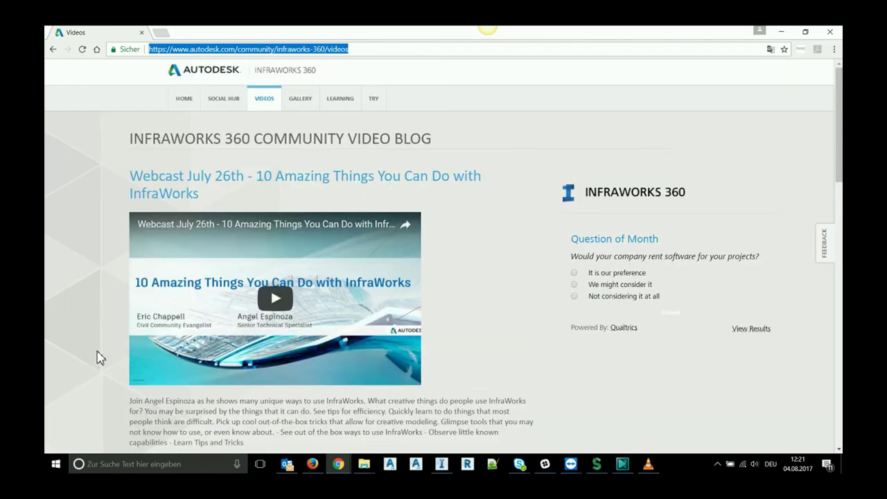